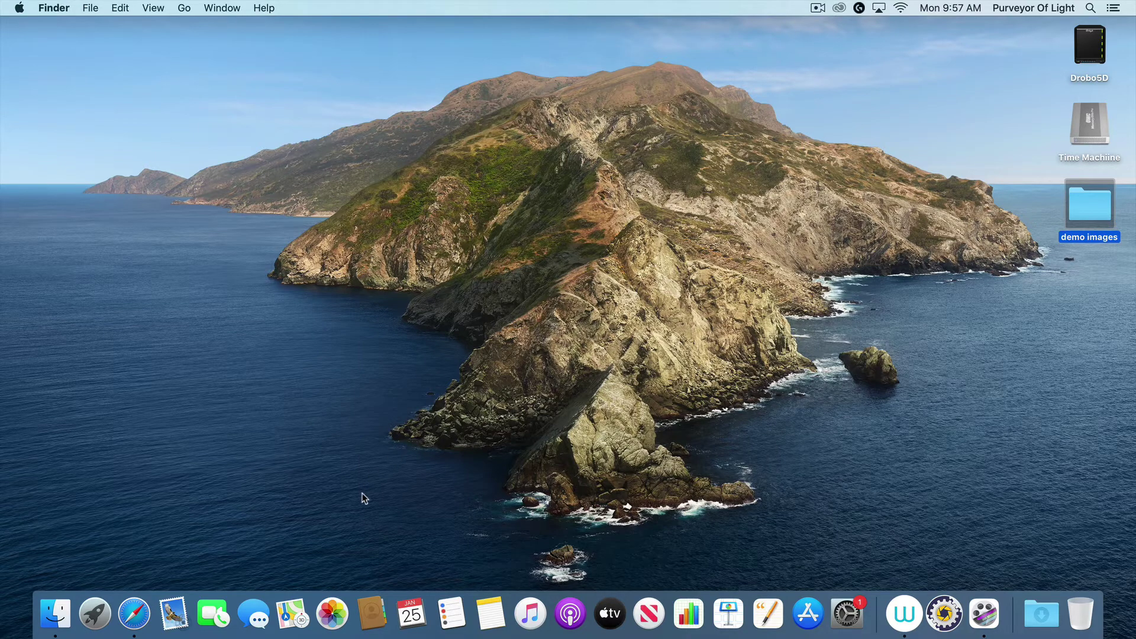
Step: Open the Photos app and start importing pictures from disk
left_click(333, 616)
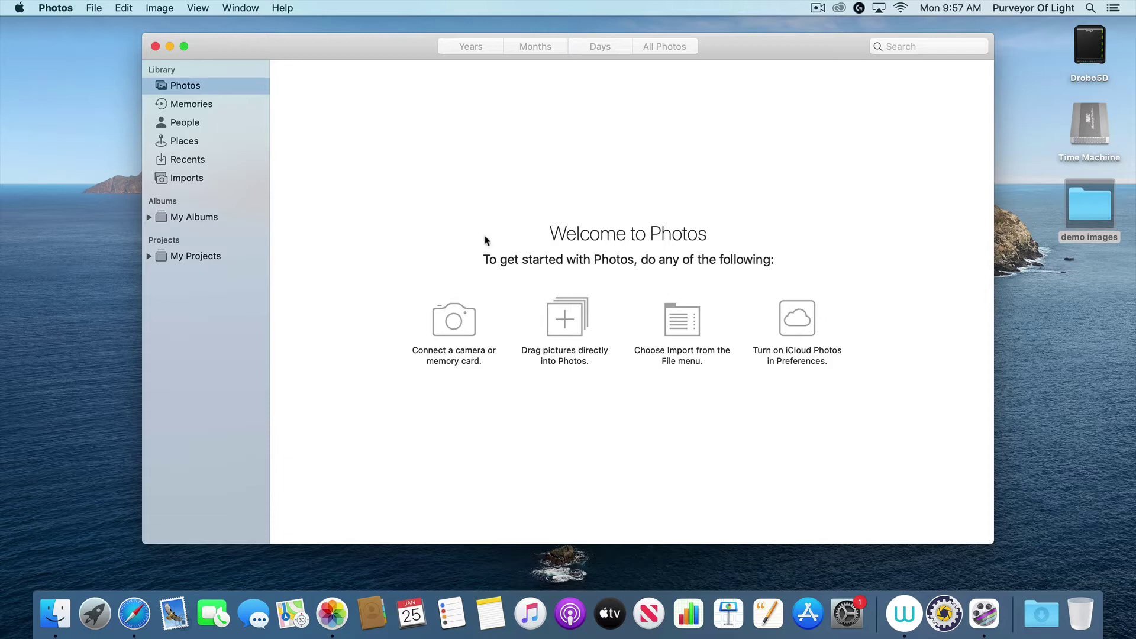
left_click_drag(360, 53, 360, 53)
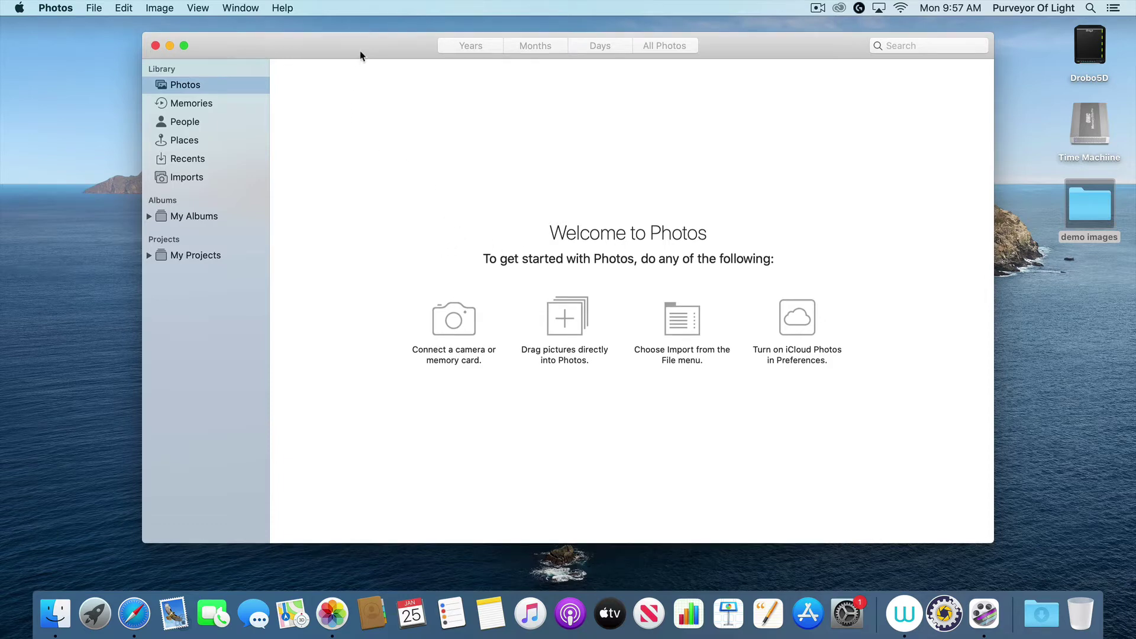
left_click(94, 8)
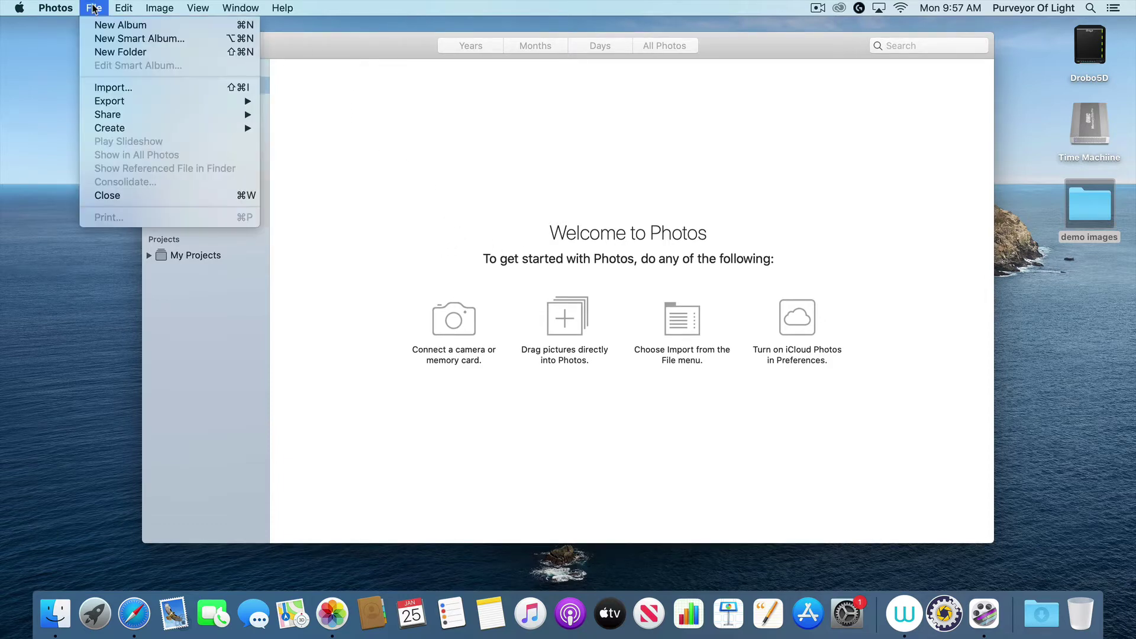
mouse_move(152, 95)
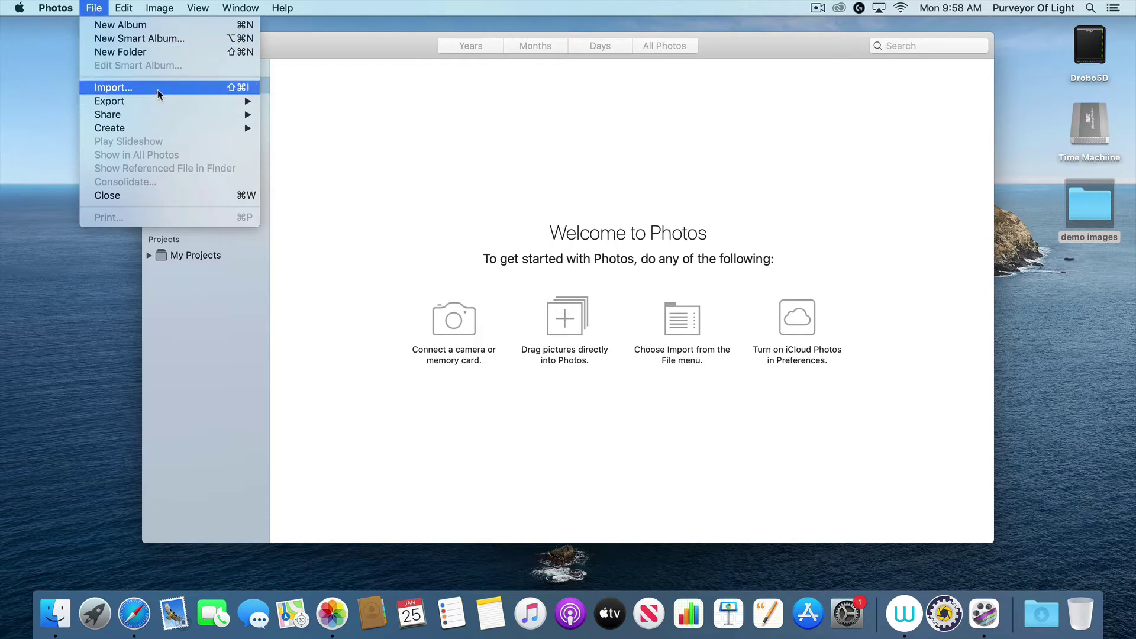
left_click(158, 87)
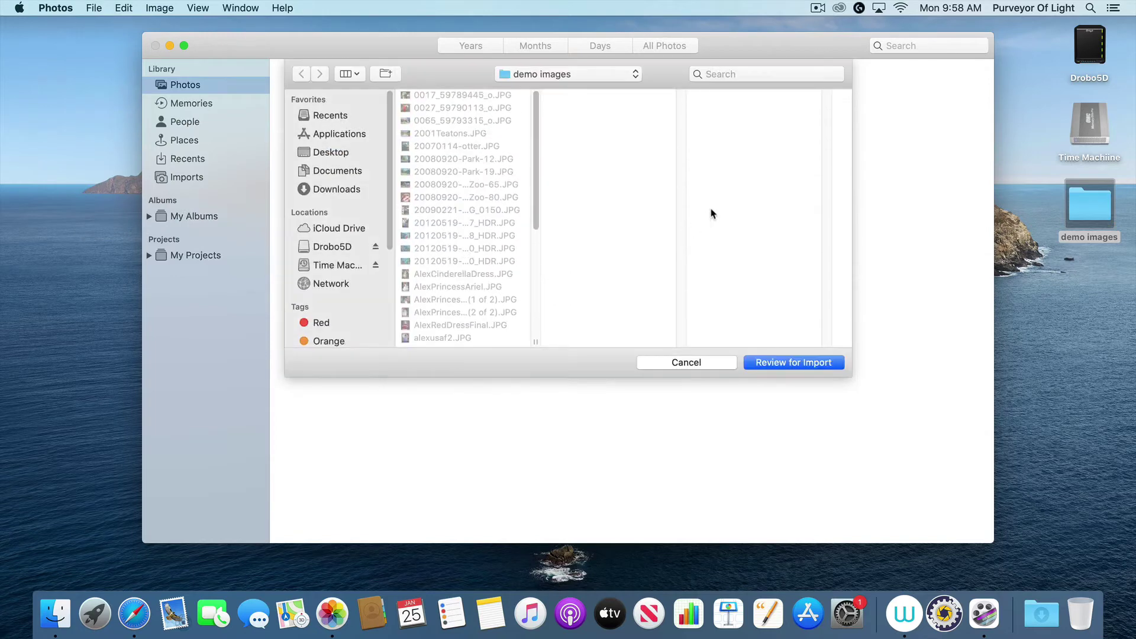
Step: Choose the demo images folder on the Desktop as the import source and bring its pictures up for review
left_click(1091, 207)
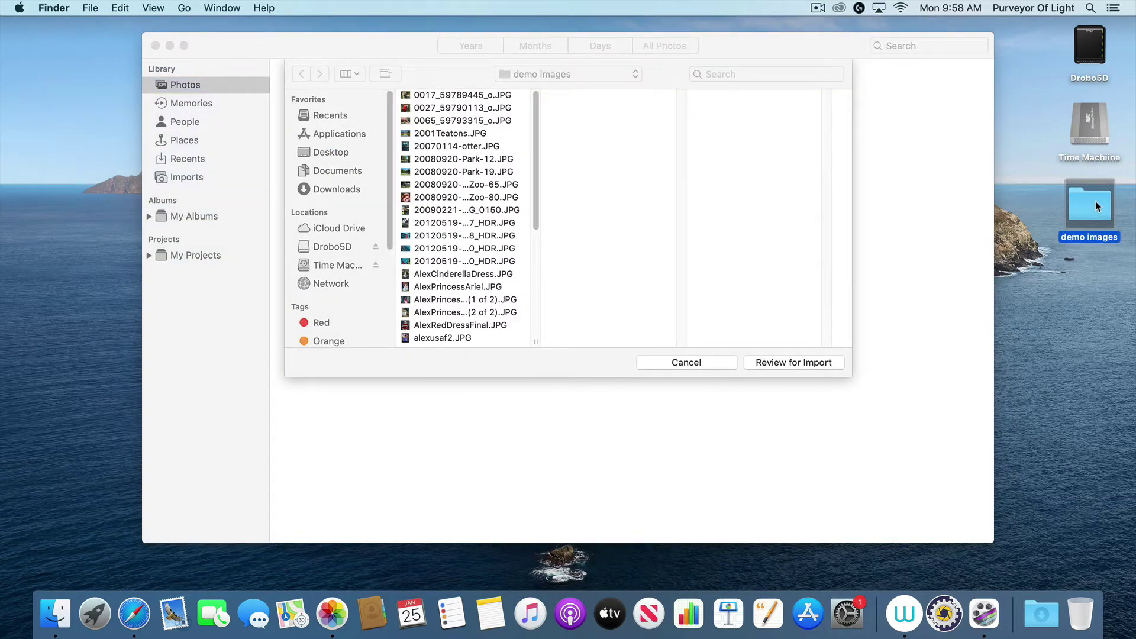
left_click_drag(536, 145, 538, 262)
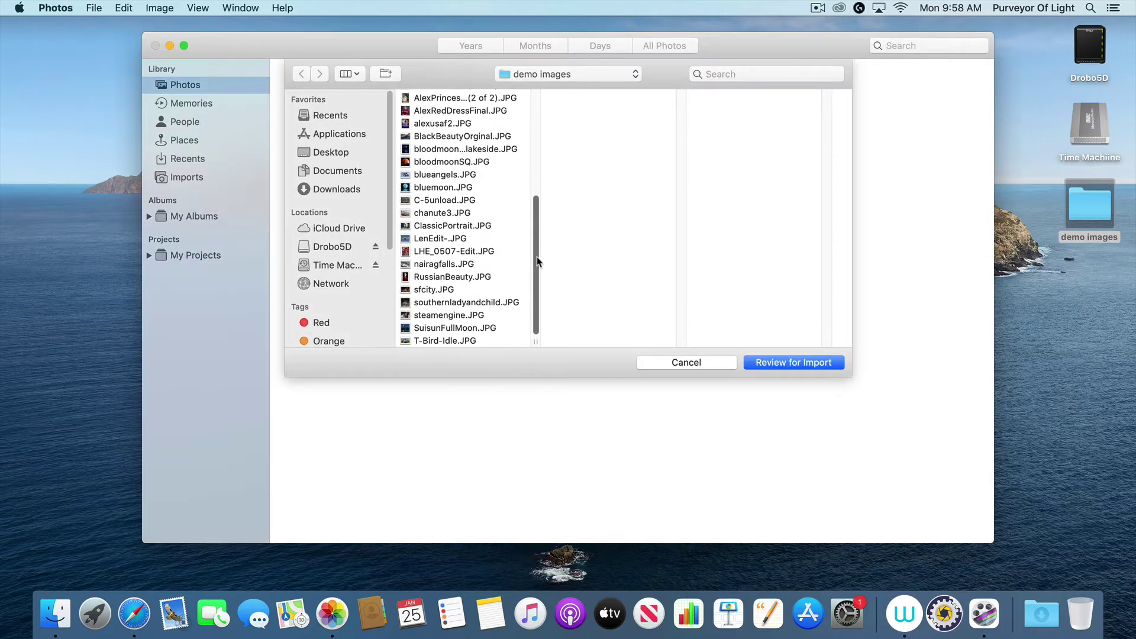
left_click(323, 155)
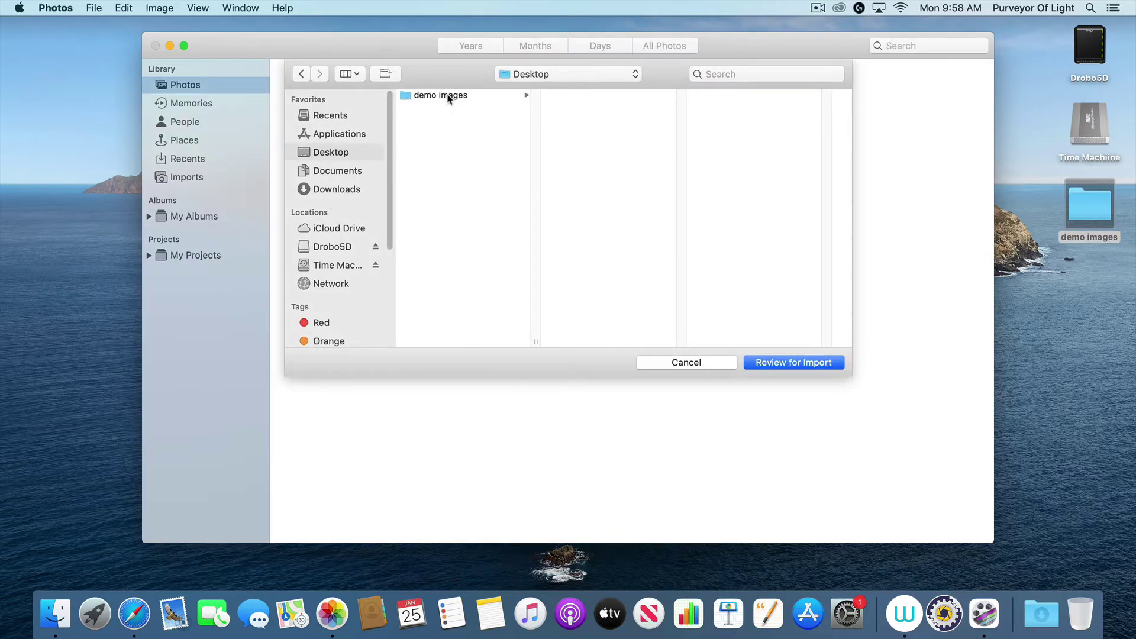
left_click(447, 98)
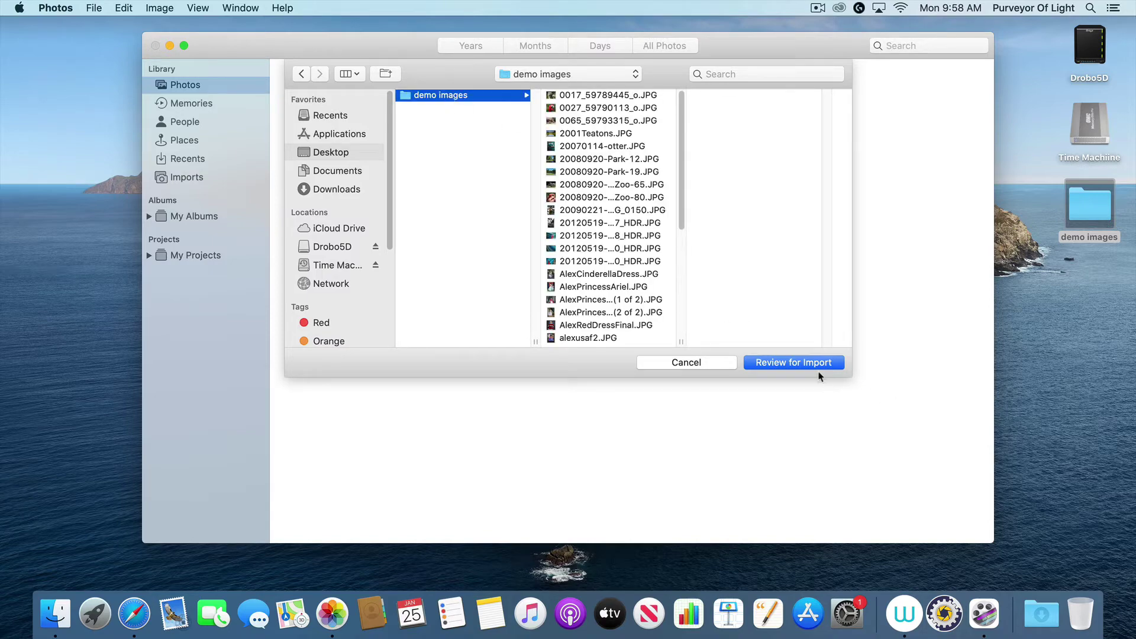
left_click(784, 363)
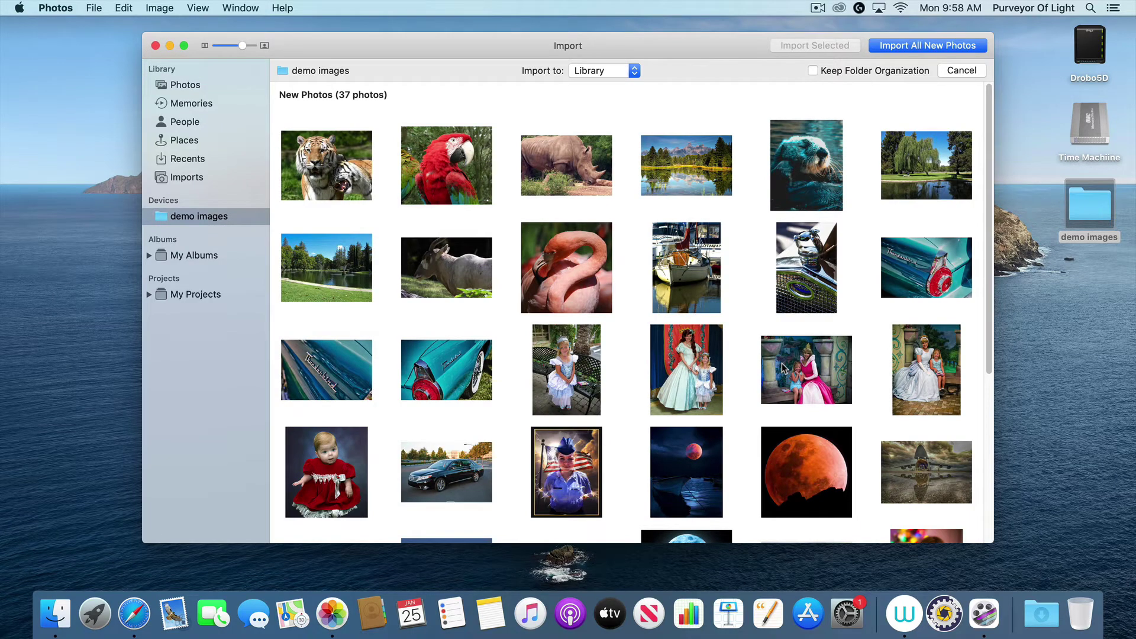
Step: Review the new photos from the demo images folder and import all of them into the Library
scroll(698, 263, "down", 5)
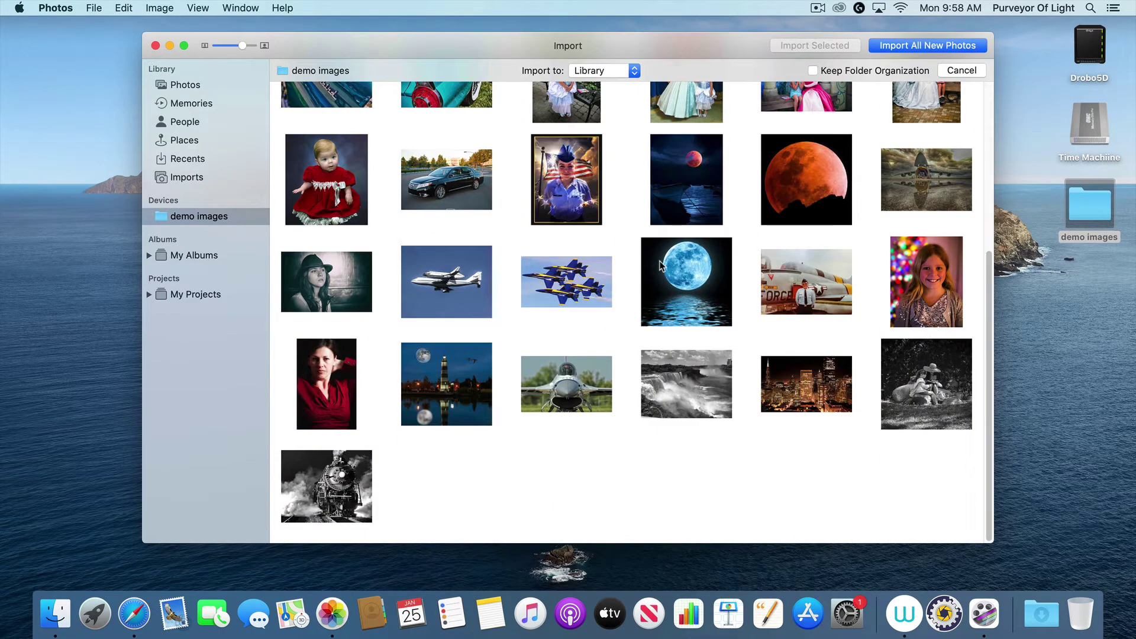
scroll(661, 265, "up", 5)
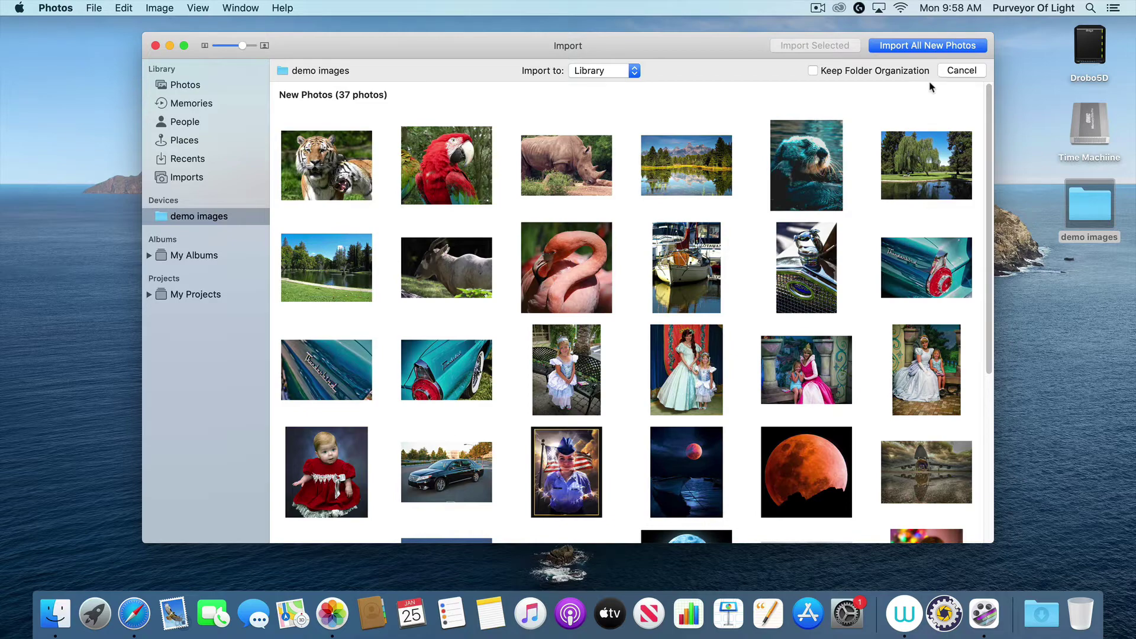
left_click(927, 47)
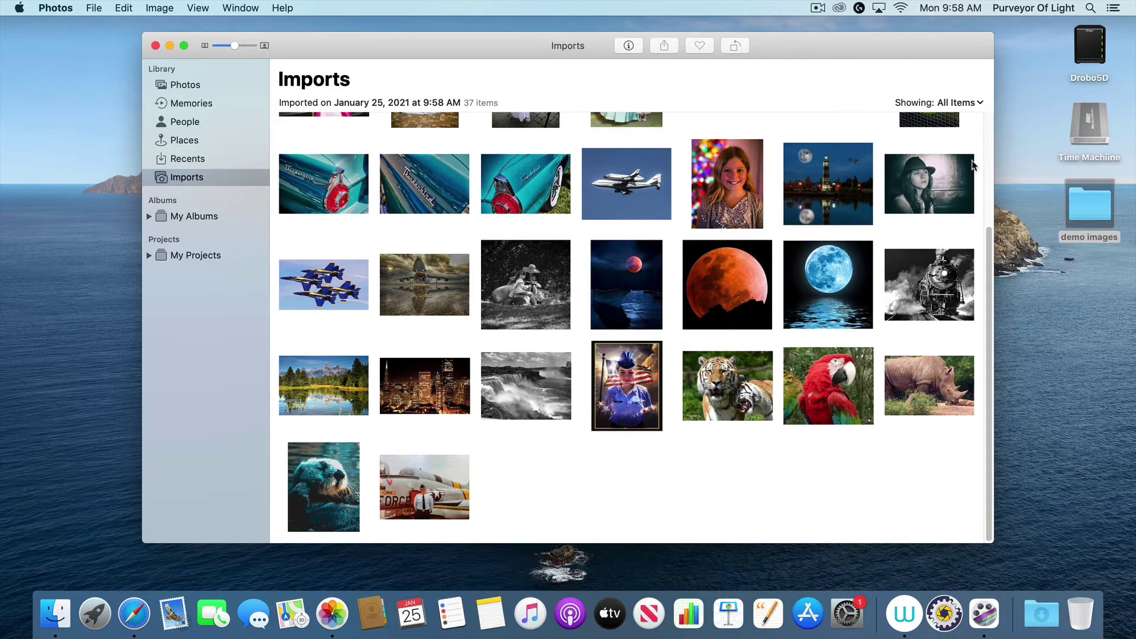
Step: Look over the imported photos and enlarge their thumbnails to the maximum size
scroll(727, 272, "up", 5)
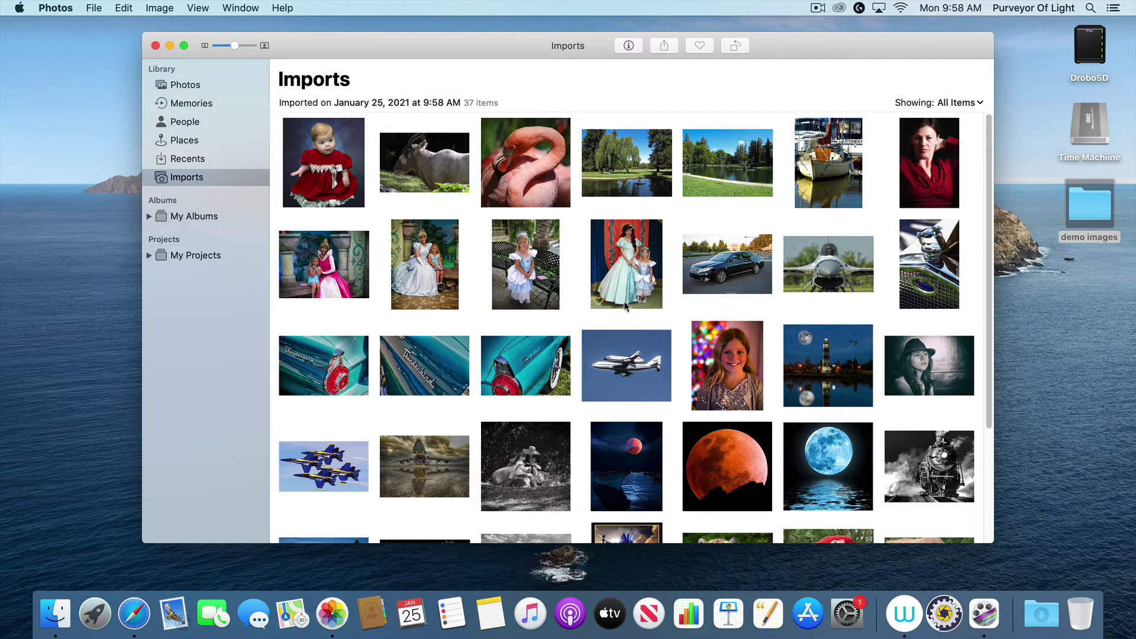
scroll(627, 308, "down", 5)
scroll(628, 307, "up", 5)
left_click_drag(232, 46, 256, 46)
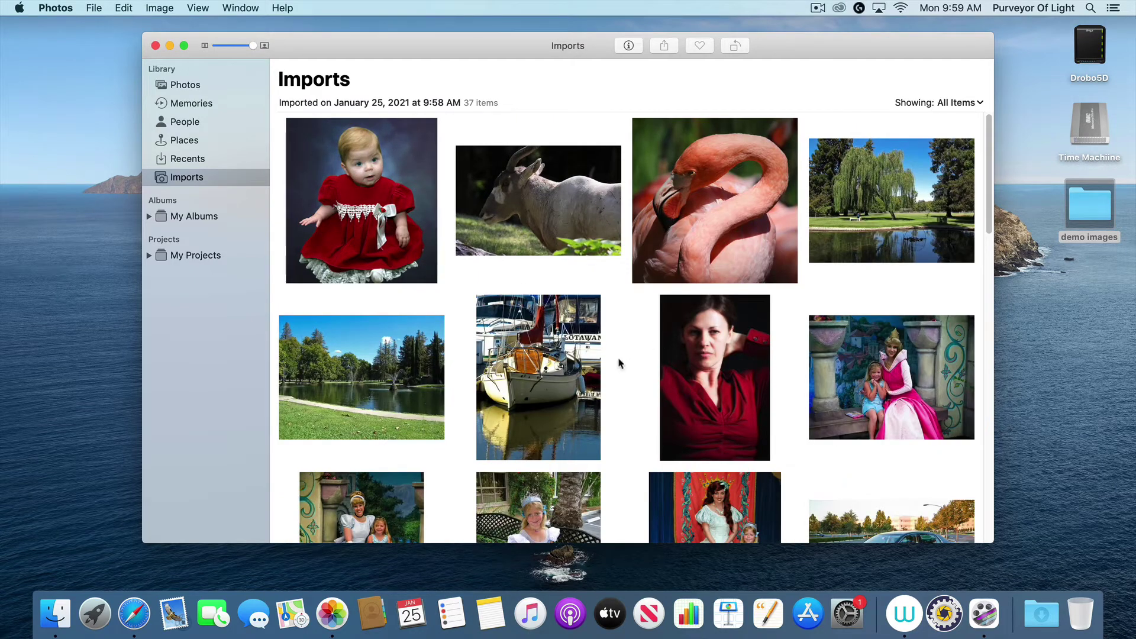
Step: Open the flamingo photo in the single-image view and switch the window to full screen
mouse_move(653, 260)
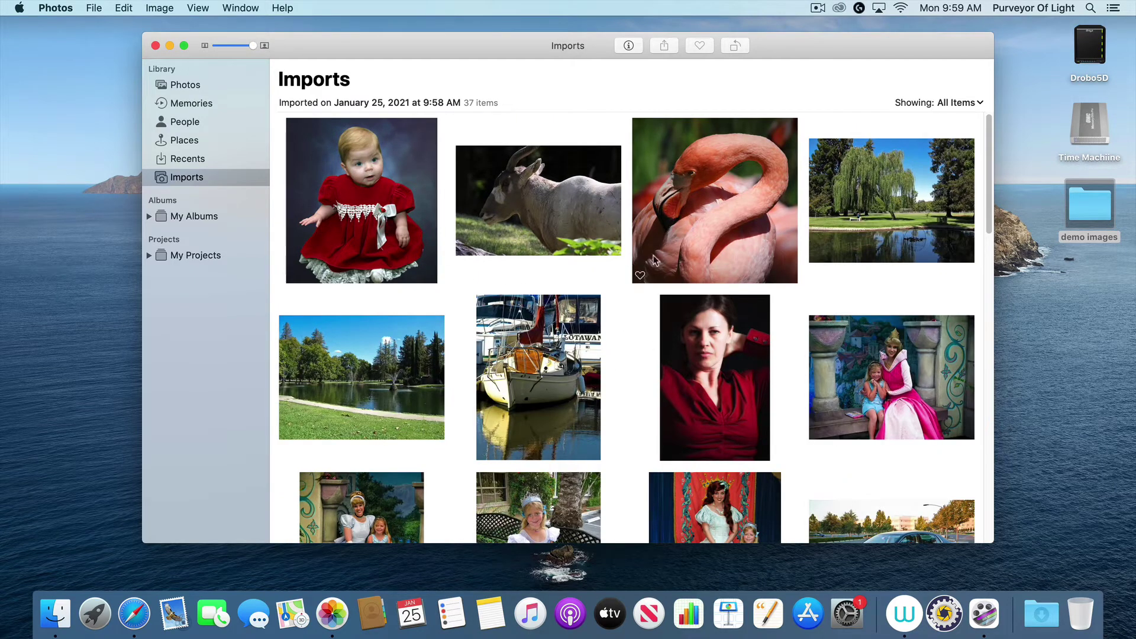
left_click(728, 190)
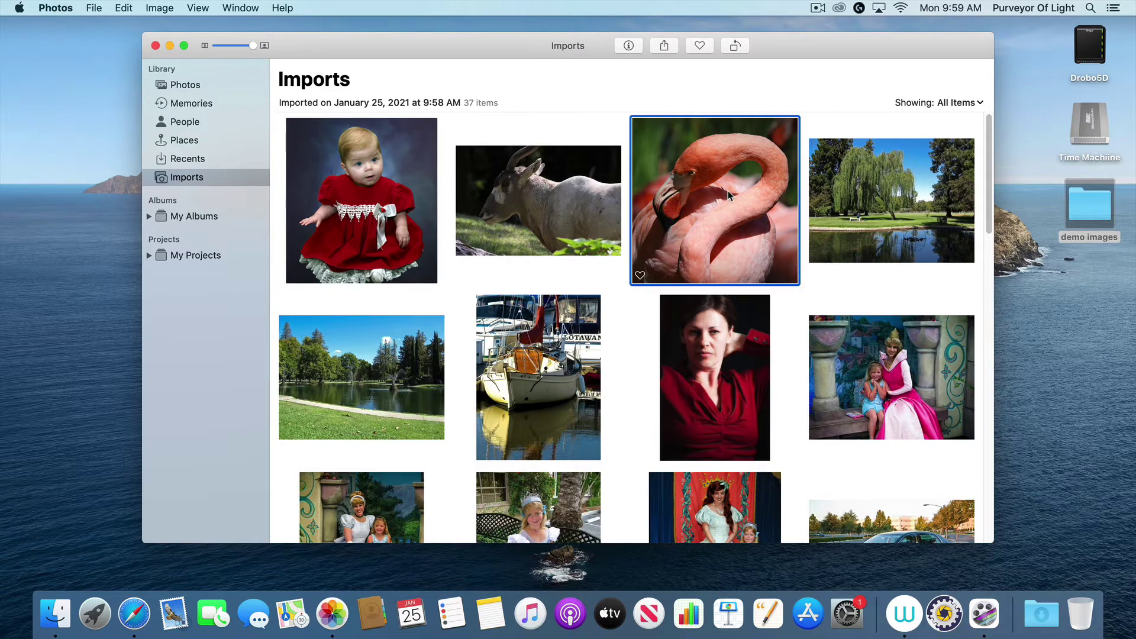
double_click(728, 191)
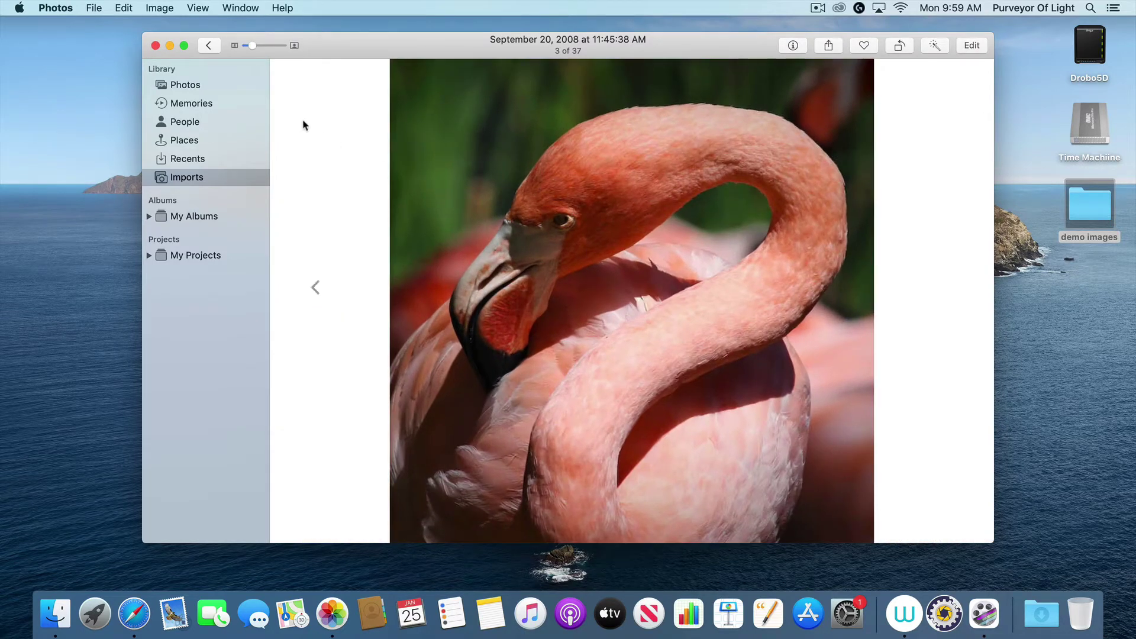
left_click(184, 46)
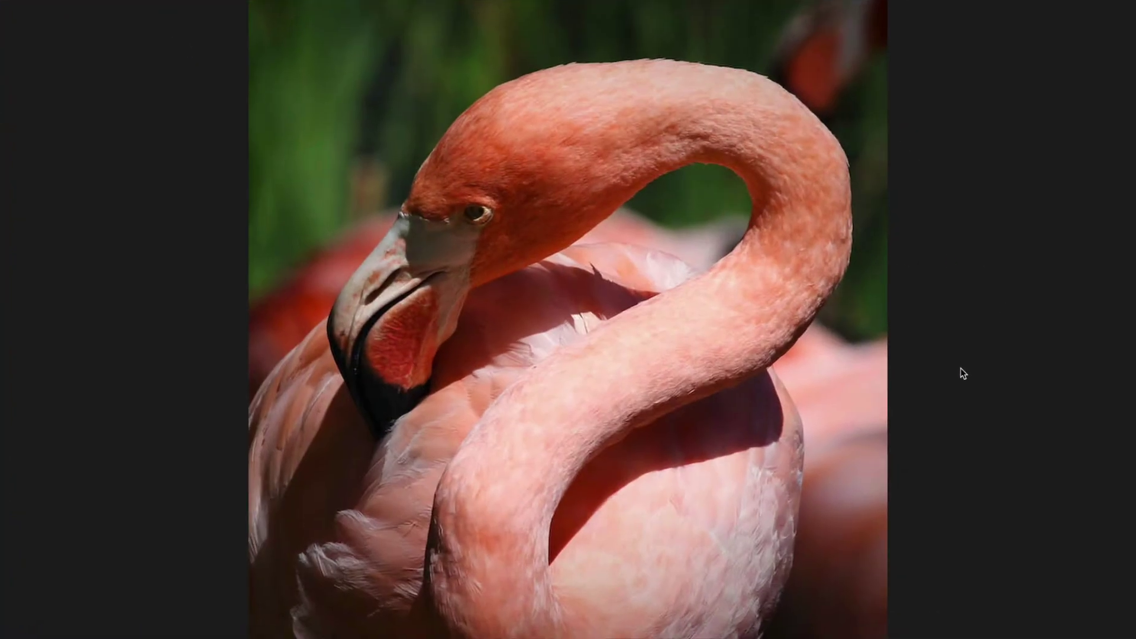
Step: Return to the Imports grid and look through all the imported photos down to the last row and back
key("space")
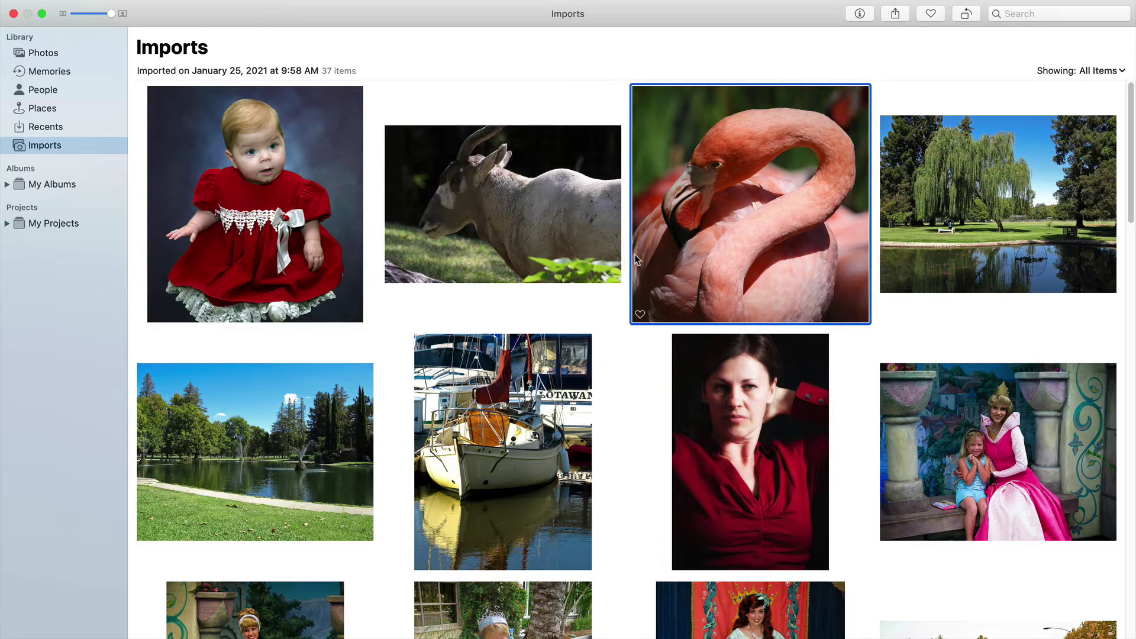
scroll(637, 259, "down", 5)
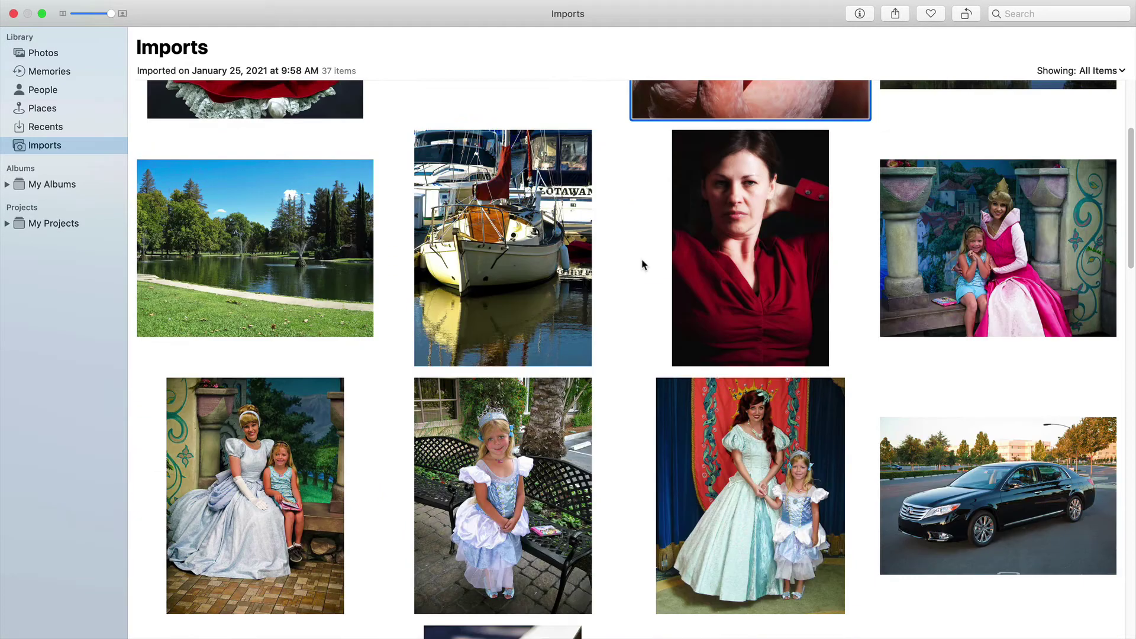
scroll(644, 264, "down", 12)
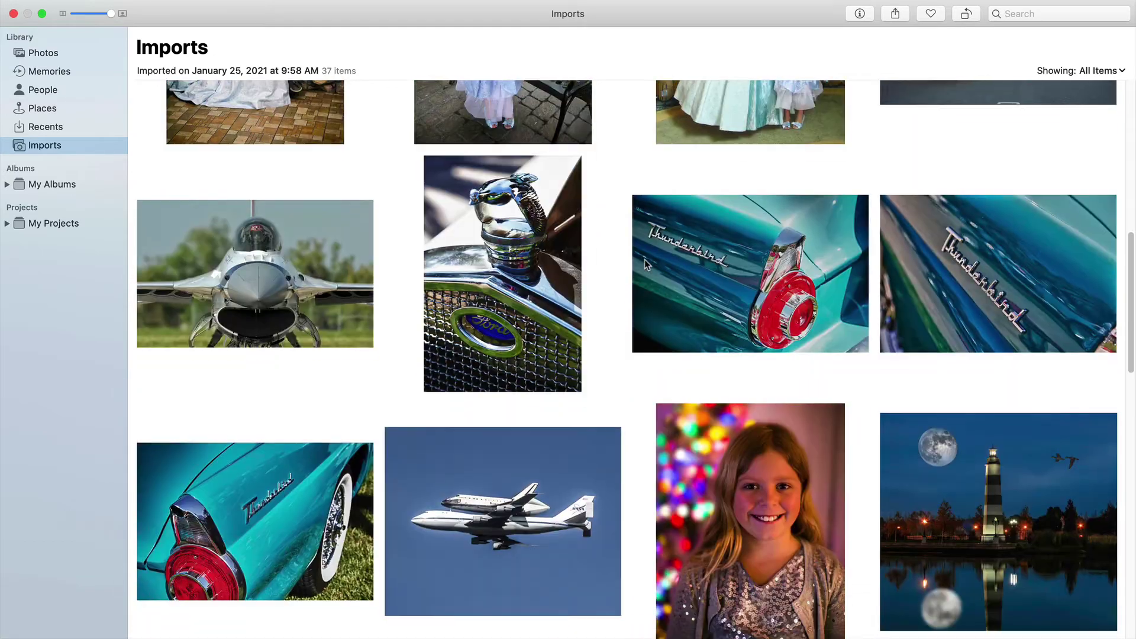
scroll(650, 263, "down", 12)
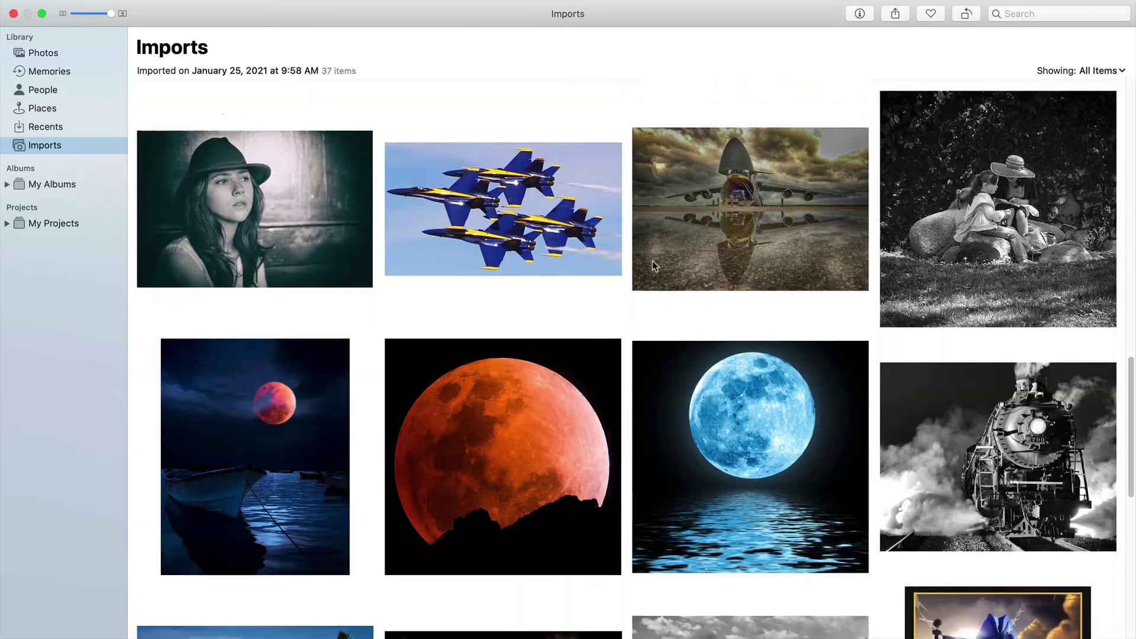
scroll(658, 265, "down", 6)
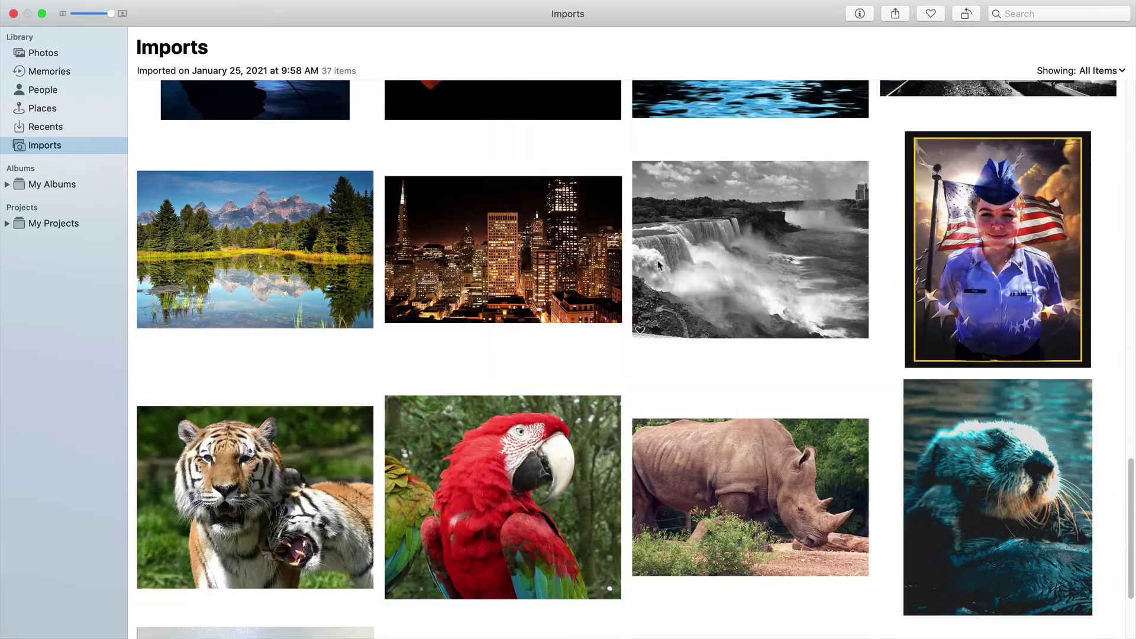
scroll(658, 264, "down", 2)
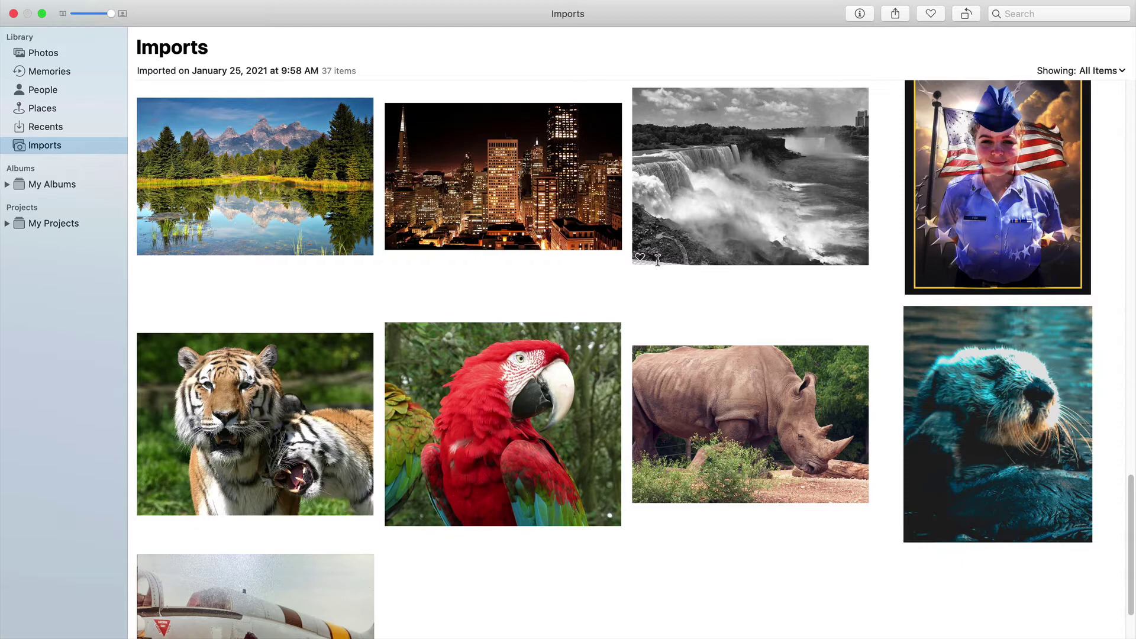
scroll(674, 274, "up", 15)
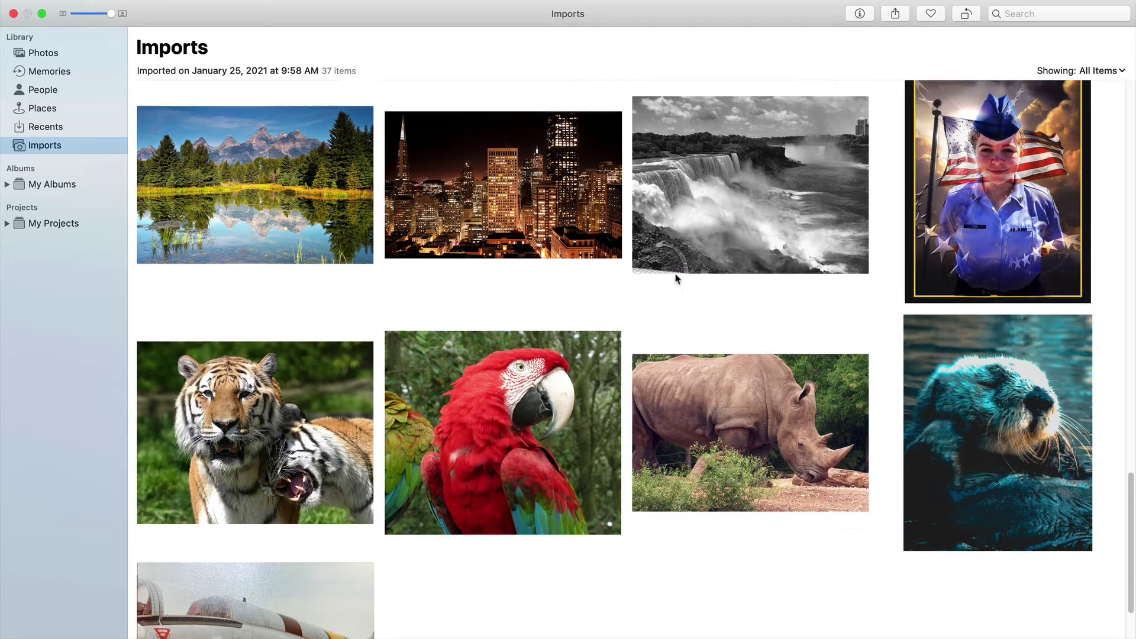
scroll(676, 278, "up", 10)
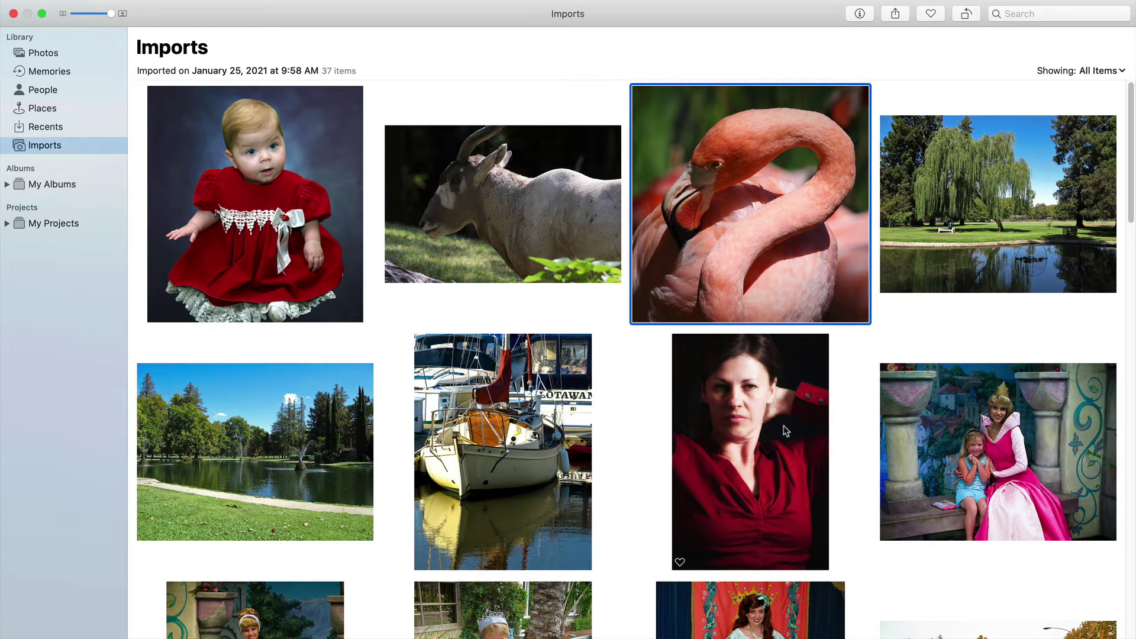
Step: Open the photo of the girl beside the princess in the pink gown and enter edit mode
left_click(981, 449)
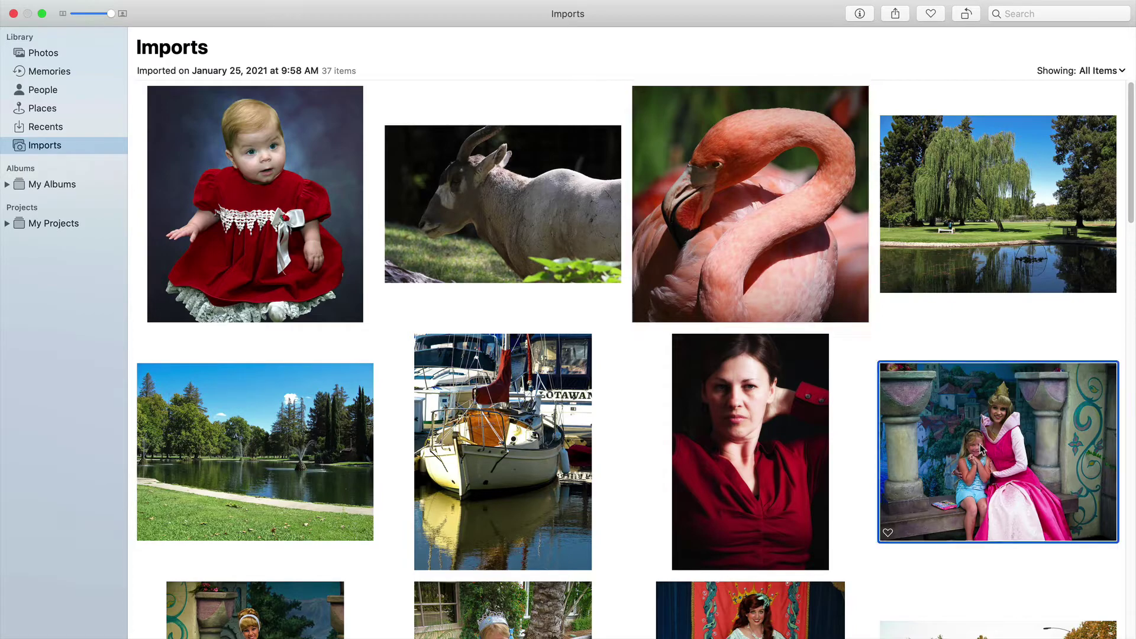
key("space")
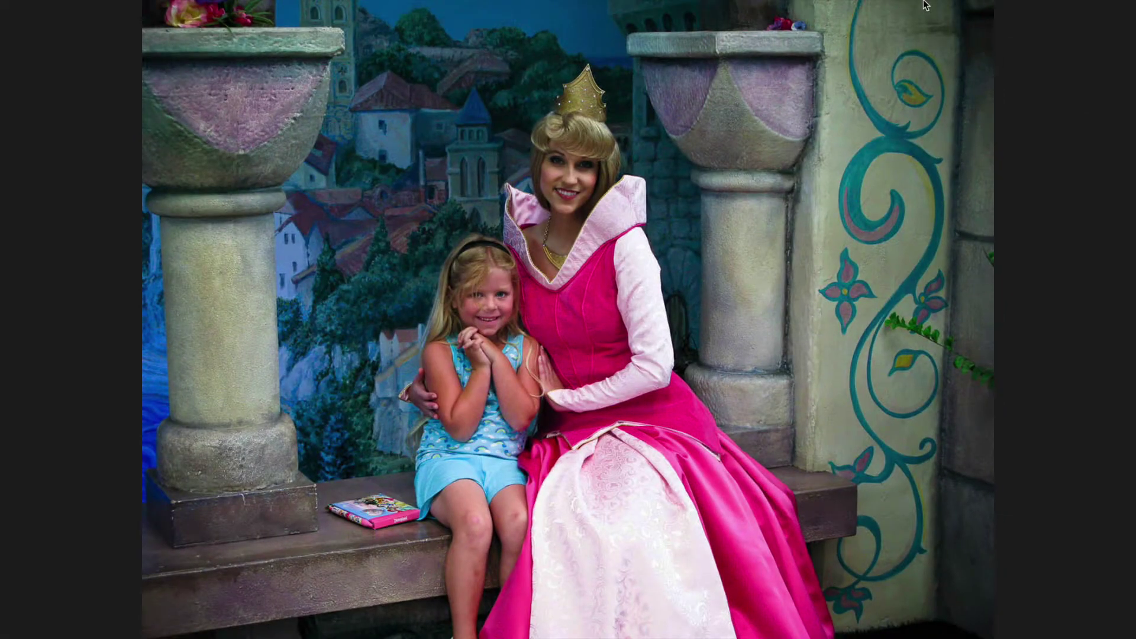
mouse_move(944, 3)
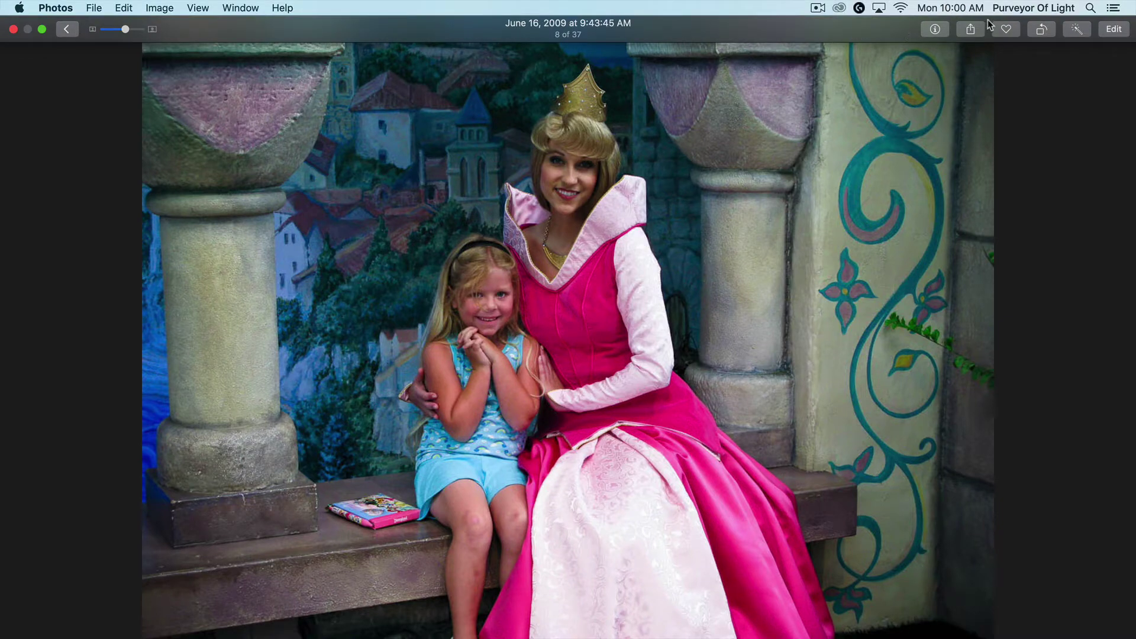
left_click(1113, 29)
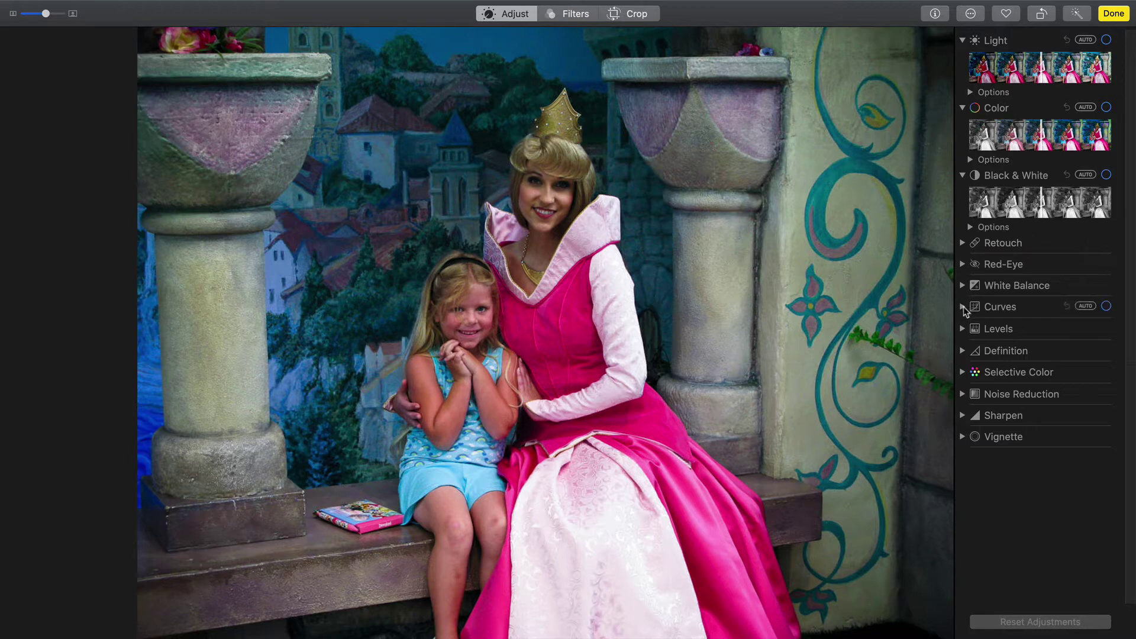
Step: Expand the Curves, Levels, Noise Reduction and Sharpen adjustments and look over their controls
left_click(963, 307)
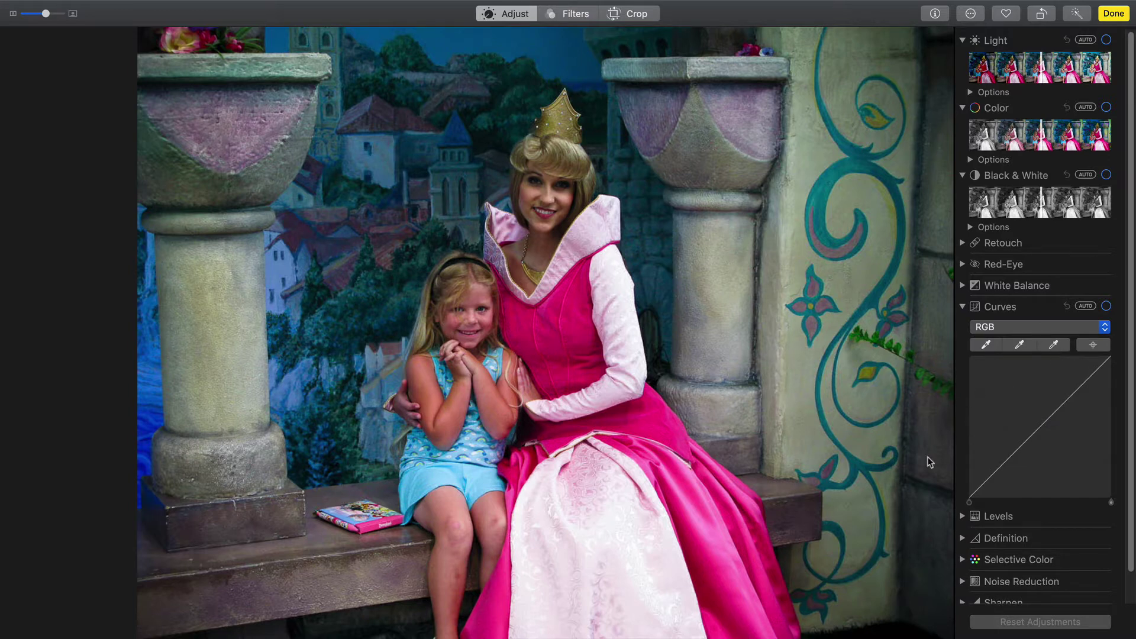
left_click(962, 516)
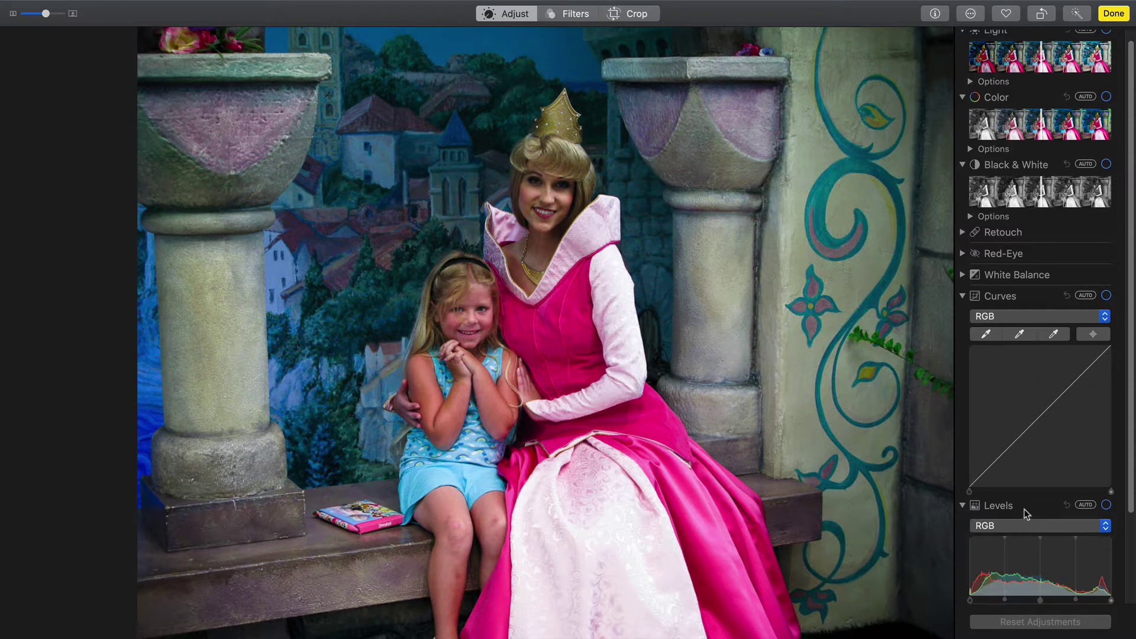
scroll(1025, 514, "down", 4)
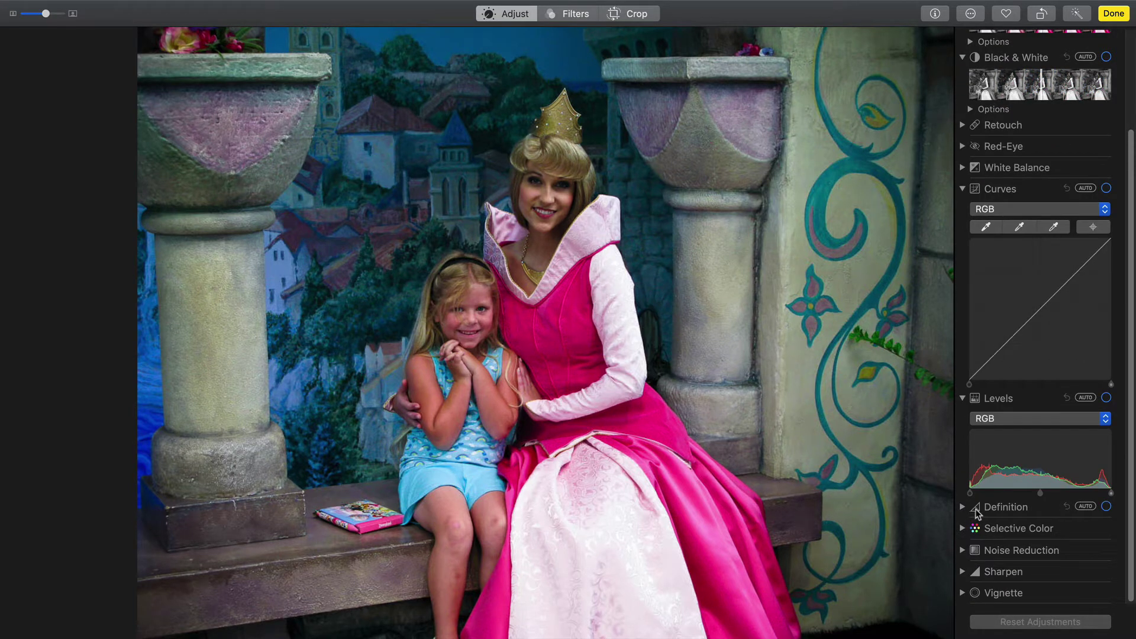
left_click(963, 551)
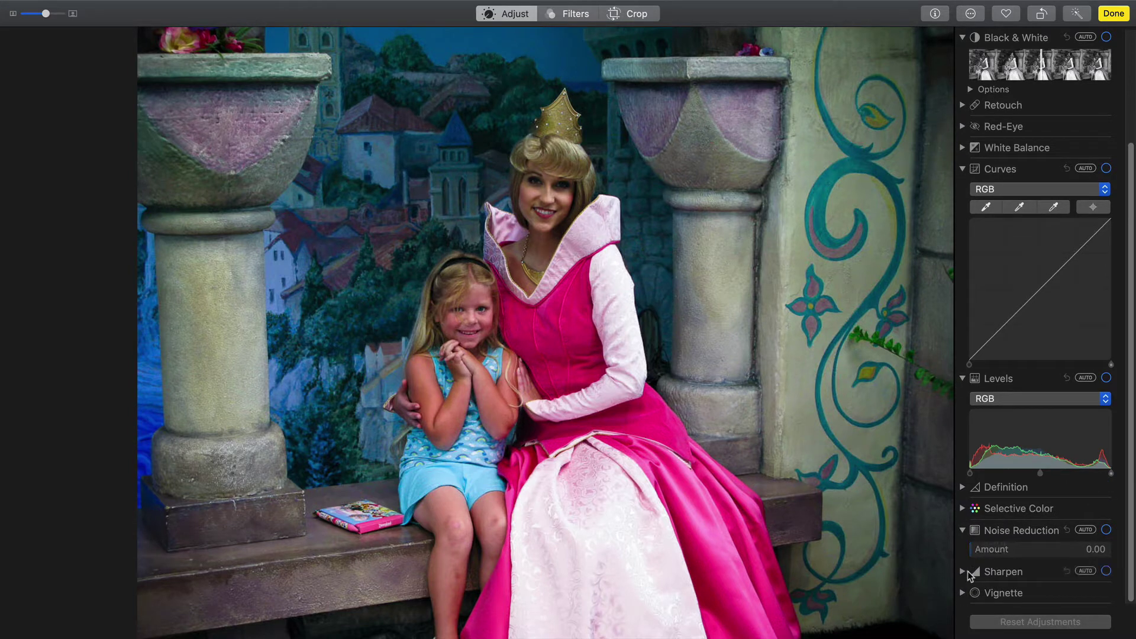
left_click(984, 569)
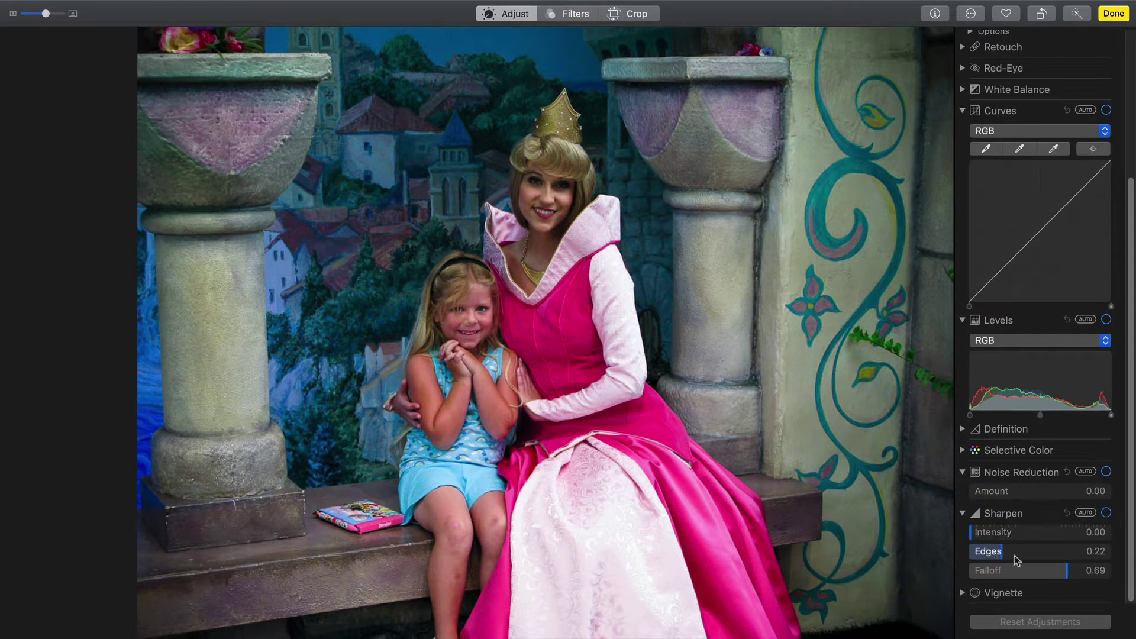
mouse_move(976, 594)
scroll(1011, 489, "up", 5)
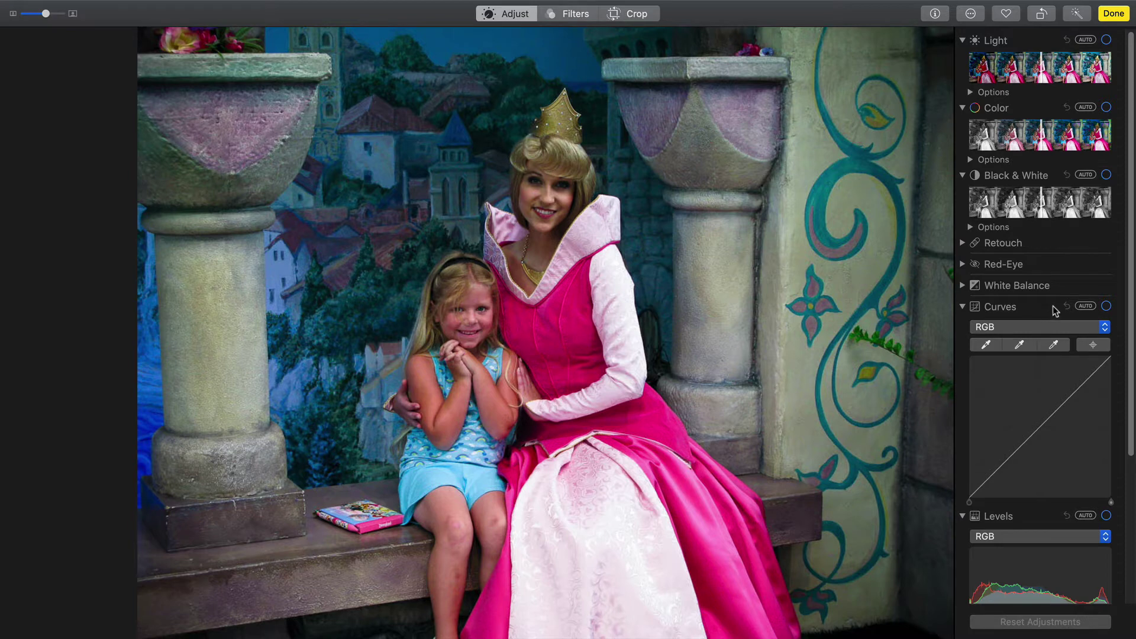
Step: Apply the automatic Curves correction to the photo and toggle it off and on to compare the result
left_click(1085, 306)
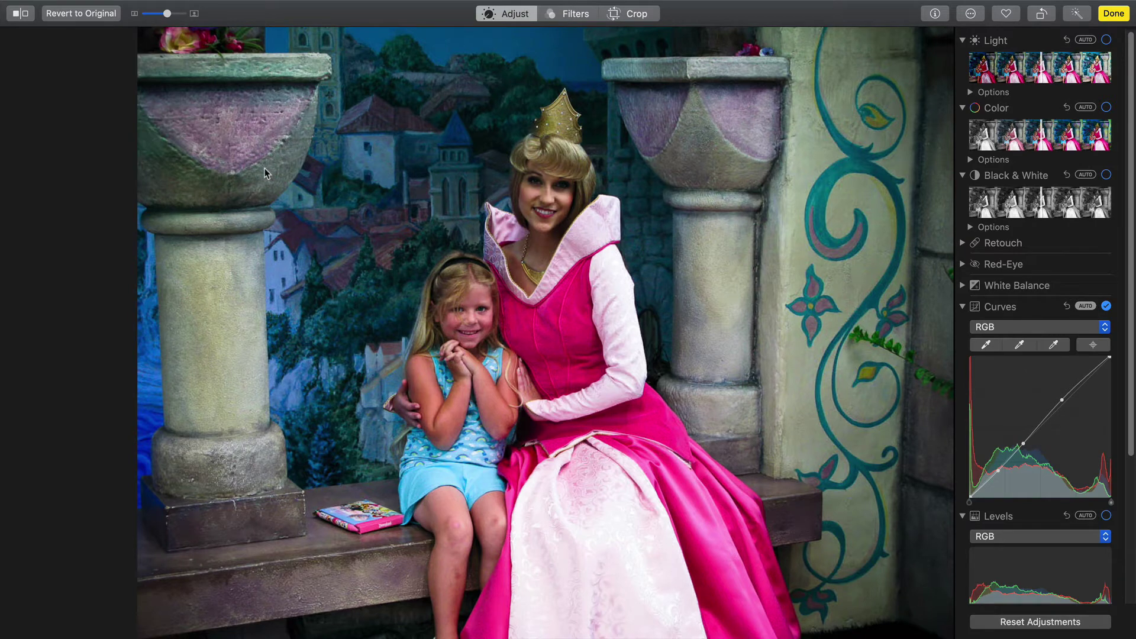
left_click(1106, 307)
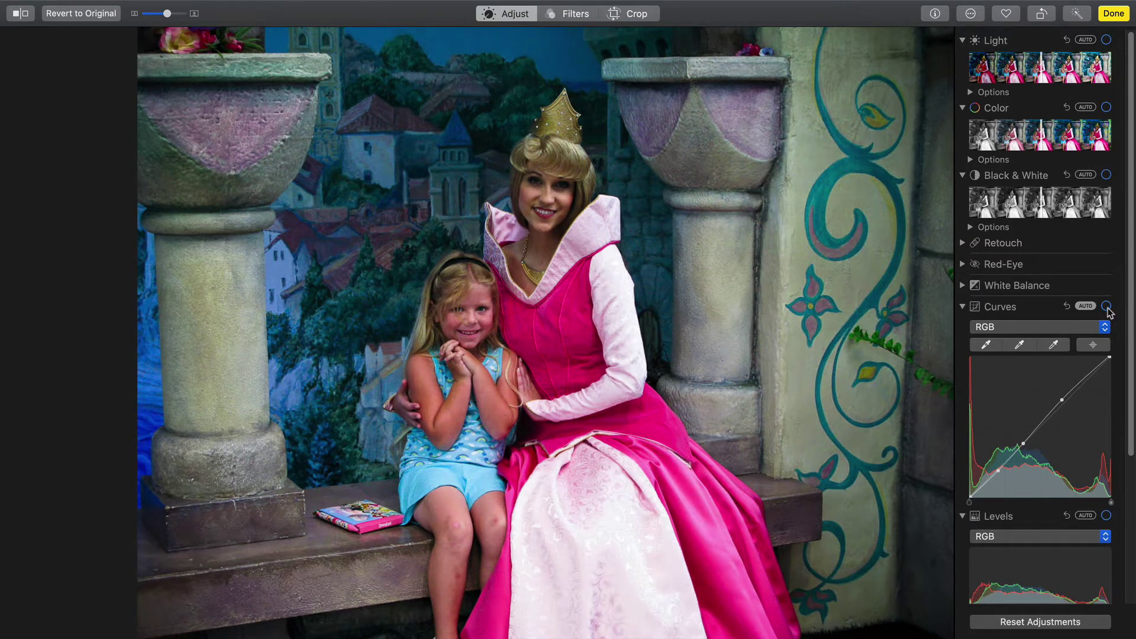
left_click(1106, 306)
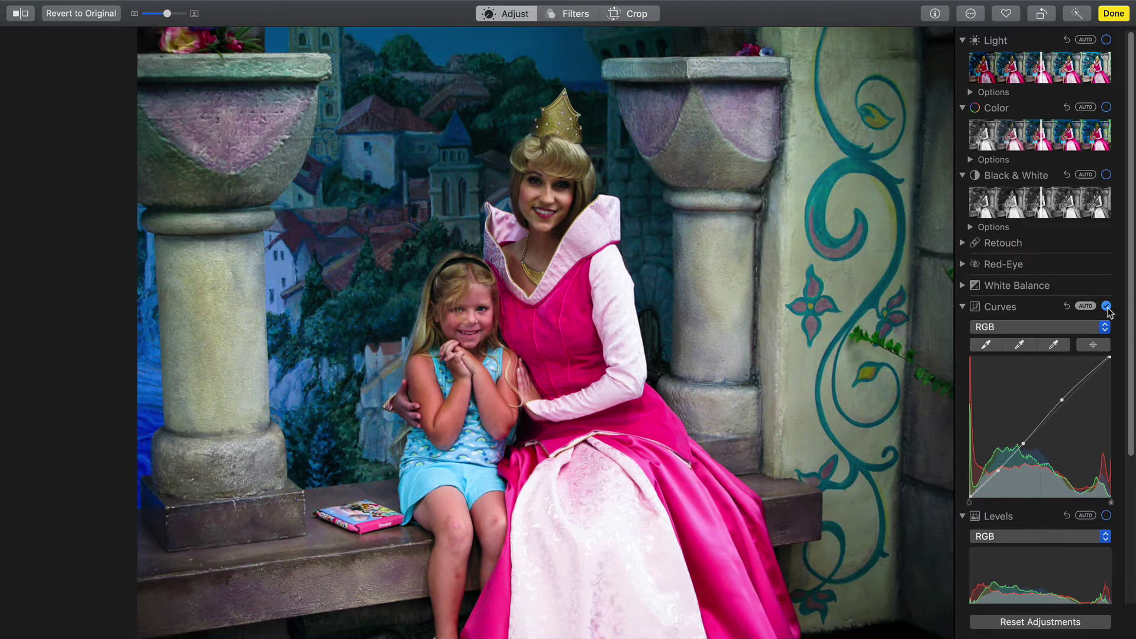
left_click(1105, 306)
left_click(1105, 306)
Step: Try the automatic Black & White conversion, then turn off both the Black & White and Curves adjustments
left_click(1088, 175)
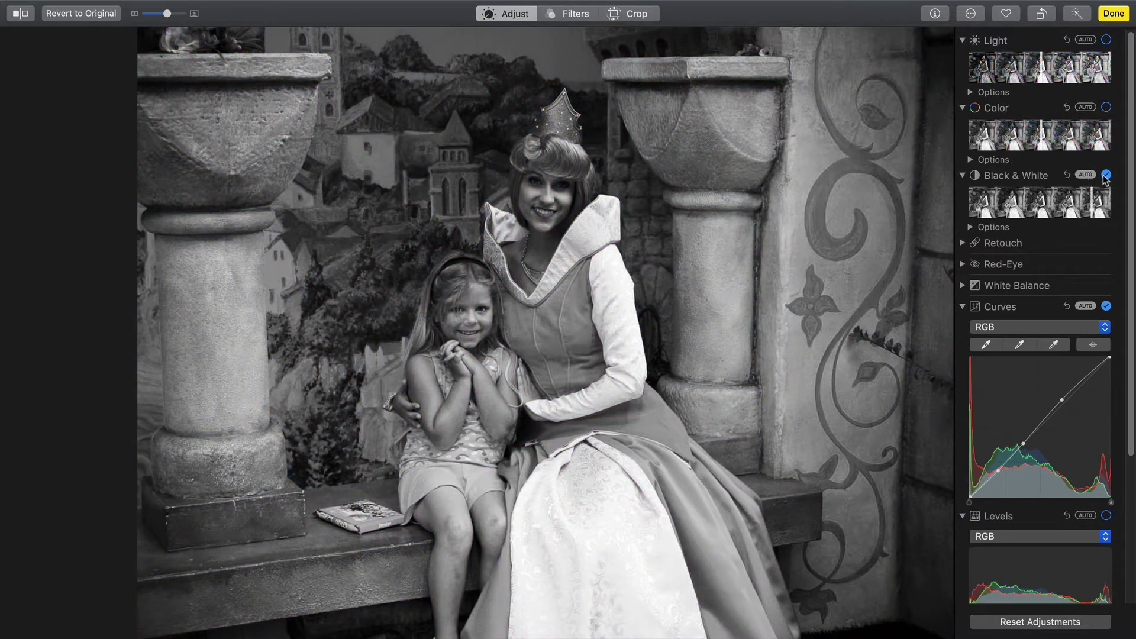
left_click(1105, 175)
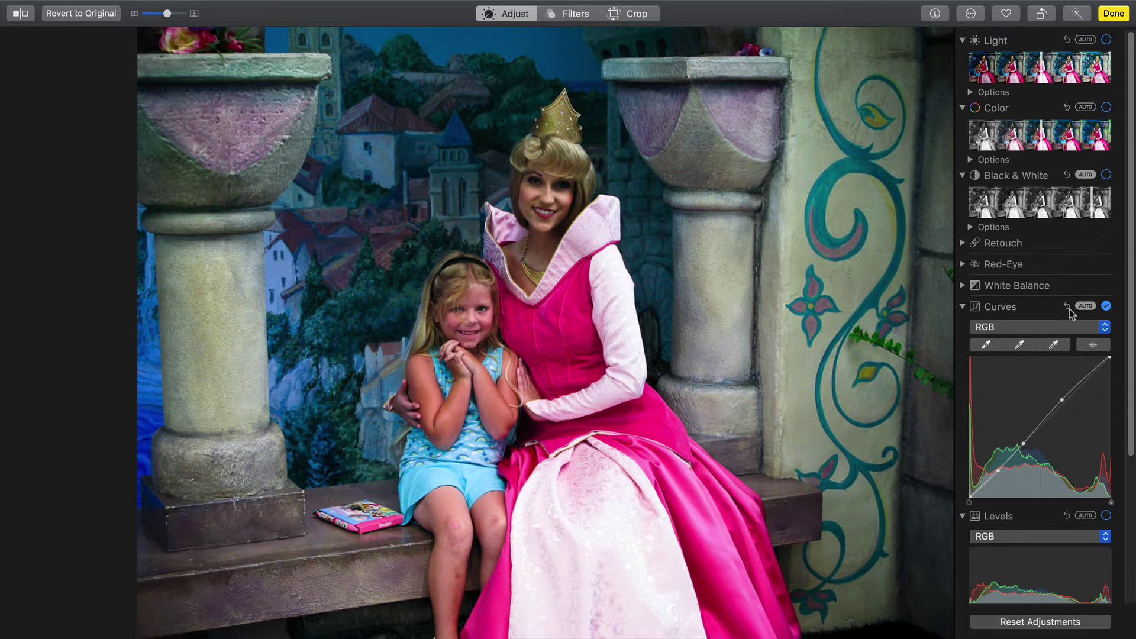
left_click(1106, 305)
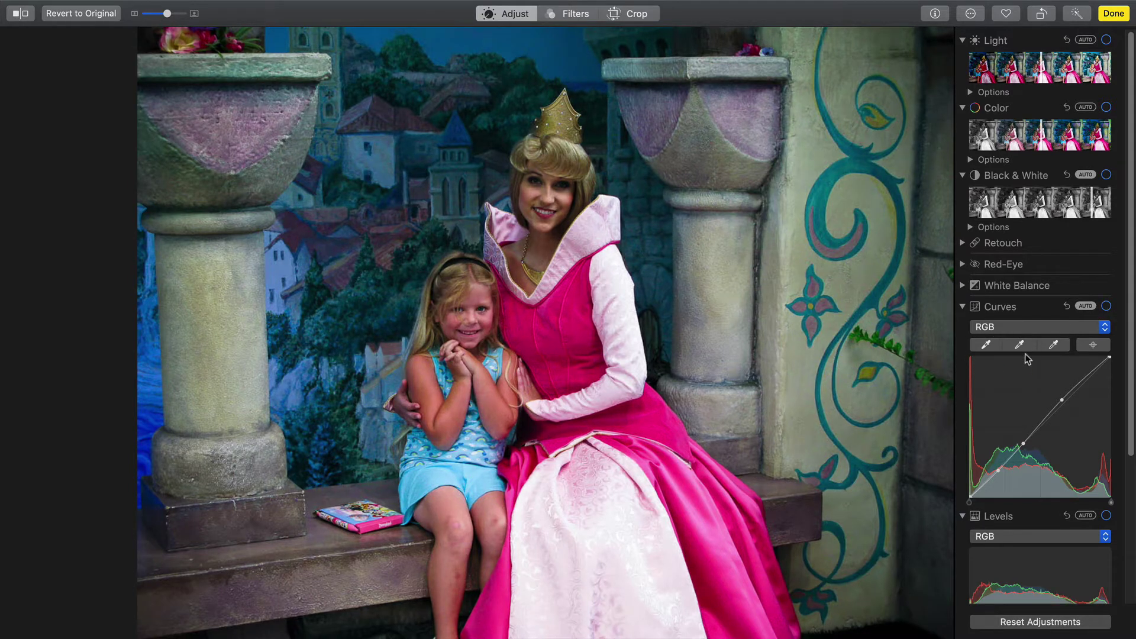
Step: Finish editing the princess photo and return to the Imports grid
left_click(1117, 13)
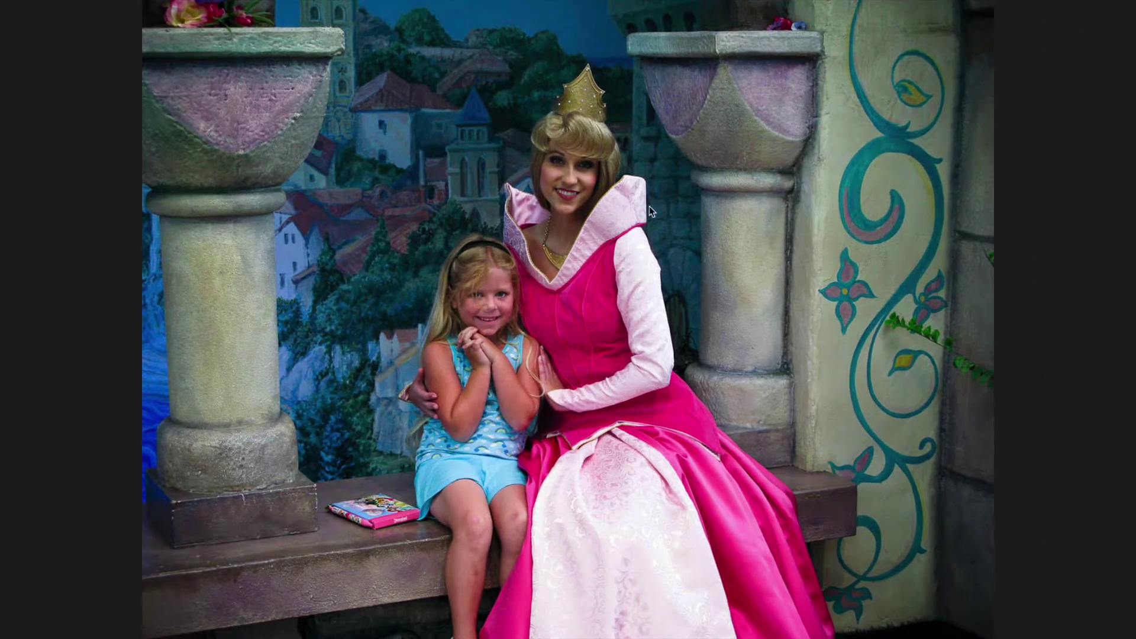
mouse_move(633, 56)
key("Escape")
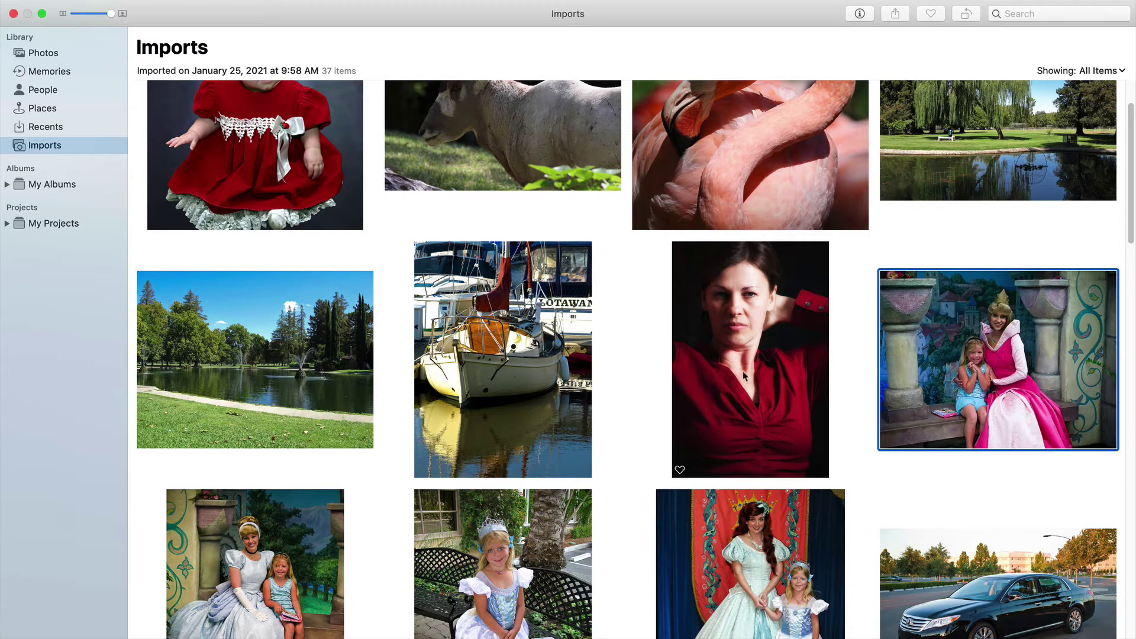
Step: Look through the imported photos from the first row to the last and back to the first
scroll(630, 313, "up", 3)
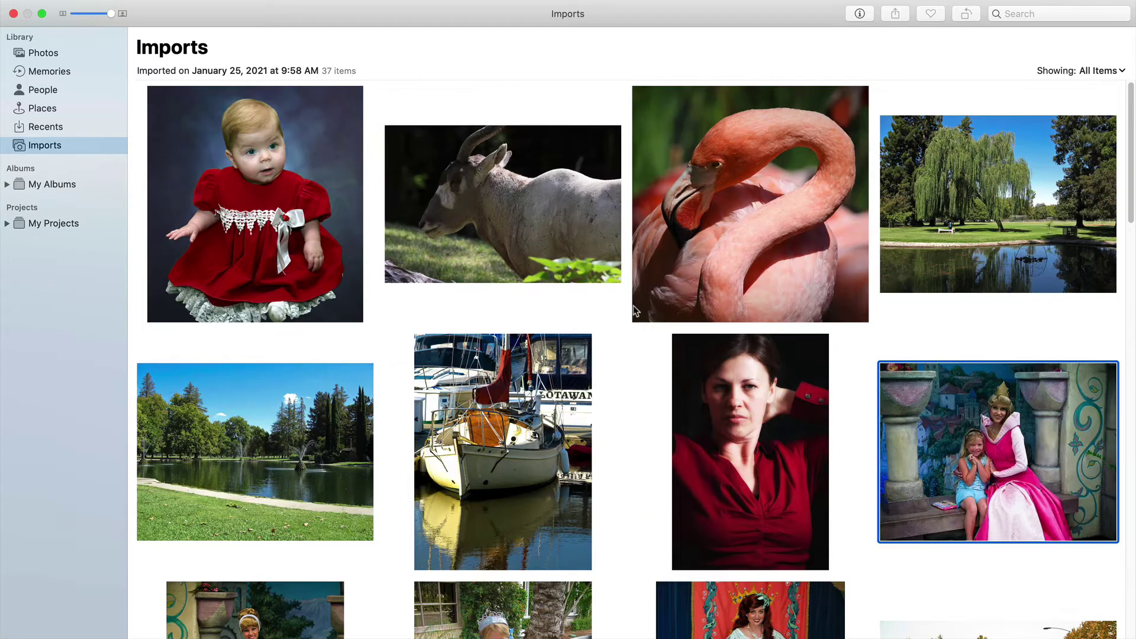
scroll(595, 317, "down", 10)
scroll(598, 312, "up", 10)
scroll(461, 414, "down", 5)
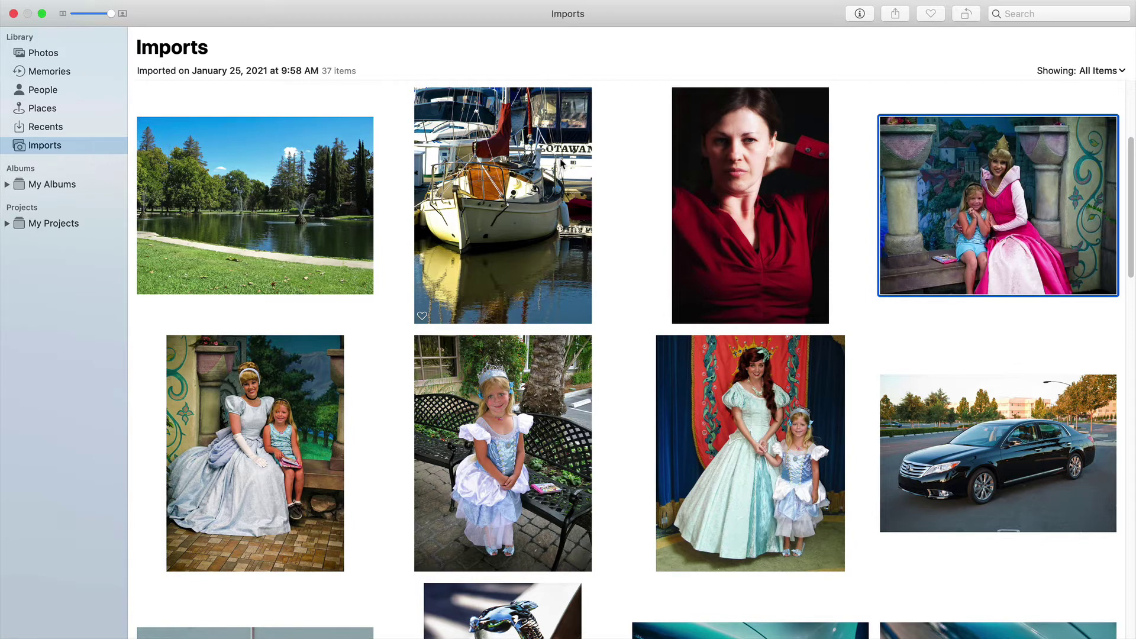
scroll(591, 325, "down", 2)
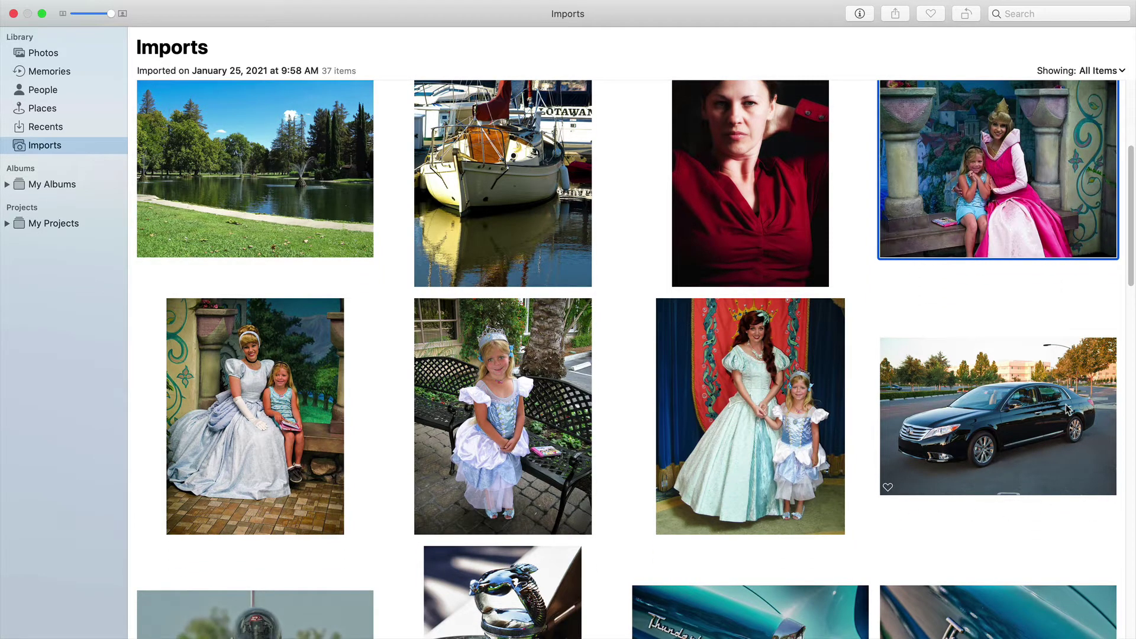
scroll(1006, 395, "down", 6)
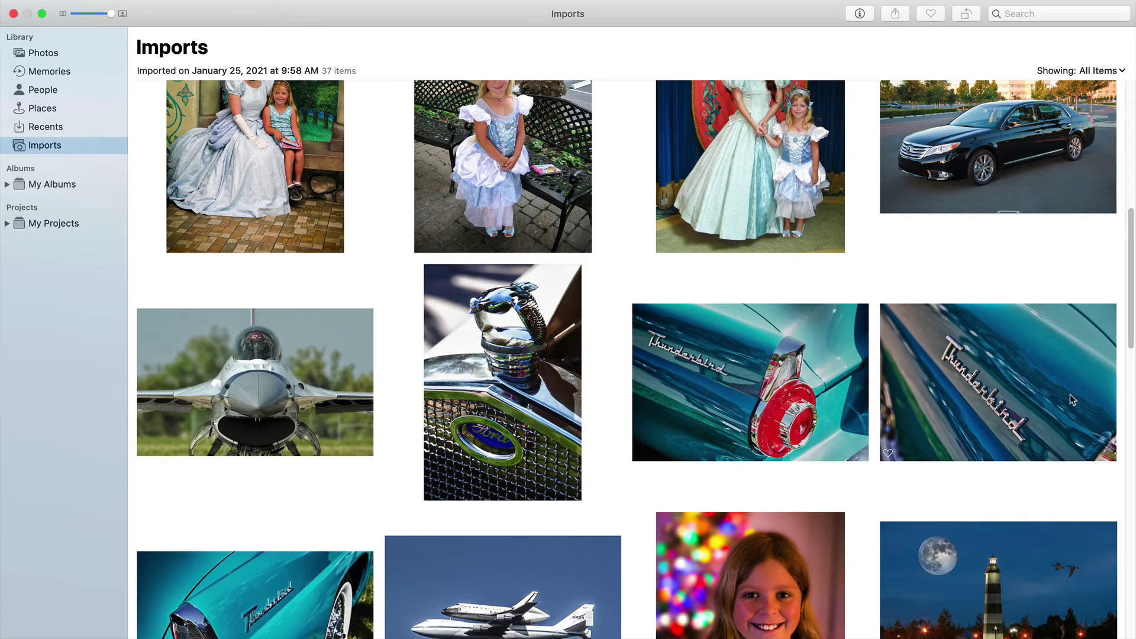
scroll(278, 402, "down", 2)
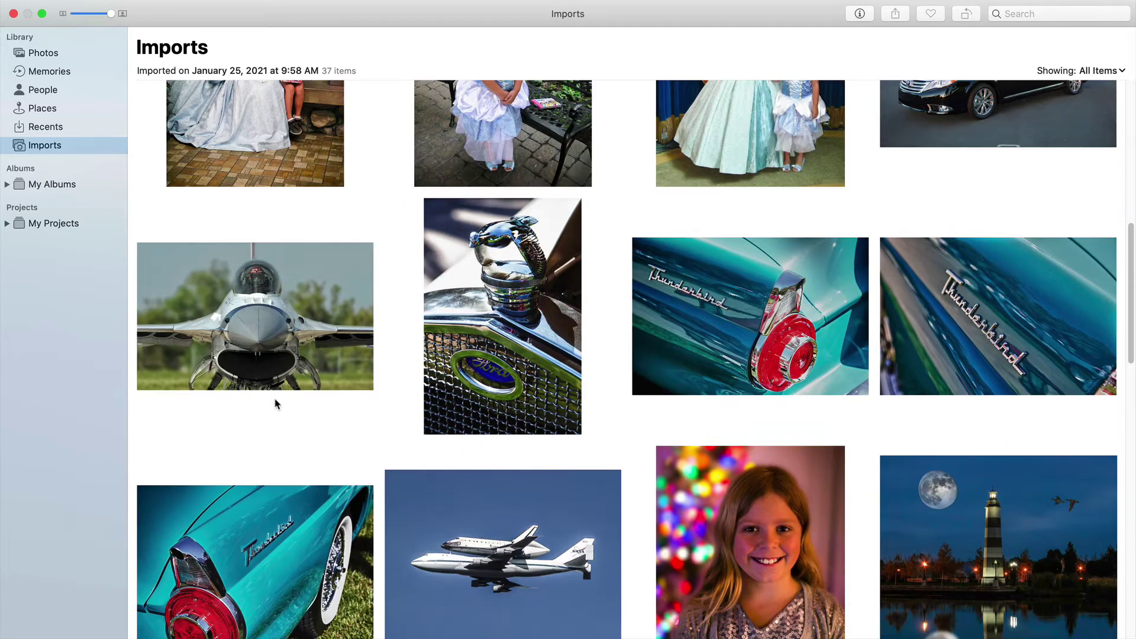
scroll(278, 339, "down", 6)
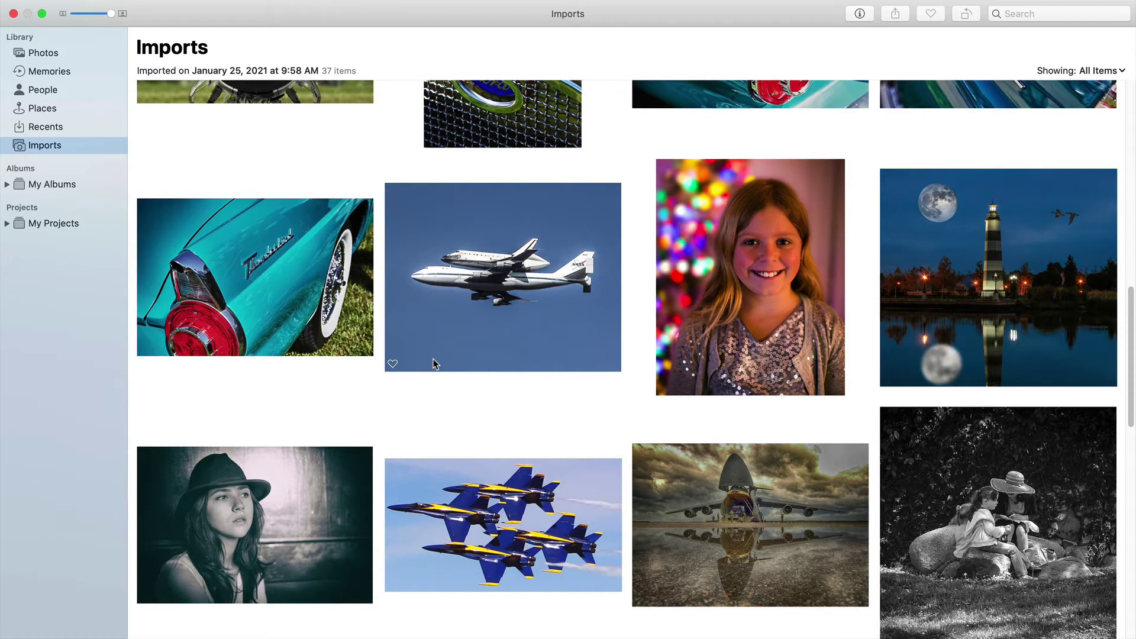
scroll(438, 367, "down", 10)
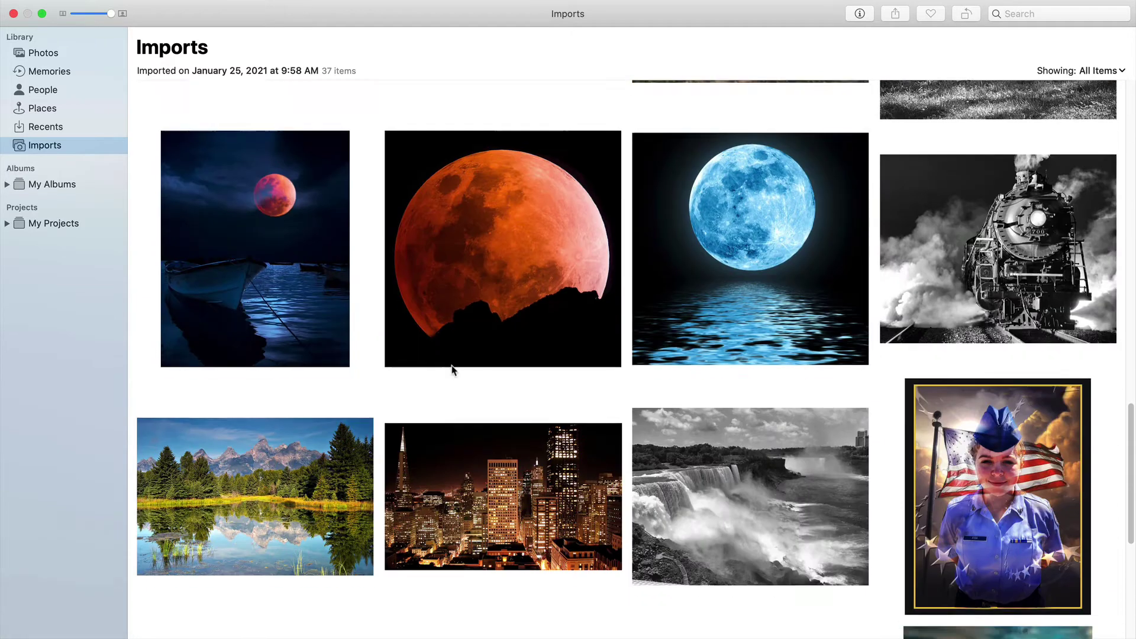
scroll(453, 371, "down", 7)
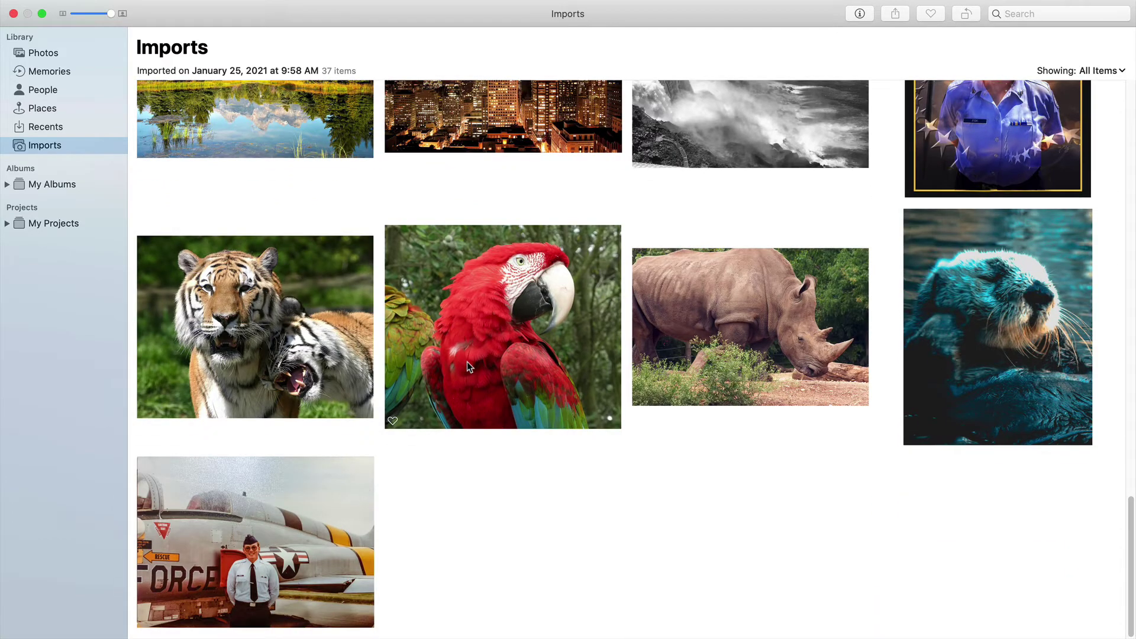
scroll(467, 361, "up", 15)
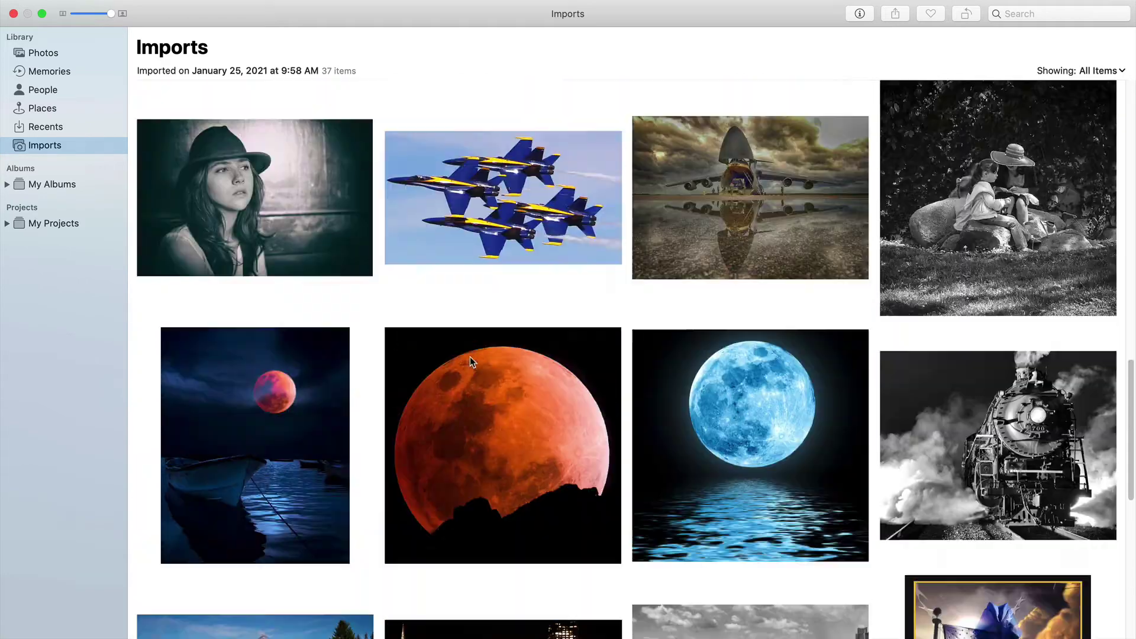
scroll(470, 356, "up", 15)
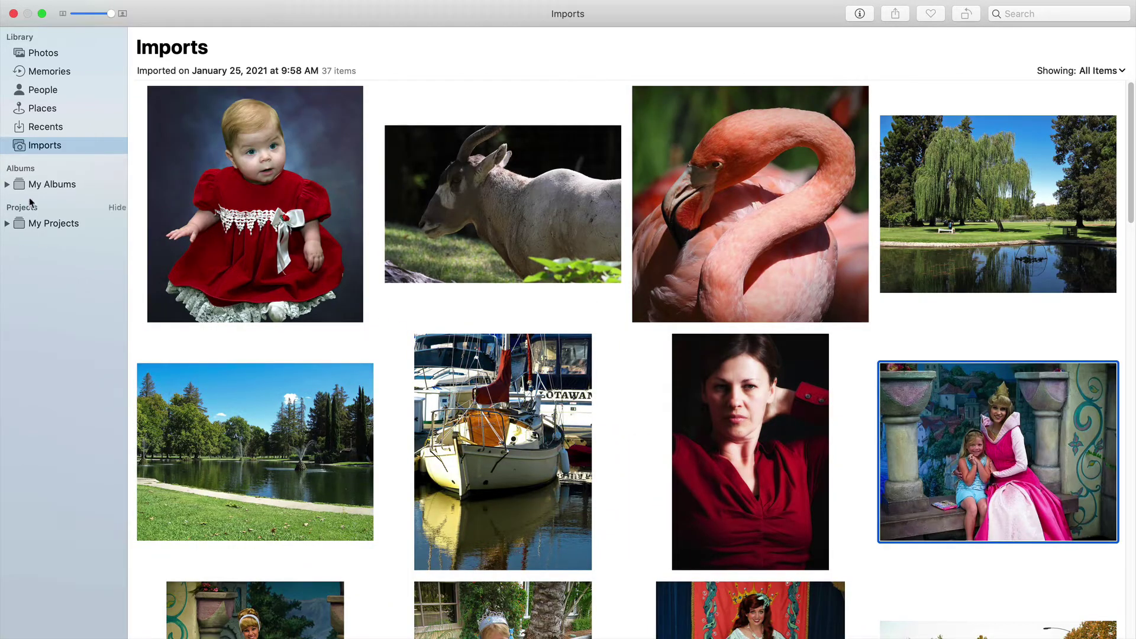
Step: View the People, Places and Recents collections, enlarging California on the Places map, and return to Imports
mouse_move(37, 188)
left_click(45, 92)
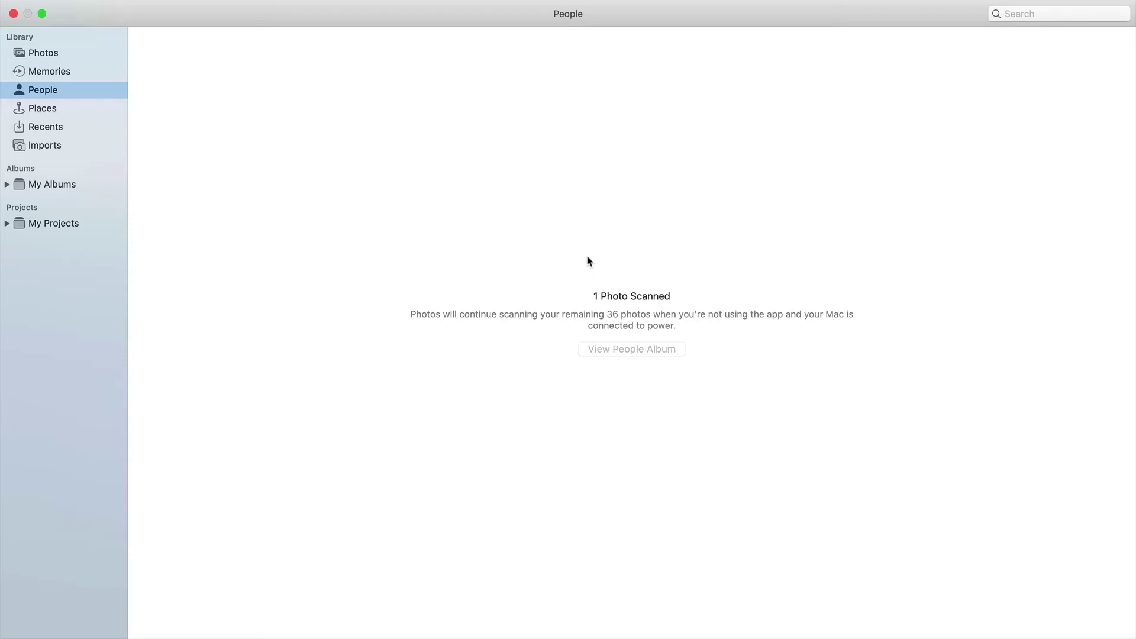
left_click(48, 109)
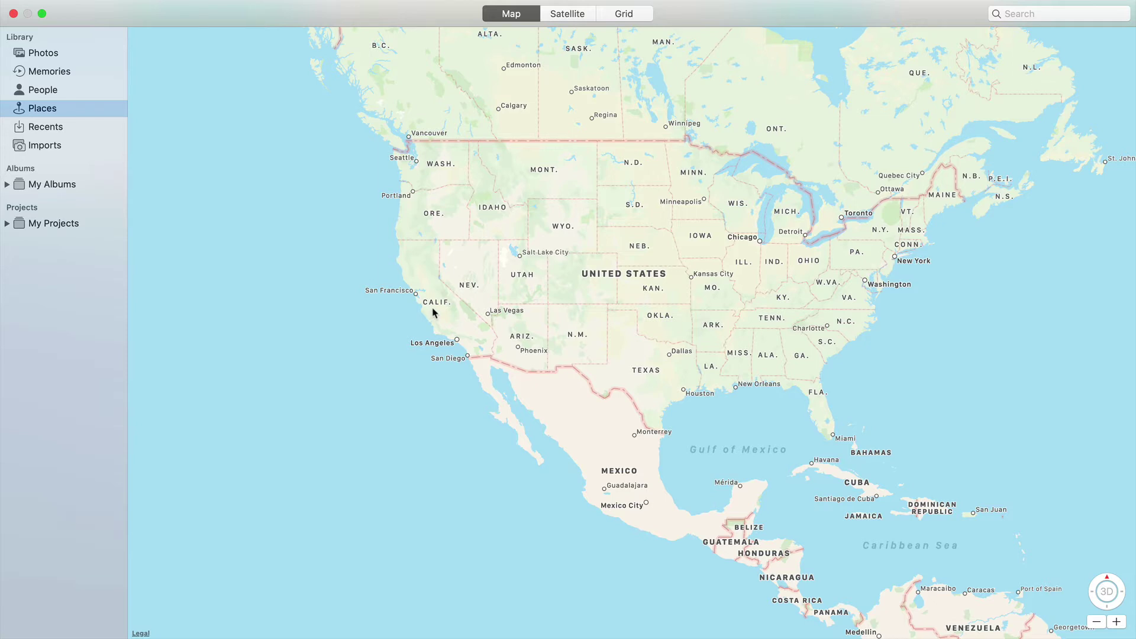
scroll(437, 304, "up", 3)
scroll(438, 303, "up", 5)
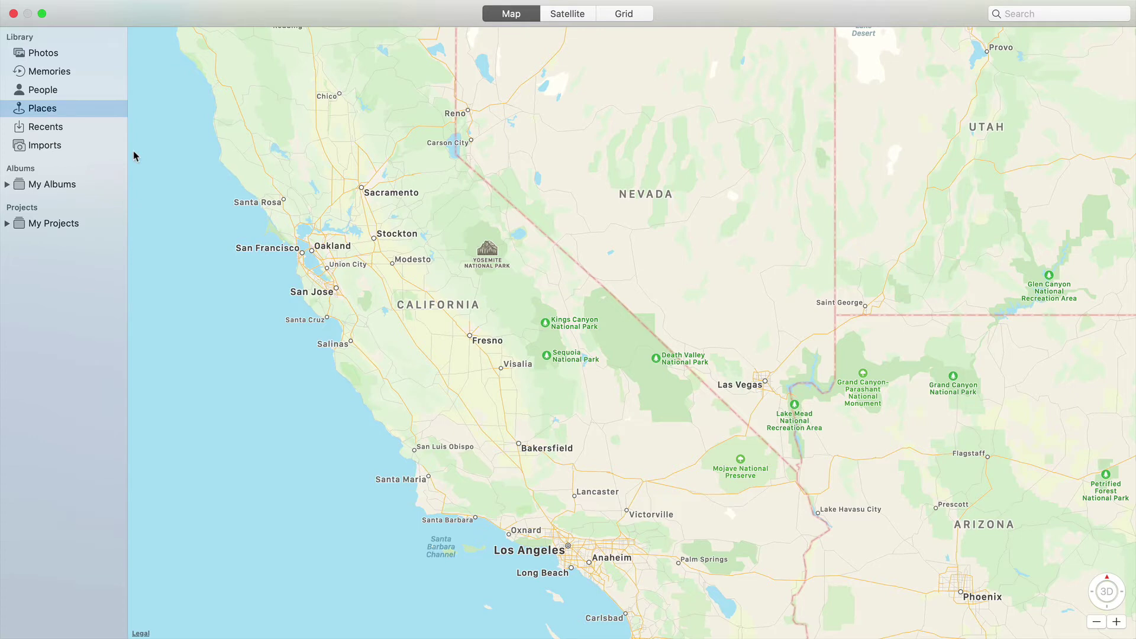
scroll(377, 164, "down", 2)
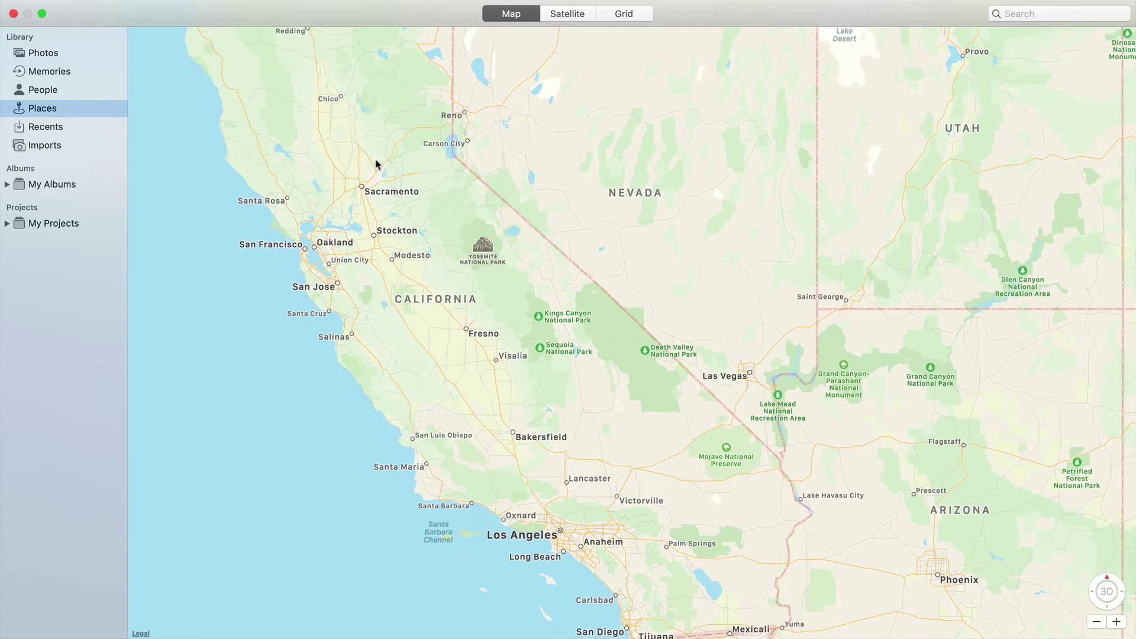
left_click(36, 127)
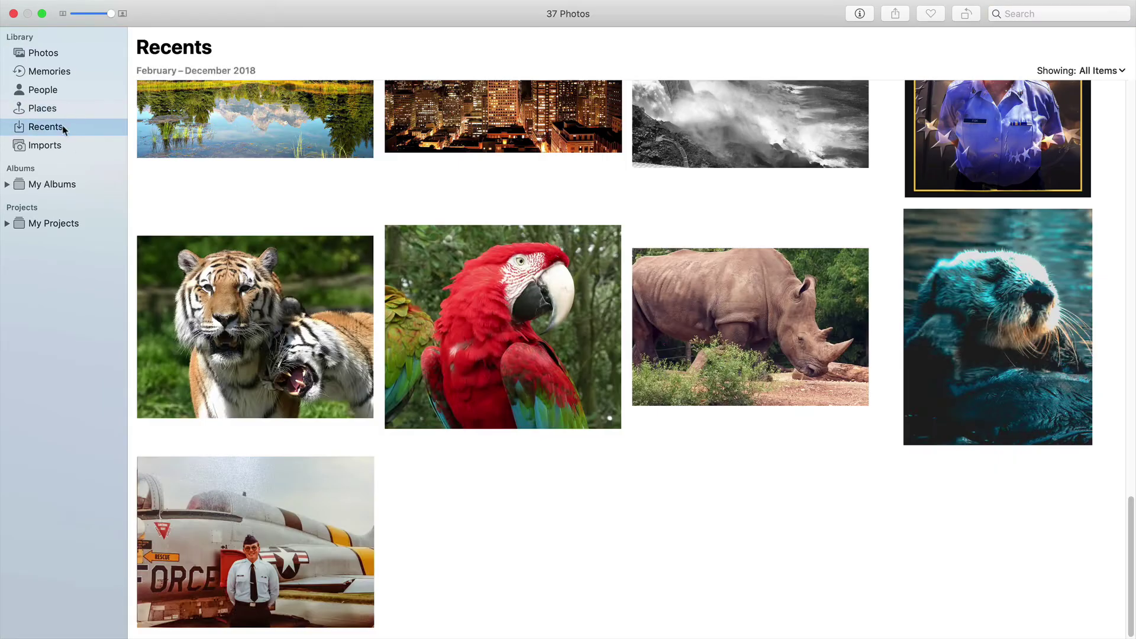
left_click(46, 147)
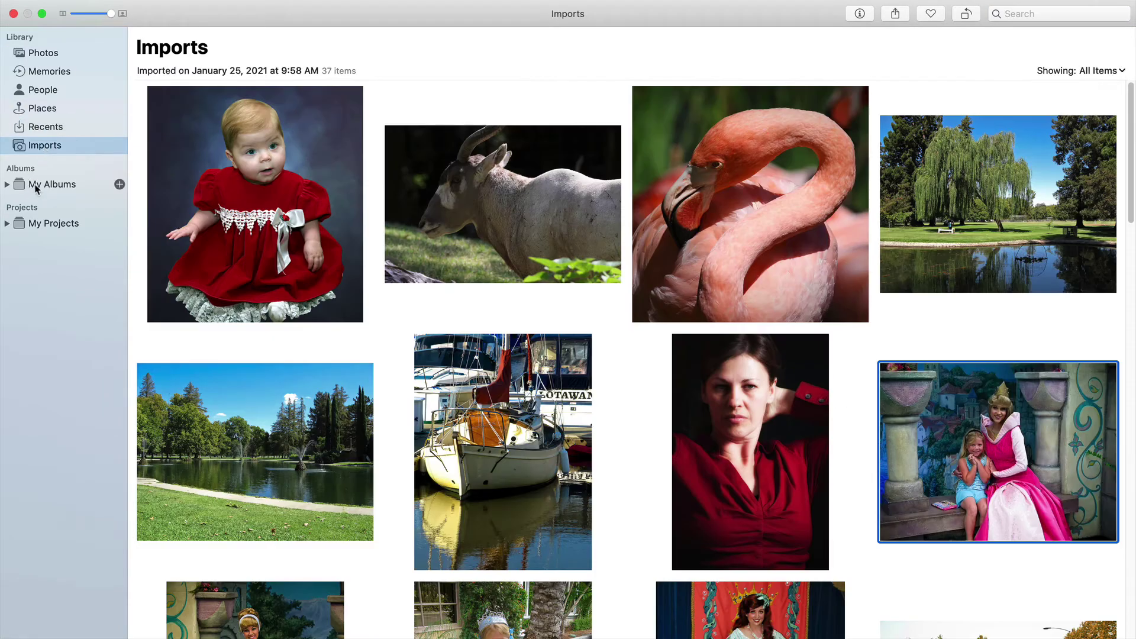
Step: Create a new album named Family under My Albums
left_click(34, 185)
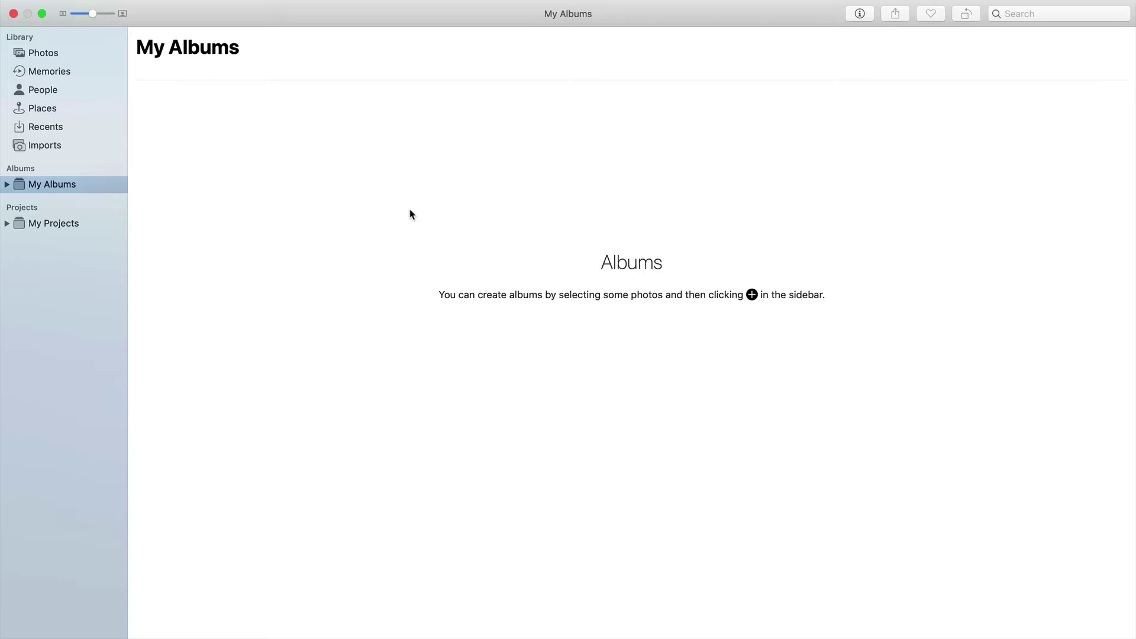
left_click(6, 184)
left_click(118, 184)
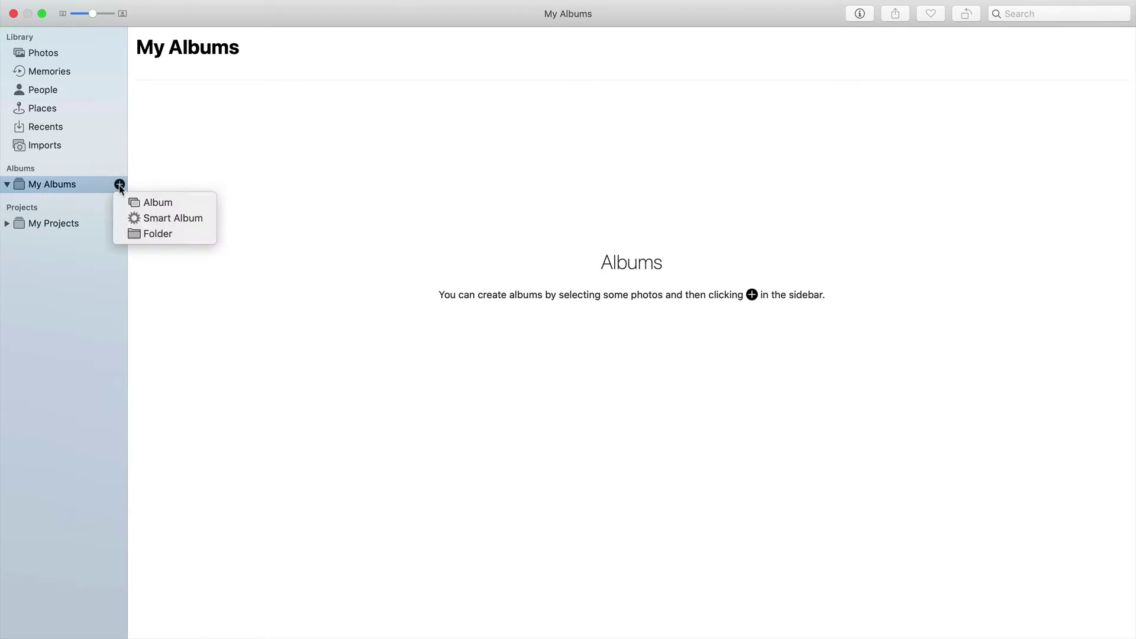
left_click(189, 203)
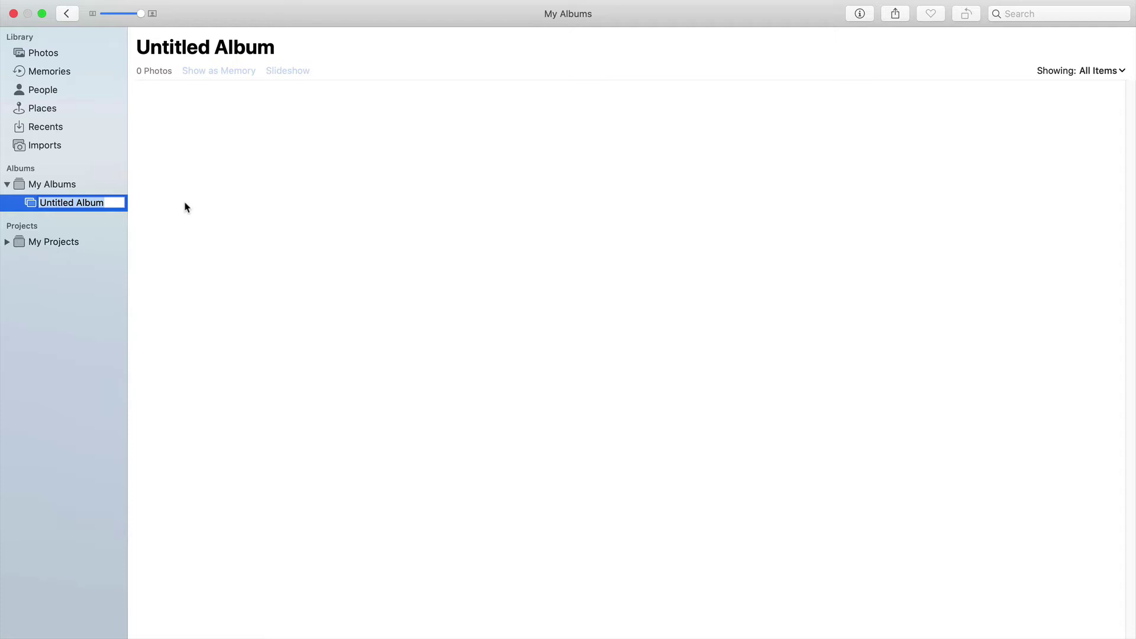
type("Family")
left_click(32, 206)
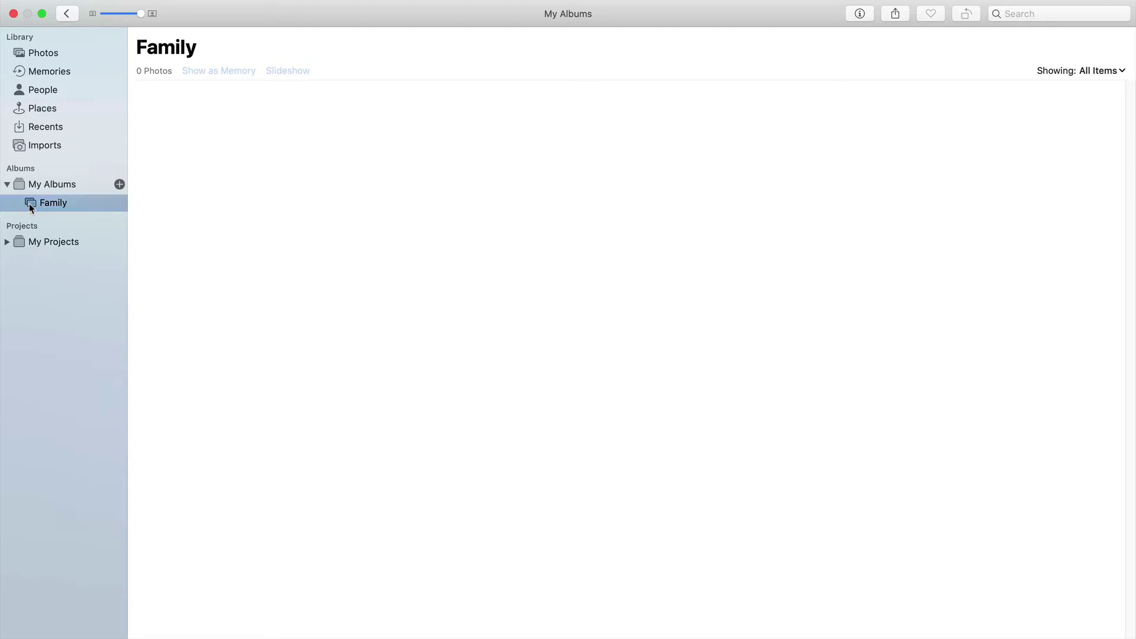
Step: Create a new album named Vacation under My Albums
left_click(120, 185)
left_click(152, 203)
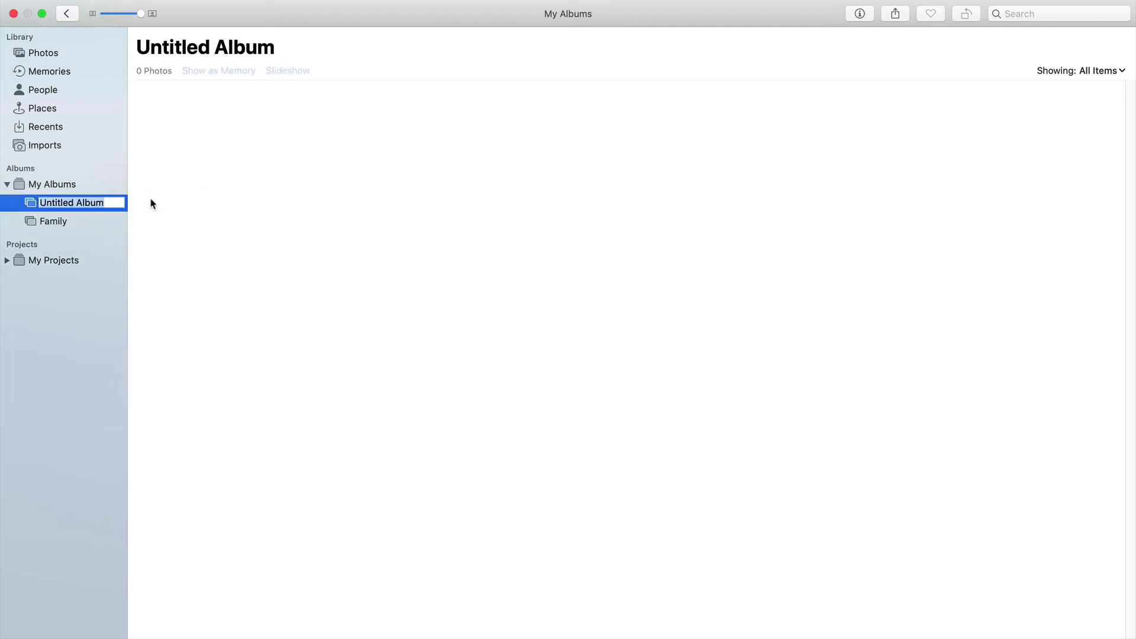
type("Vacation")
key("Return")
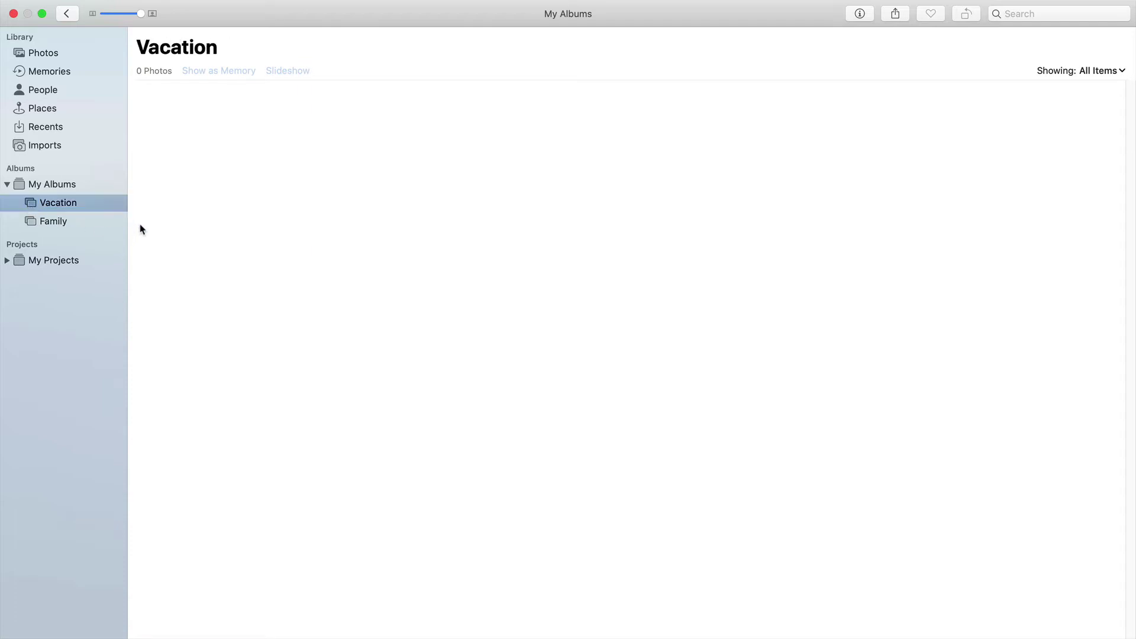
Step: Create a new album named Airplanes under My Albums
left_click(119, 183)
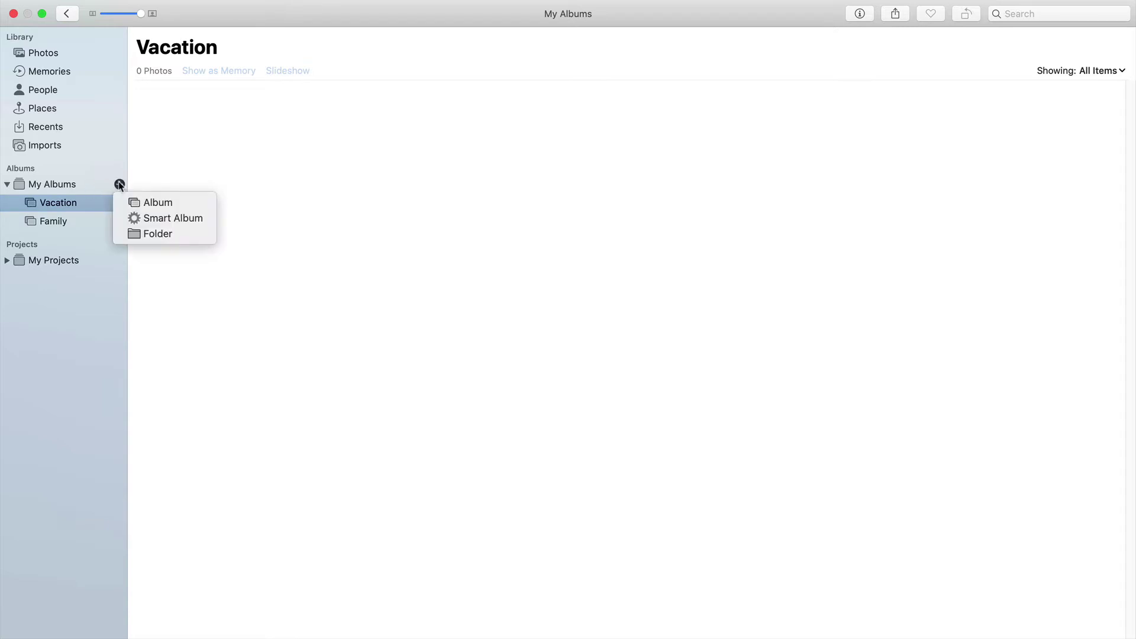
left_click(178, 199)
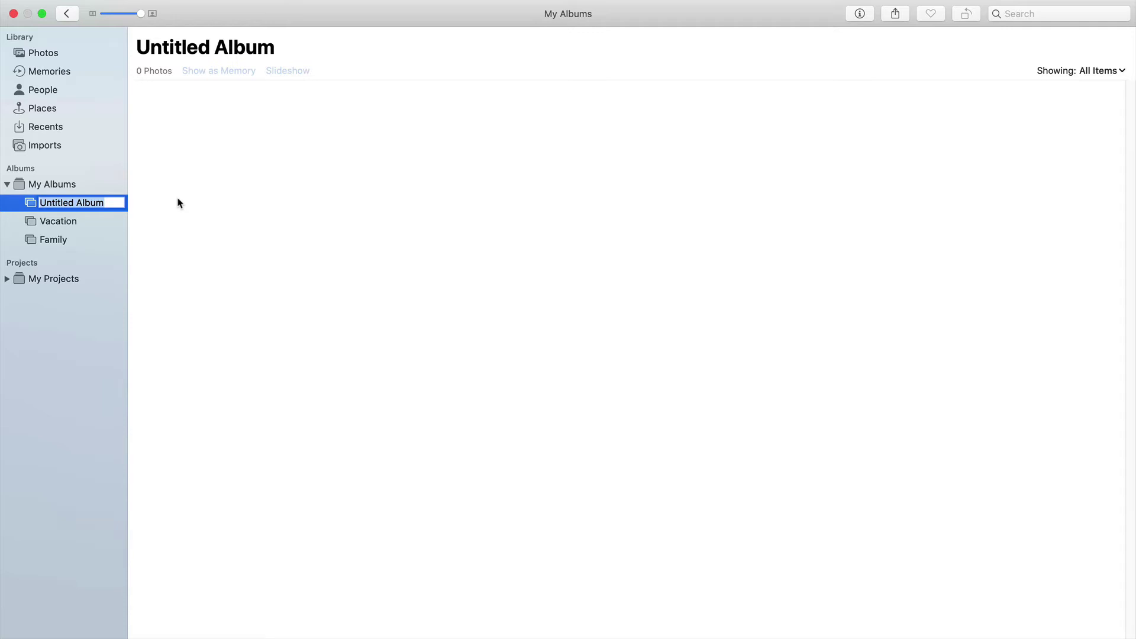
type("Airplanes")
left_click(33, 204)
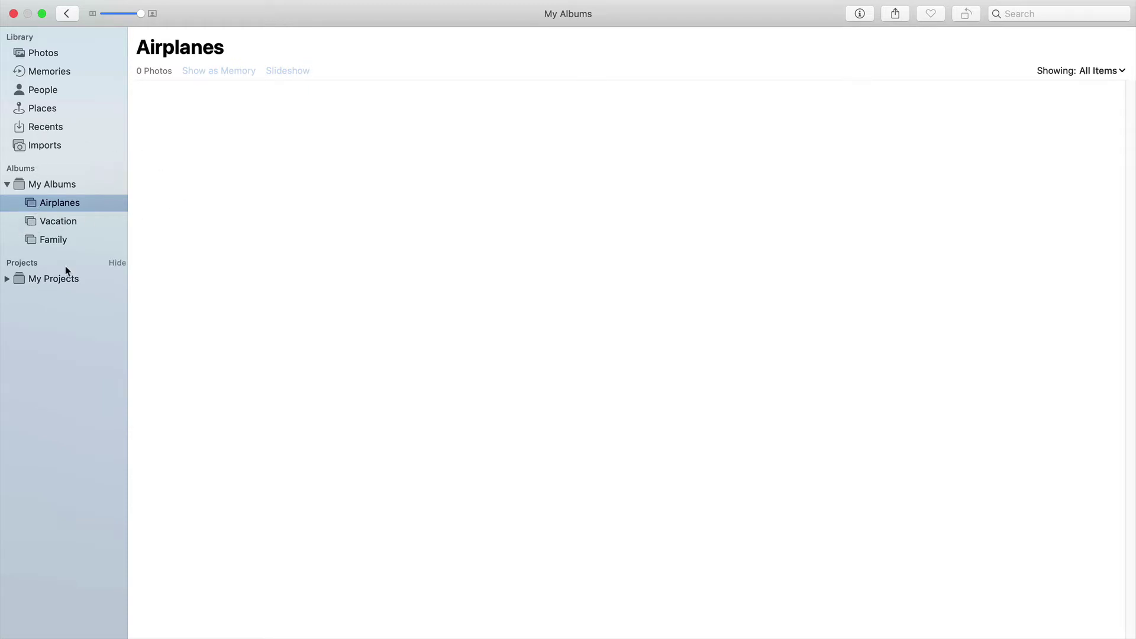
Step: Add the baby portrait and the portrait of the woman in red from the Photos library to the Family album
left_click(43, 55)
scroll(494, 314, "up", 10)
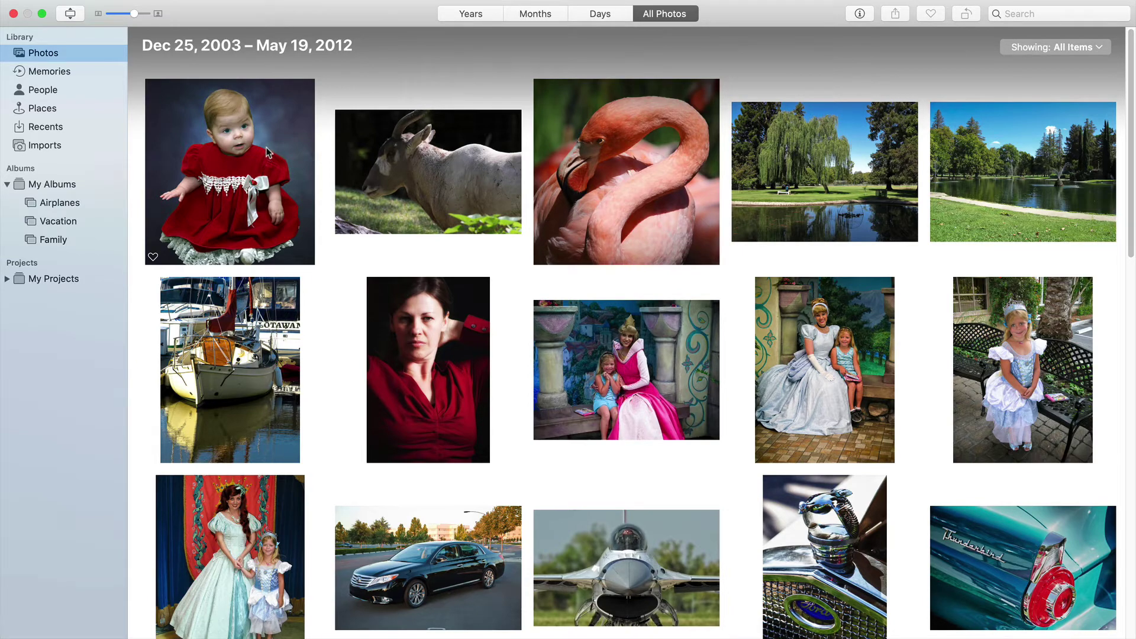
left_click_drag(267, 152, 99, 241)
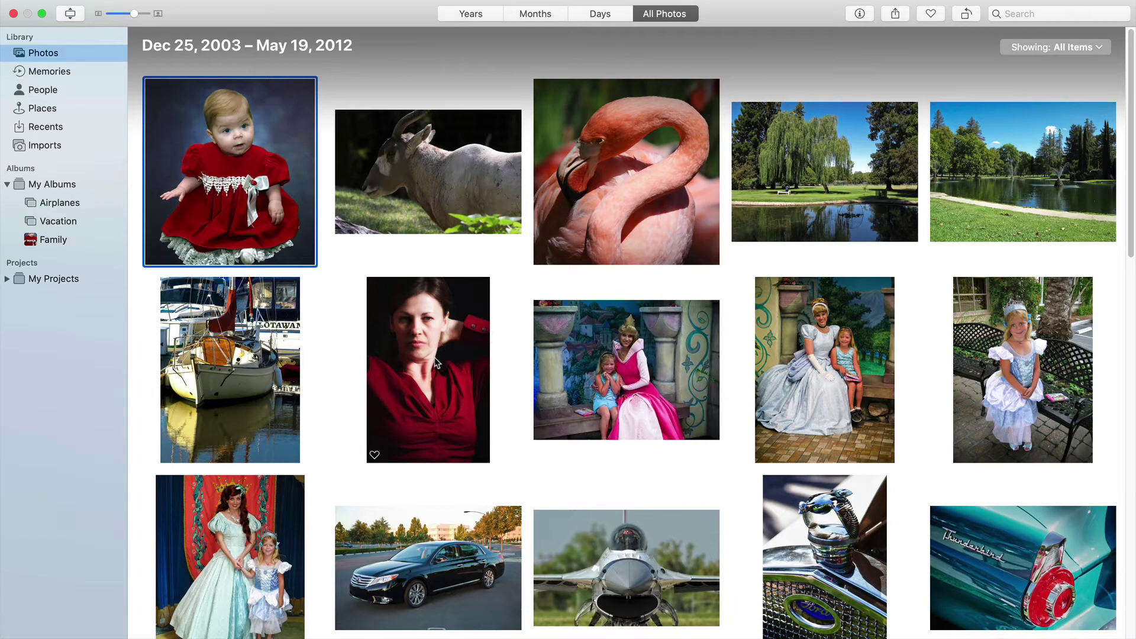
left_click_drag(436, 362, 65, 242)
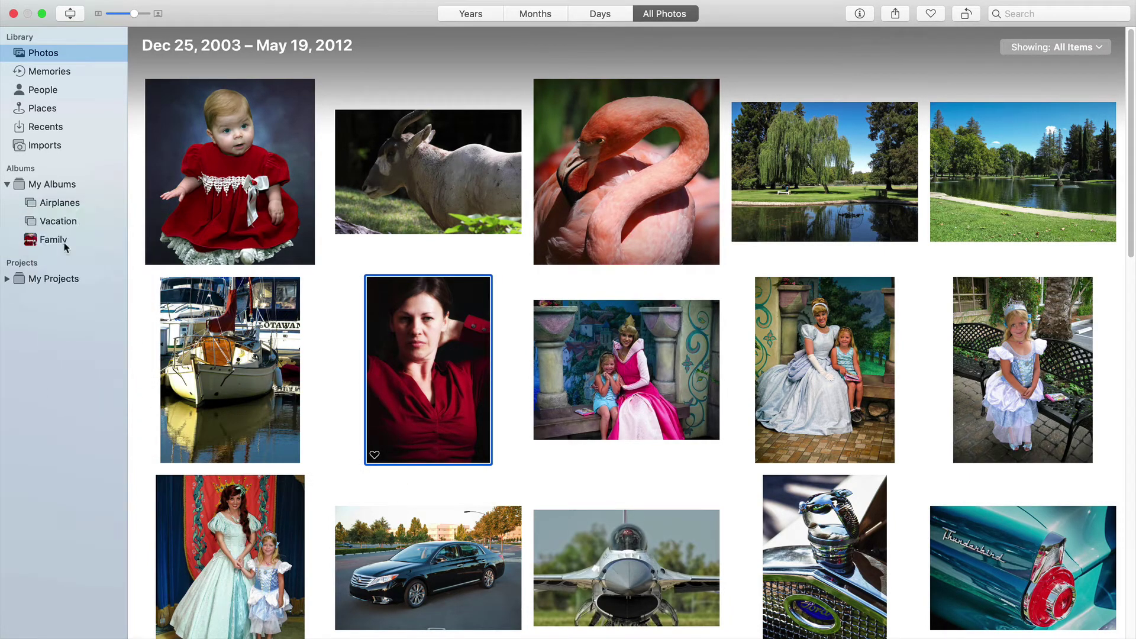
Step: Add the four photos of the girl with princesses and in princess costume to the Vacation album, and clear the selection
left_click(707, 376)
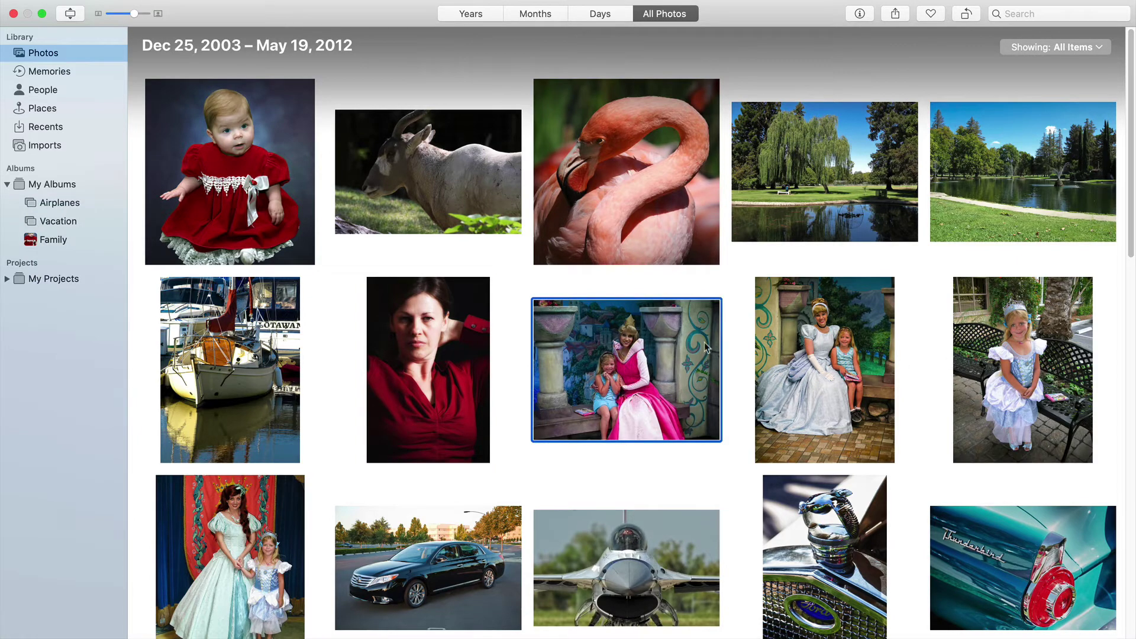
mouse_move(845, 361)
left_click(850, 358, "super")
left_click(992, 364, "super")
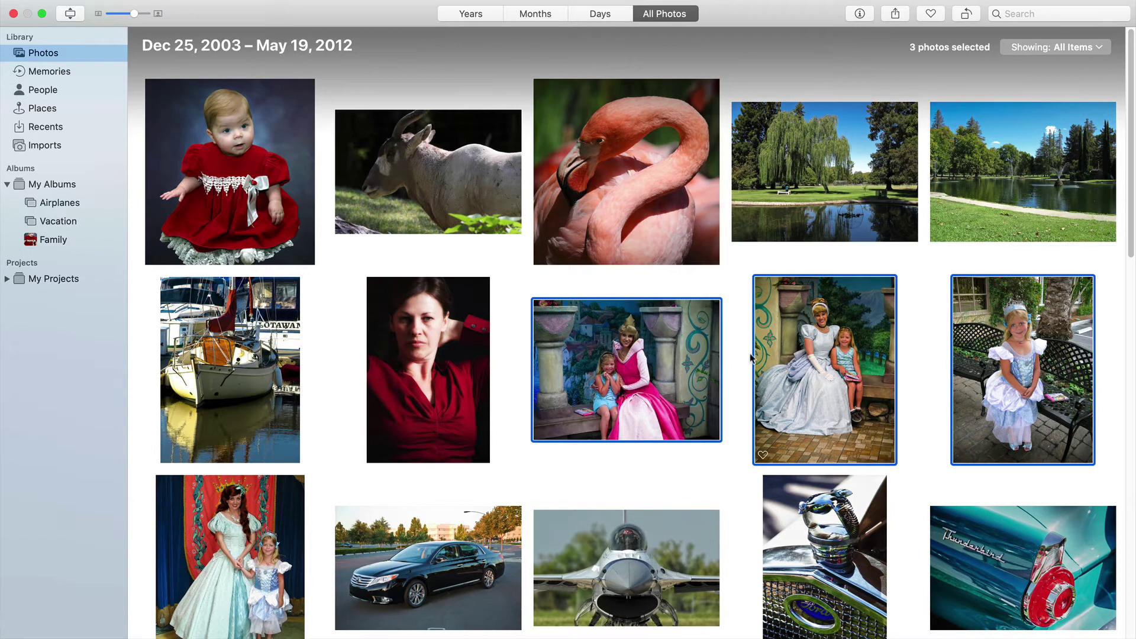
left_click(195, 505, "super")
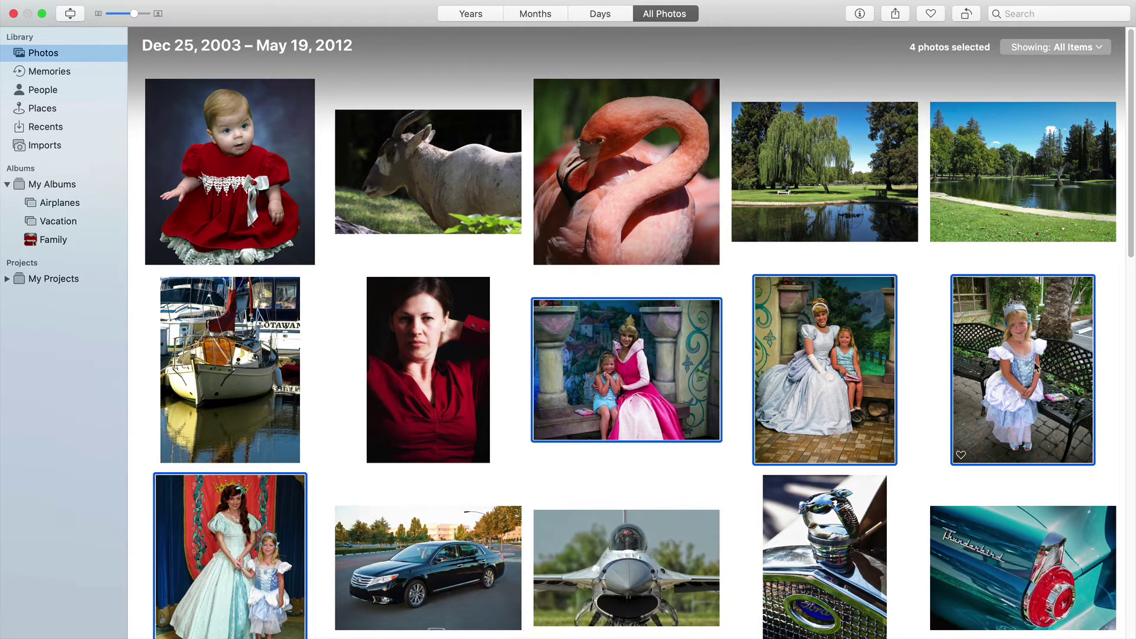
left_click_drag(693, 361, 38, 223)
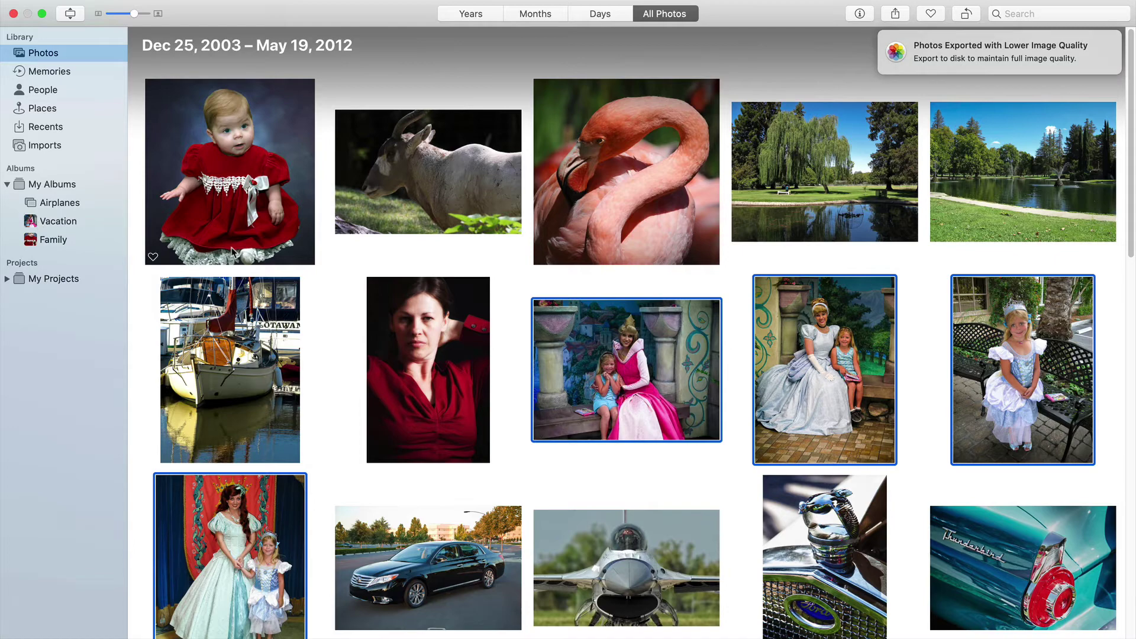
left_click(689, 38)
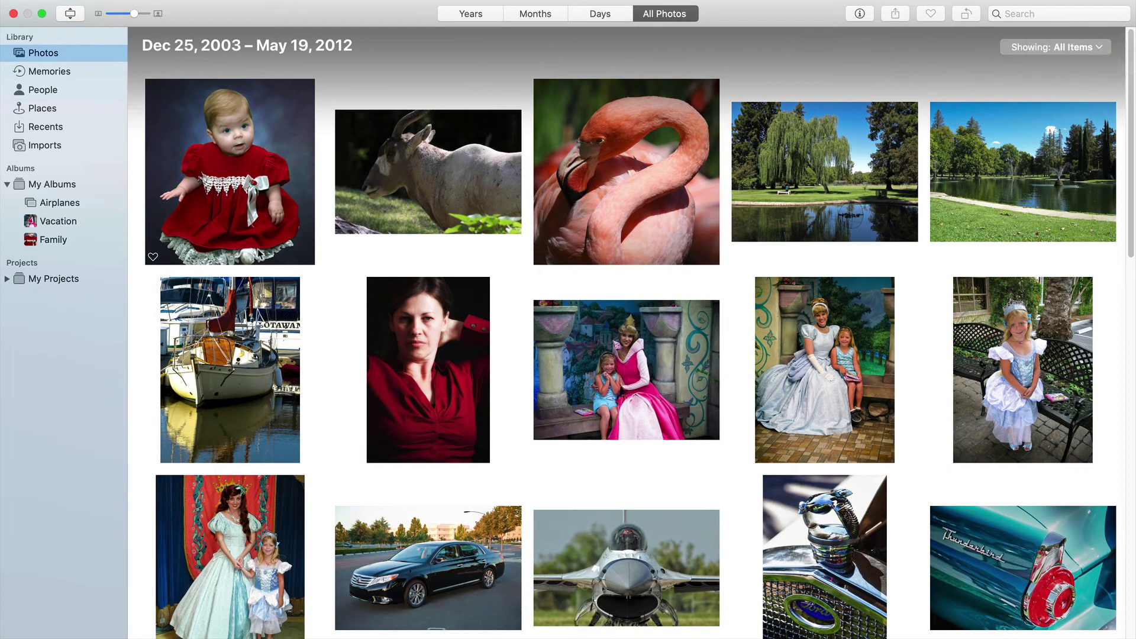
Step: View the contents of the Vacation and Family albums and compare them with the full Photos library
left_click(42, 222)
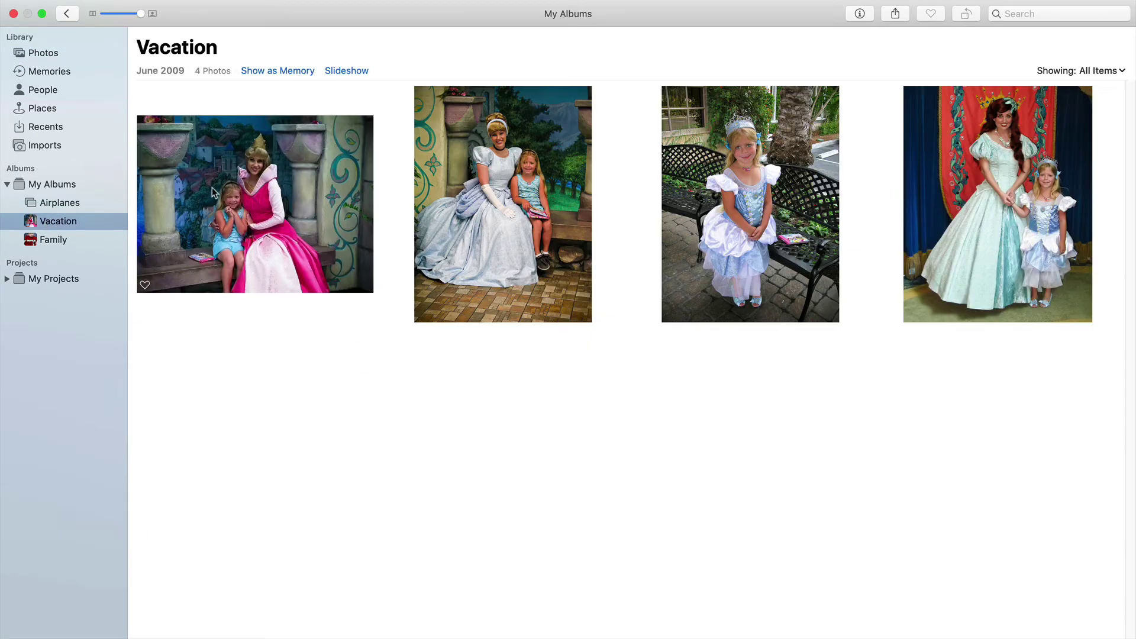
left_click(47, 242)
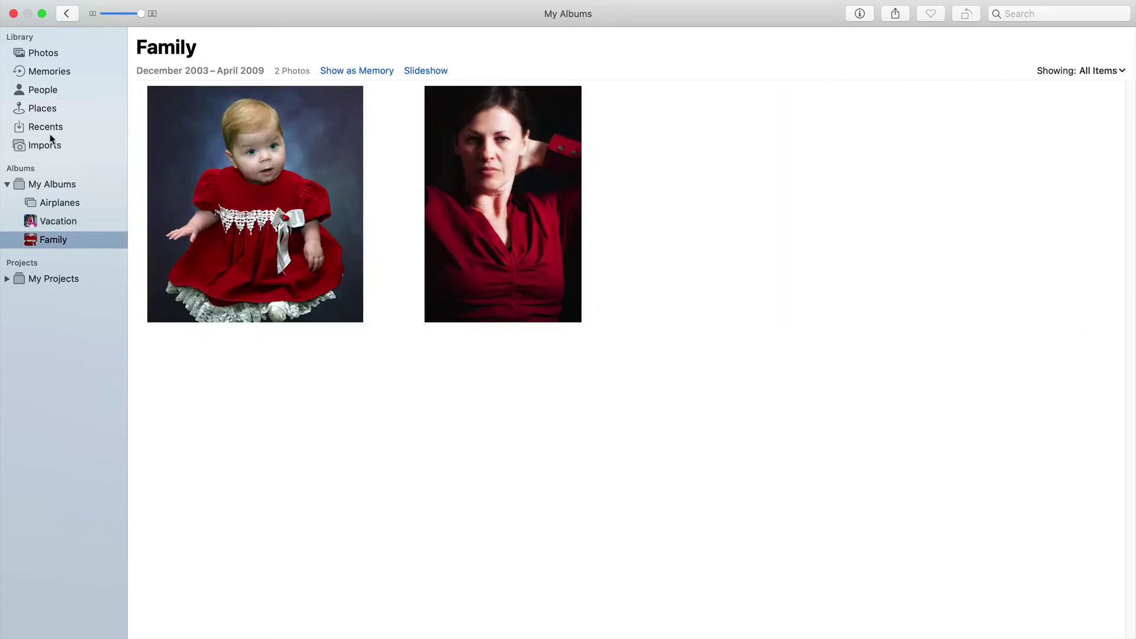
left_click(39, 54)
scroll(636, 456, "down", 8)
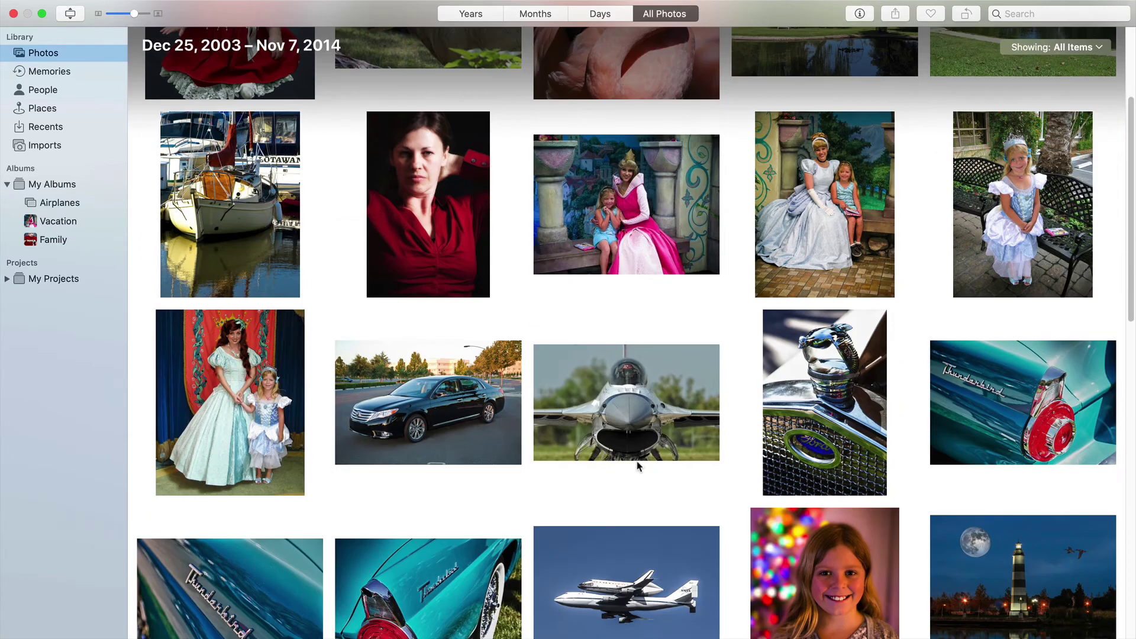
scroll(632, 452, "up", 10)
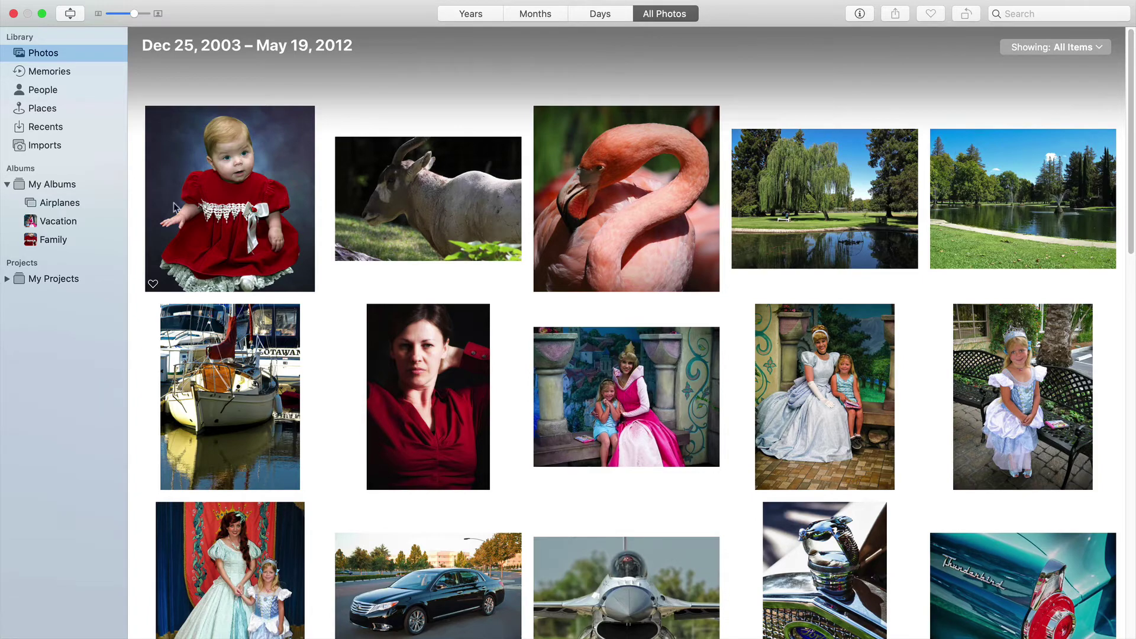
left_click(57, 223)
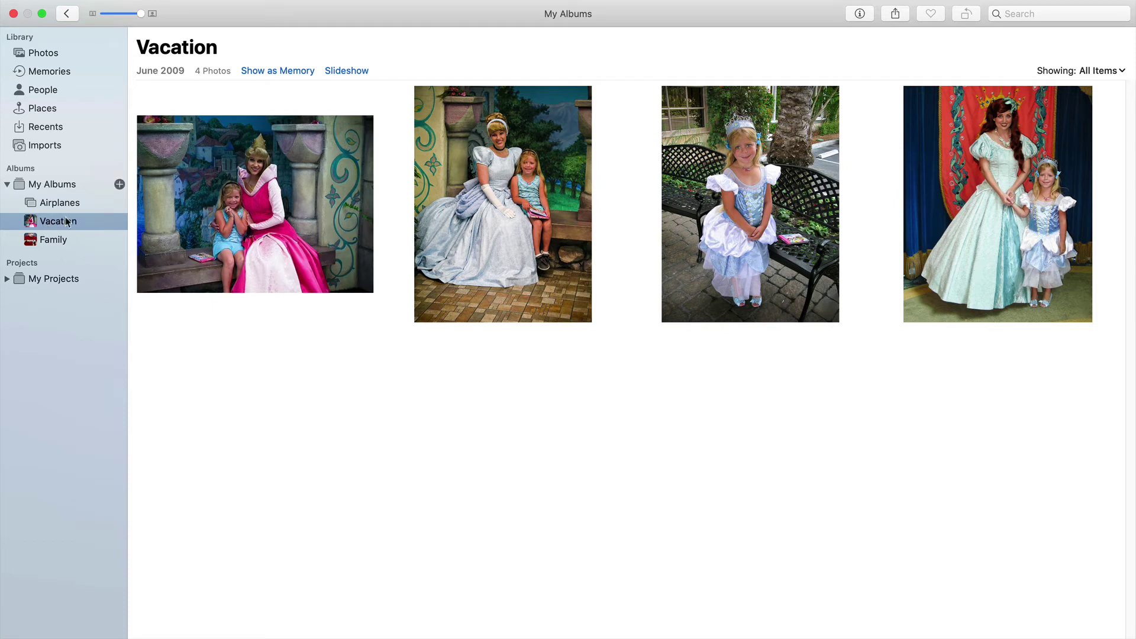
Step: Add the library photo of the costumed girl by the bench to the Family album, and check it in both Family and Vacation
left_click(37, 55)
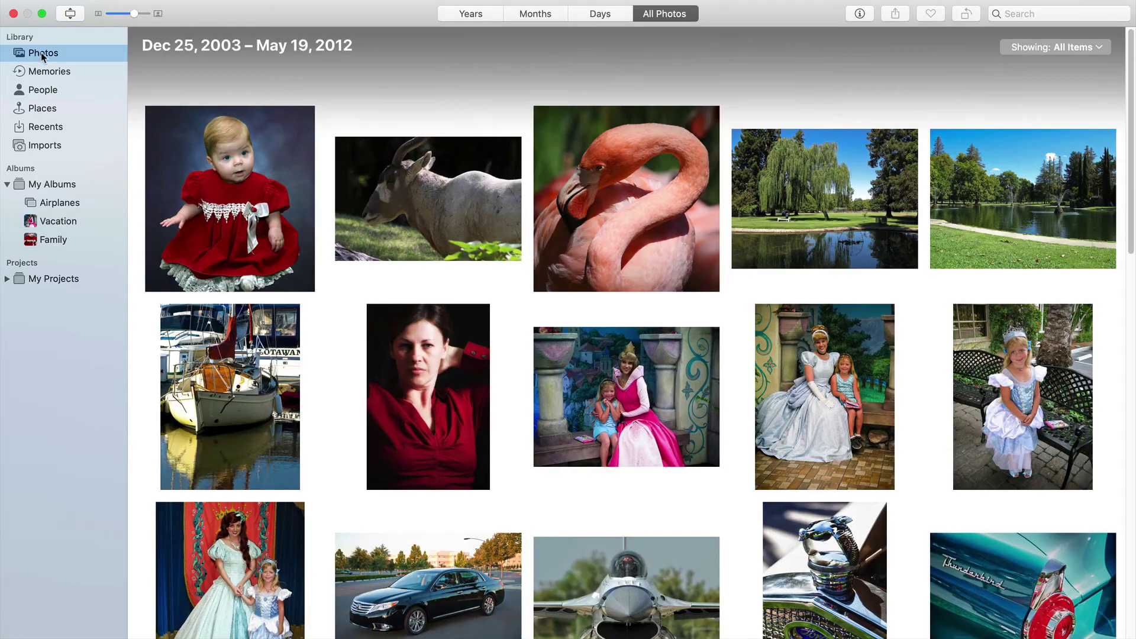
left_click(1028, 373)
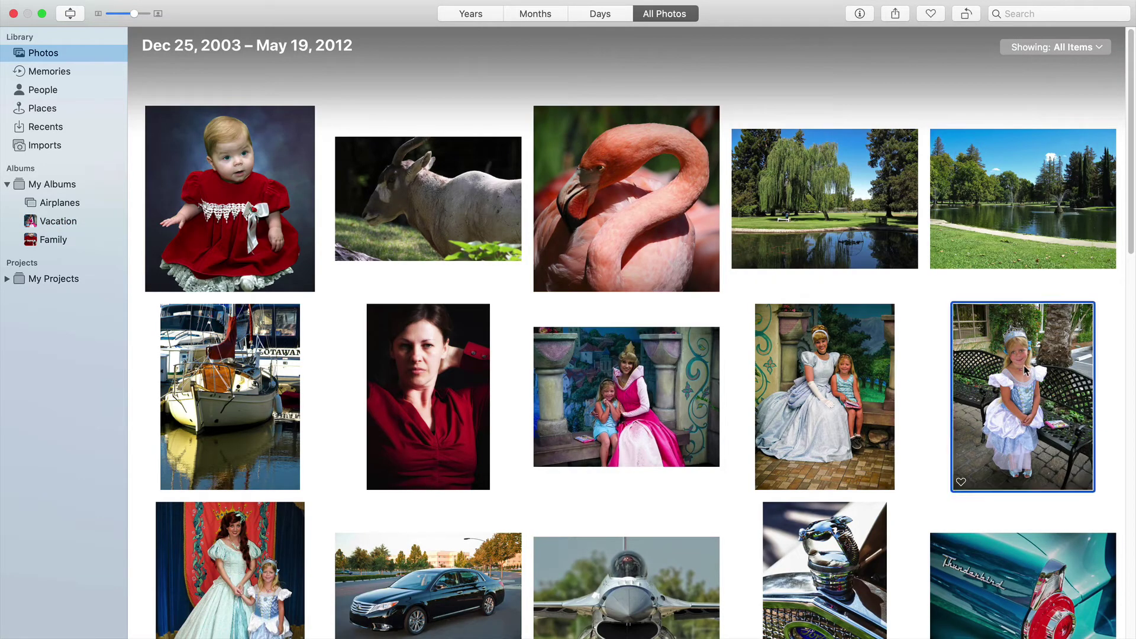
left_click_drag(1028, 372, 100, 249)
left_click(41, 241)
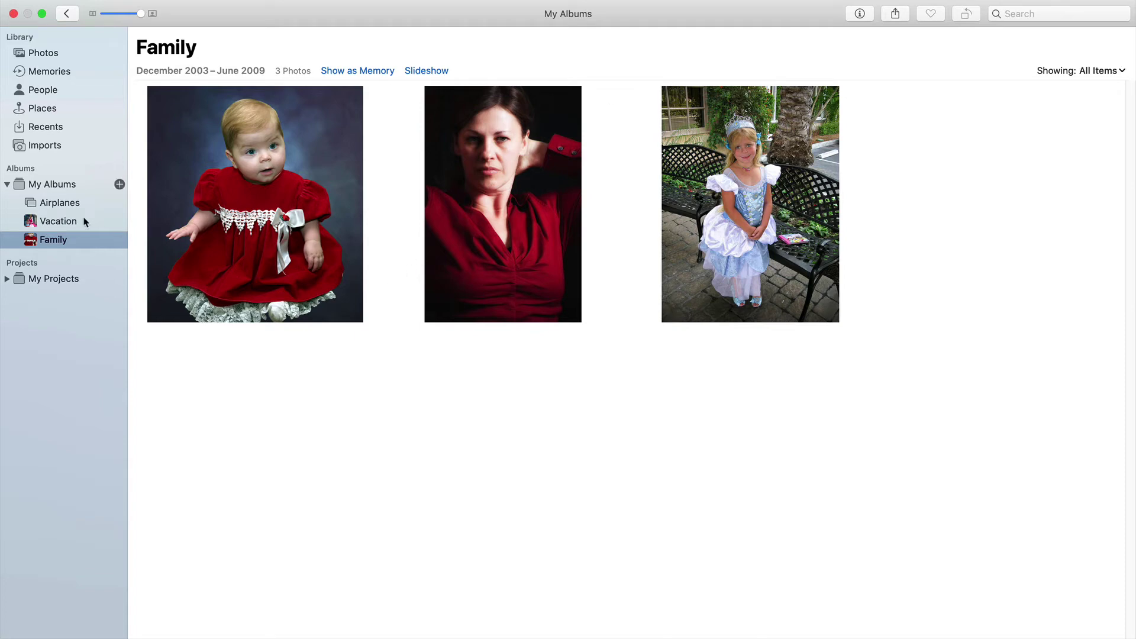
left_click(66, 224)
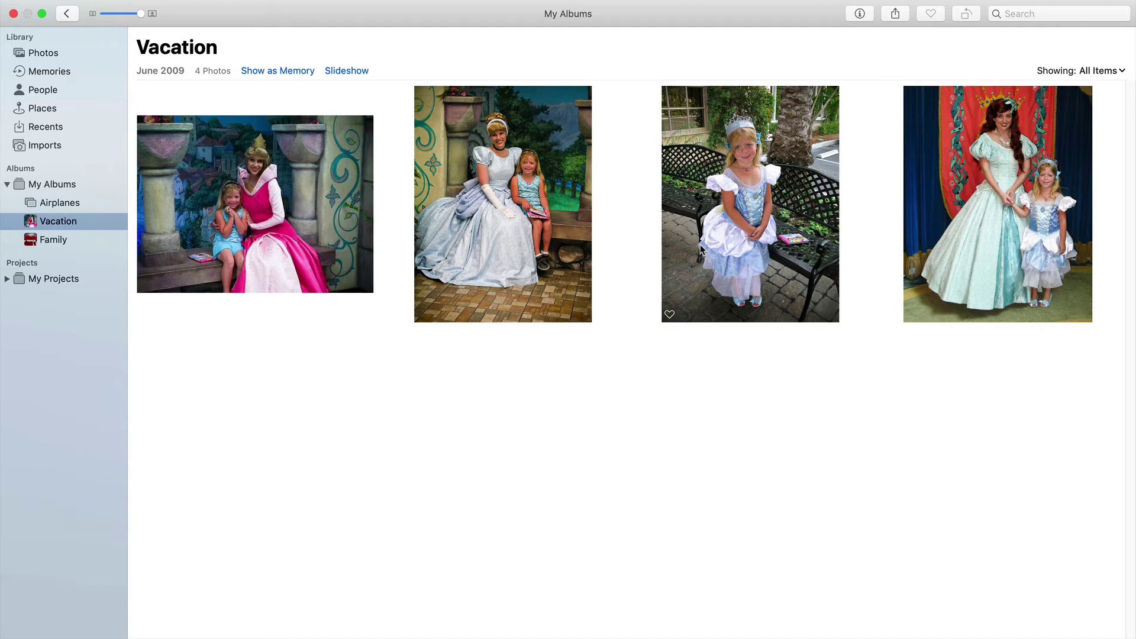
Step: Look through the whole Photos library from the first row to the last and back to the first
left_click(44, 54)
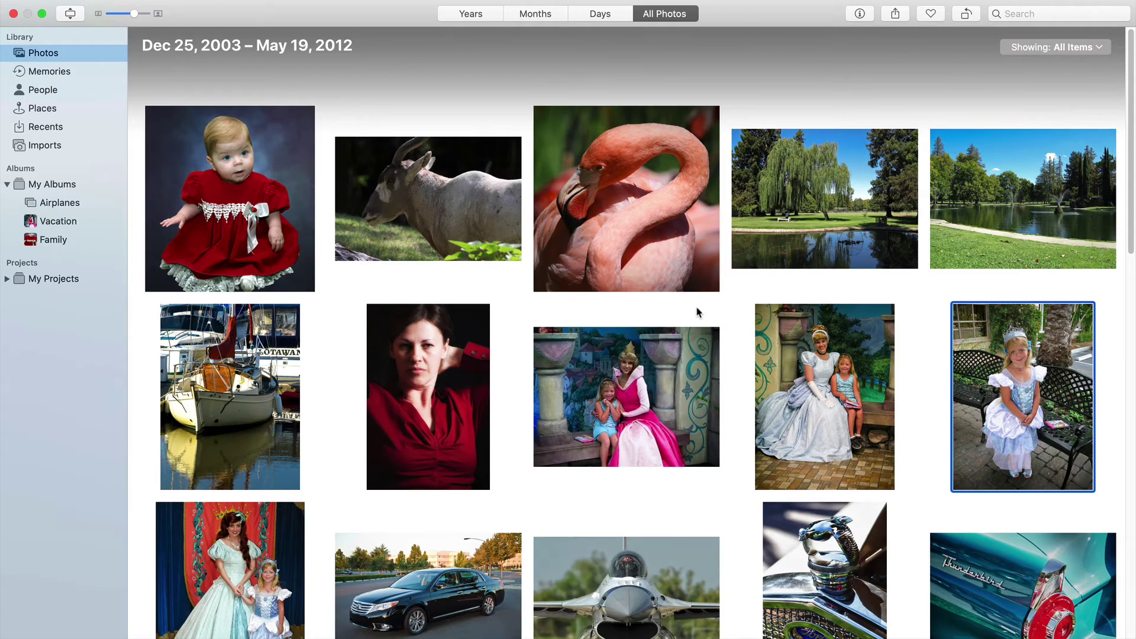
scroll(729, 336, "down", 2)
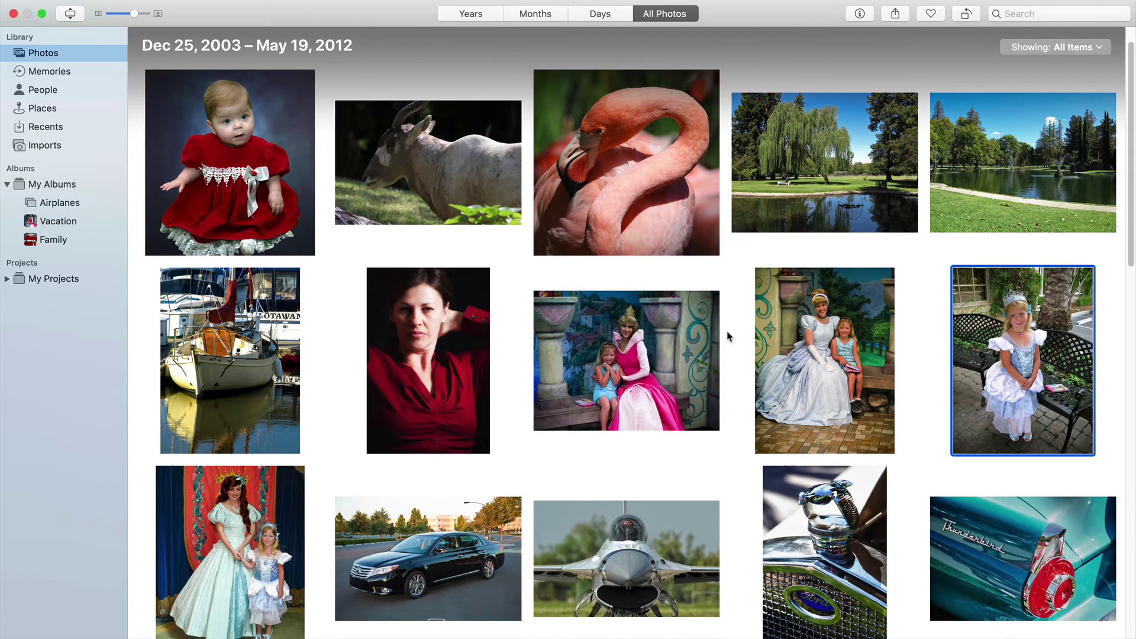
scroll(729, 336, "down", 5)
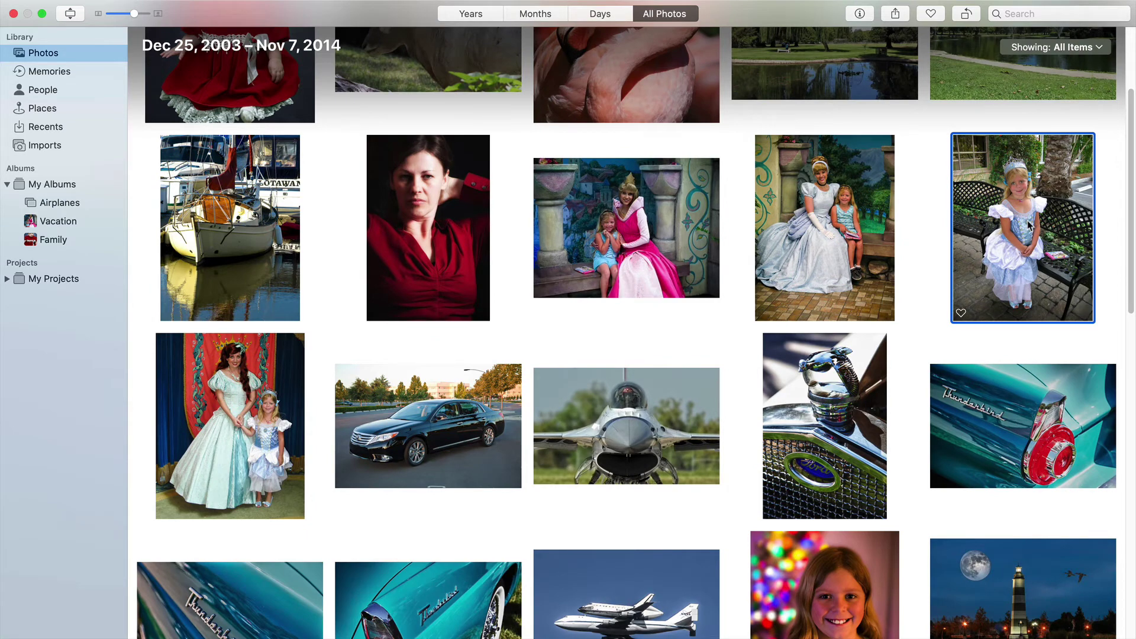
scroll(632, 248, "up", 6)
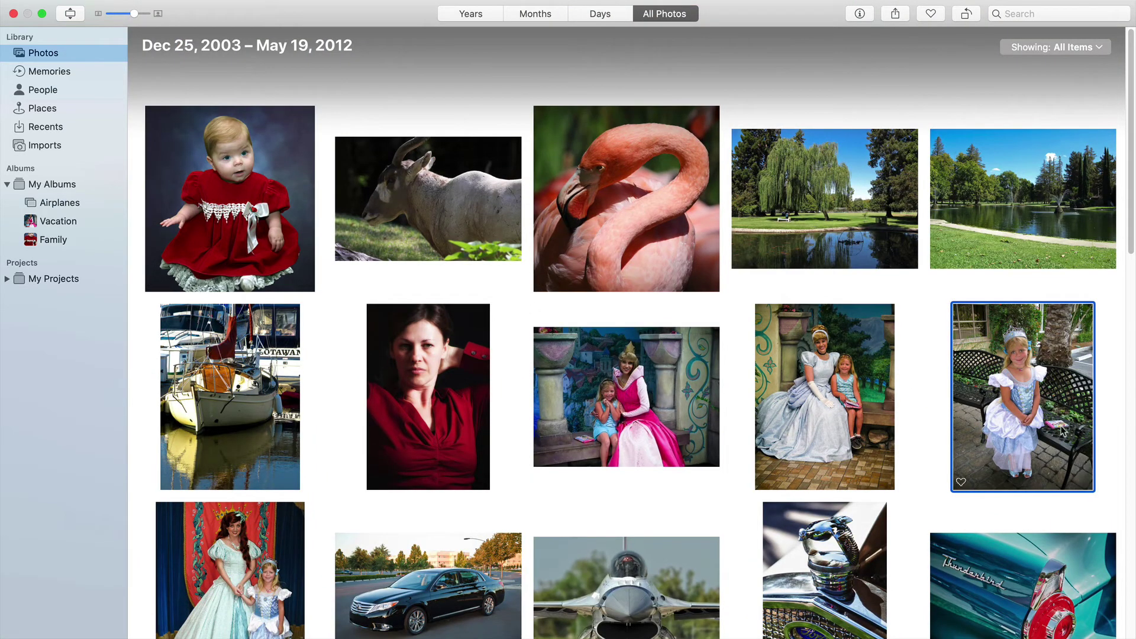
scroll(1023, 414, "down", 3)
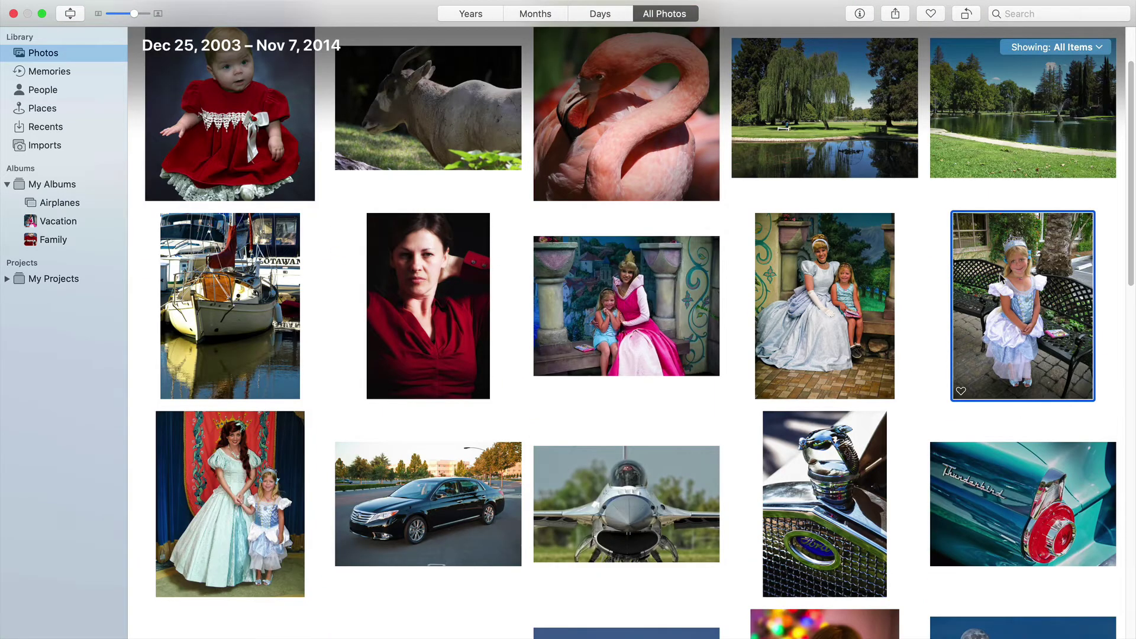
scroll(1001, 279, "down", 1)
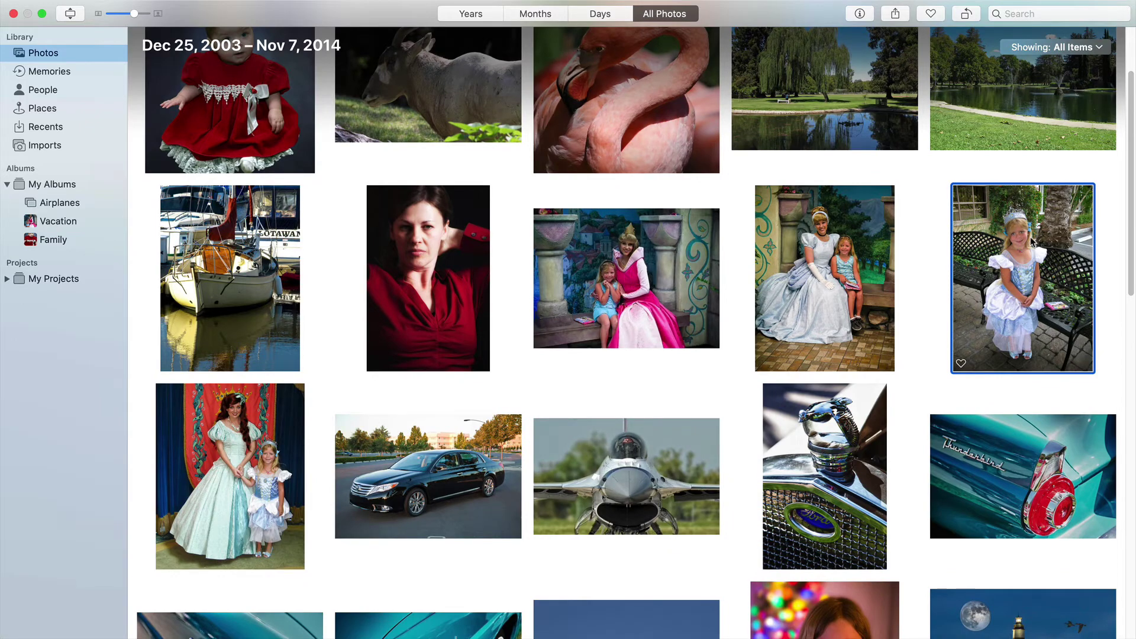
scroll(911, 342, "down", 9)
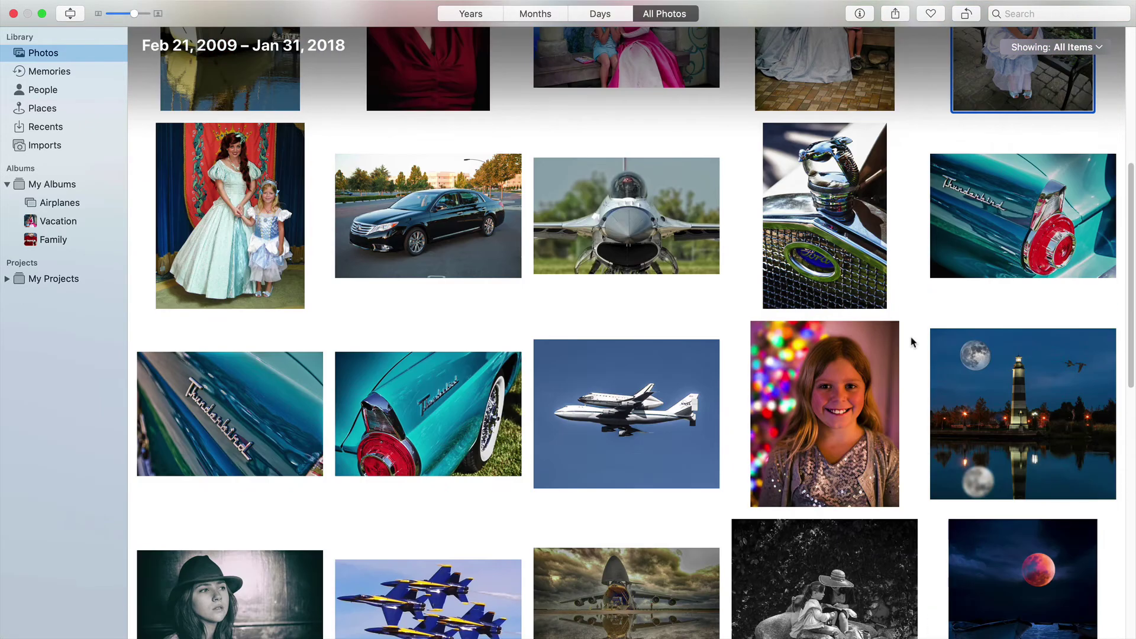
scroll(911, 341, "down", 18)
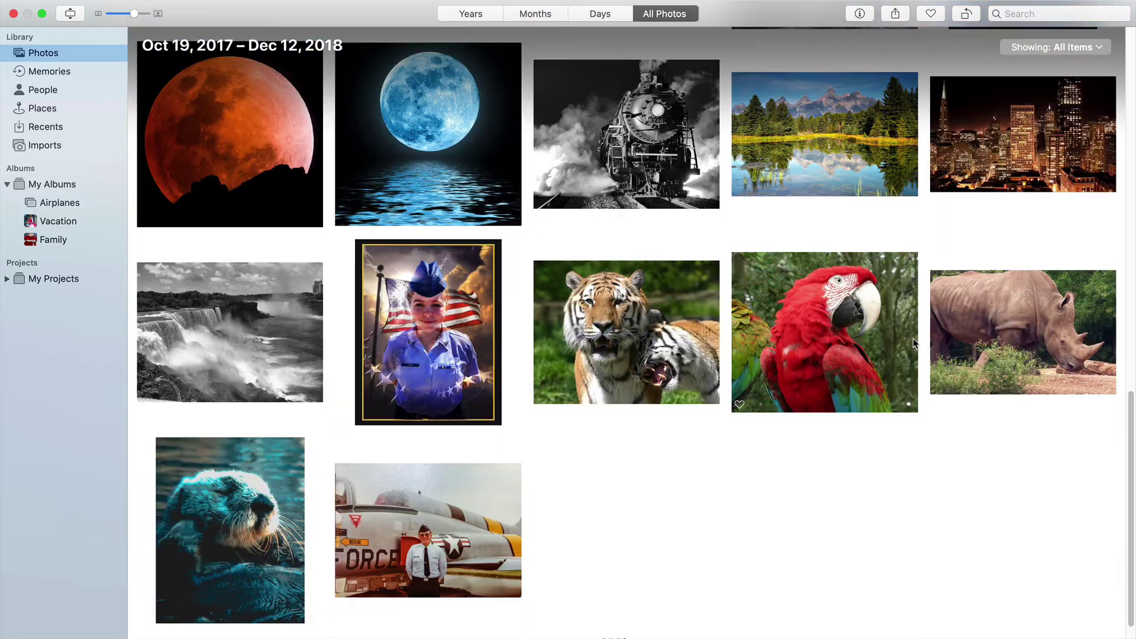
scroll(726, 402, "up", 20)
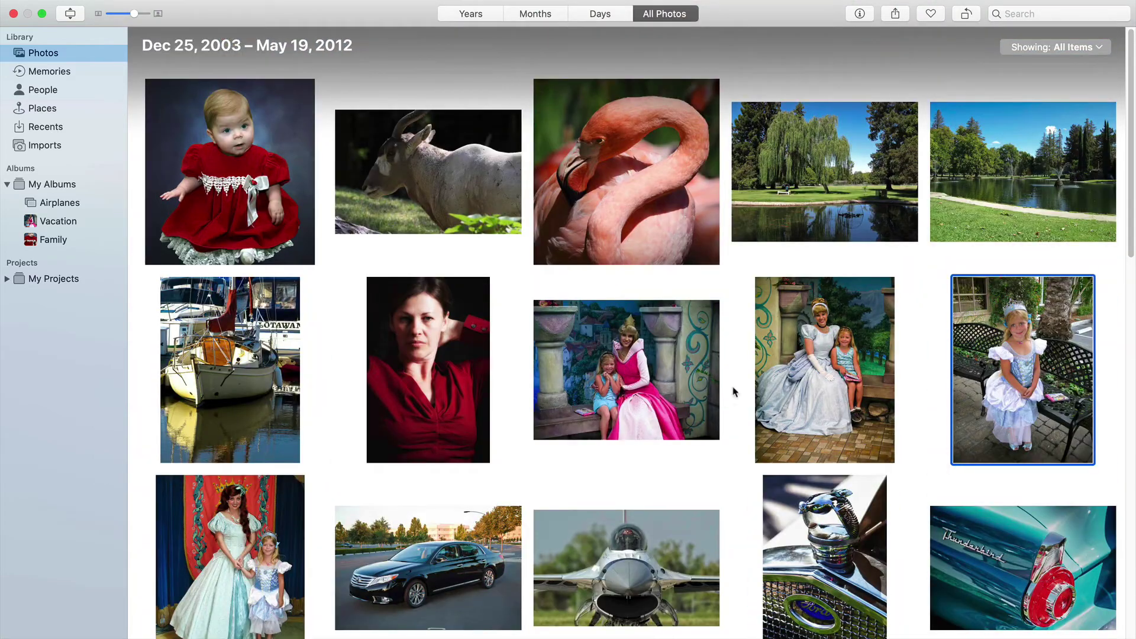
Step: Add the library photo of the smiling girl in front of the colored lights to the Family album, and check it there
mouse_move(377, 359)
mouse_move(774, 312)
scroll(773, 311, "down", 5)
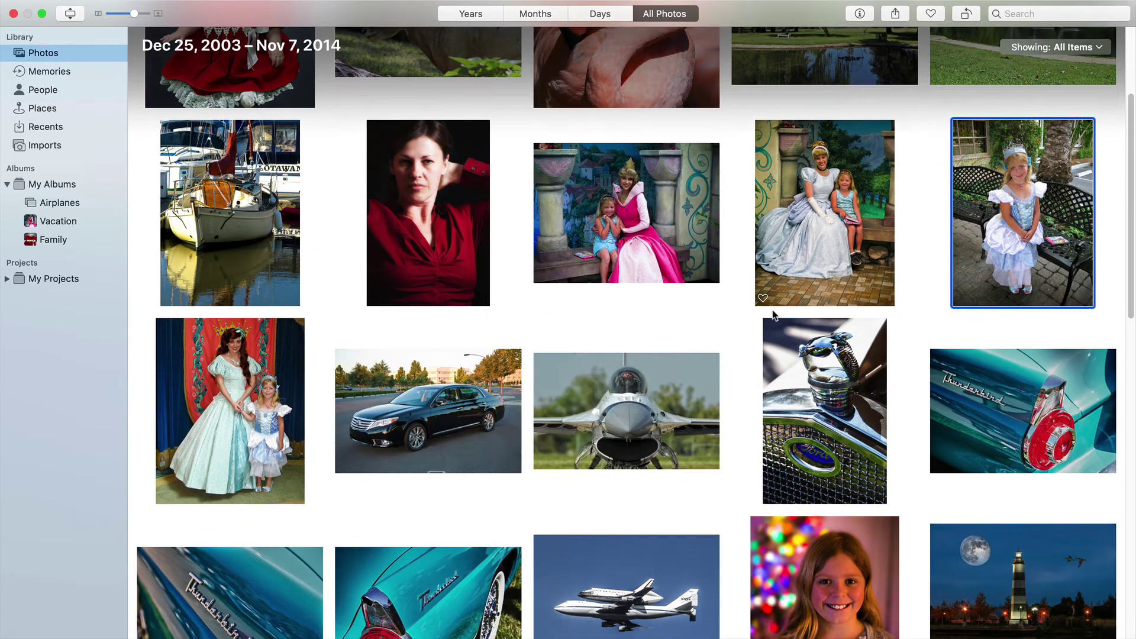
scroll(773, 312, "down", 15)
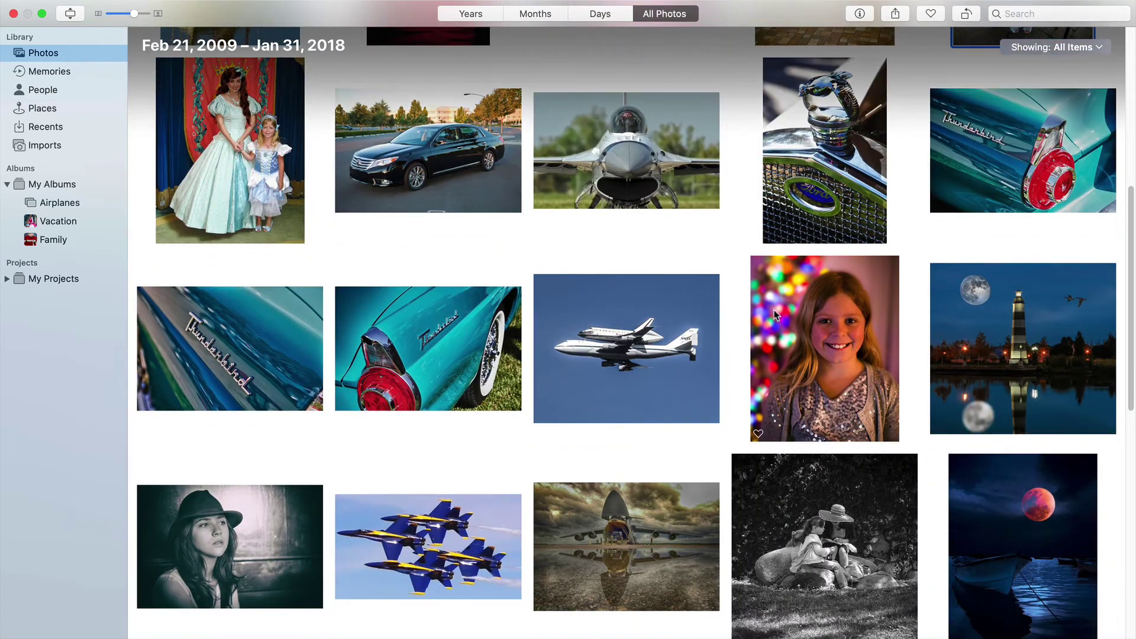
scroll(776, 314, "up", 8)
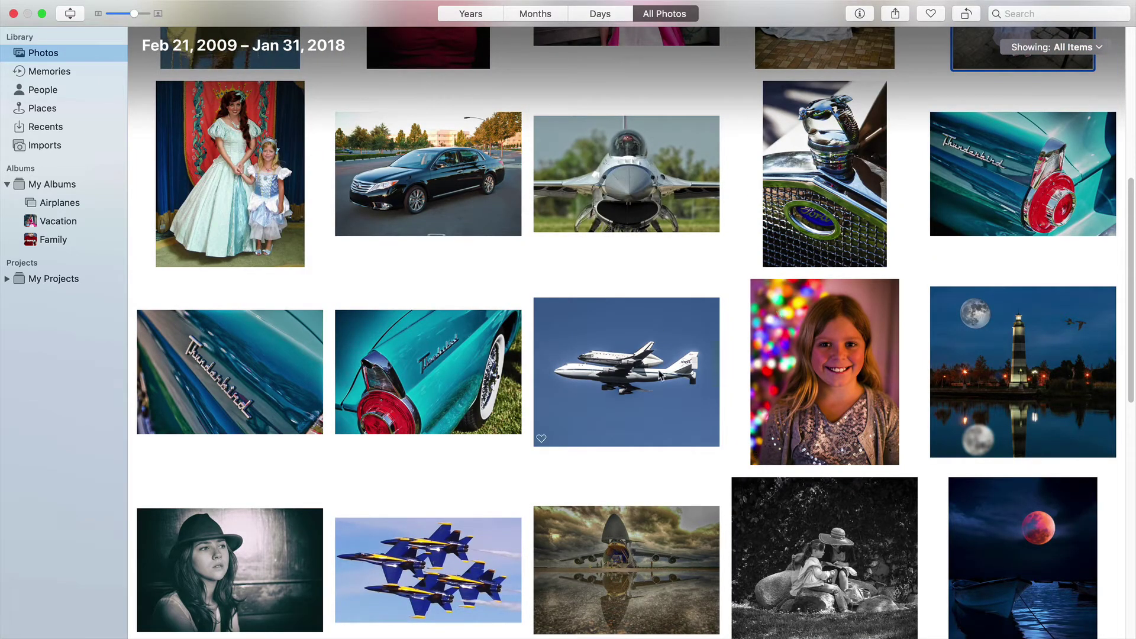
left_click(621, 343)
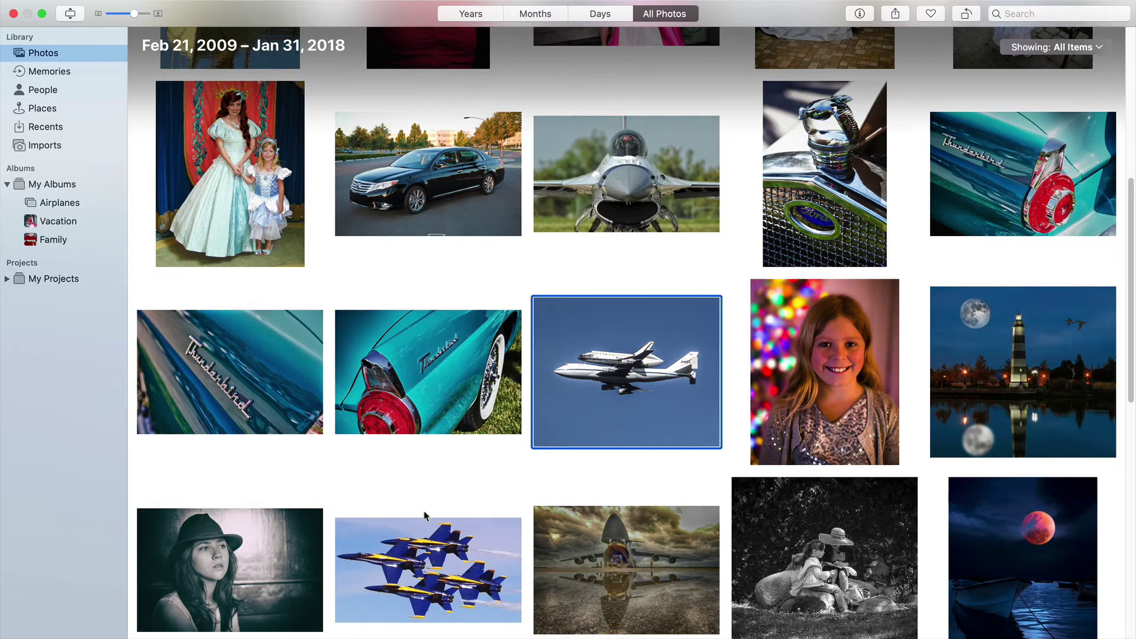
scroll(427, 519, "down", 2)
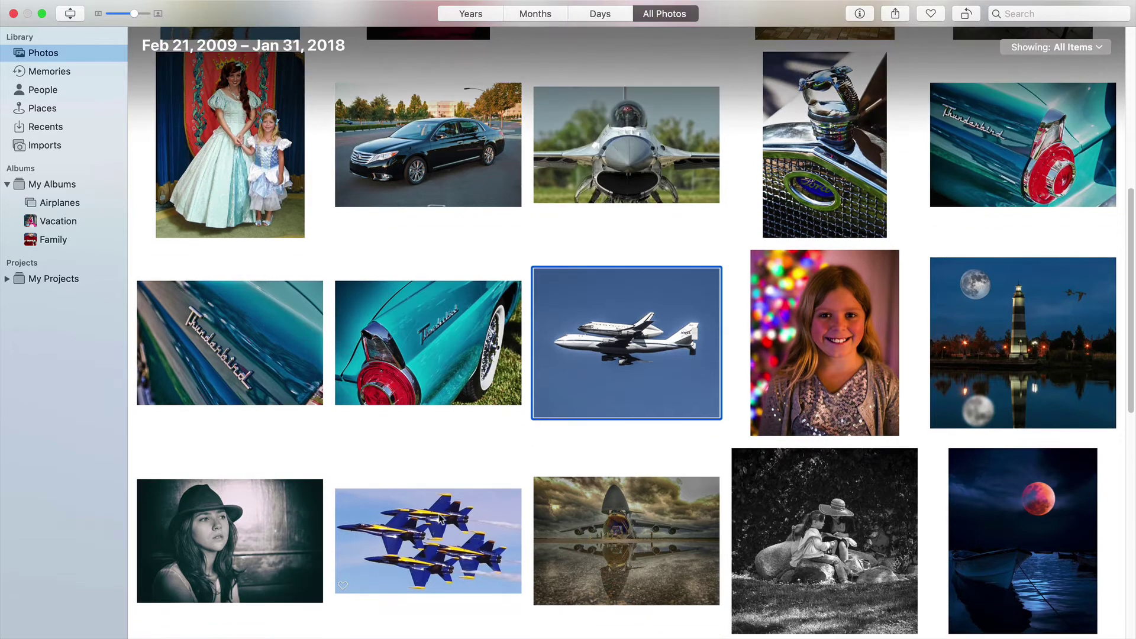
left_click(828, 294)
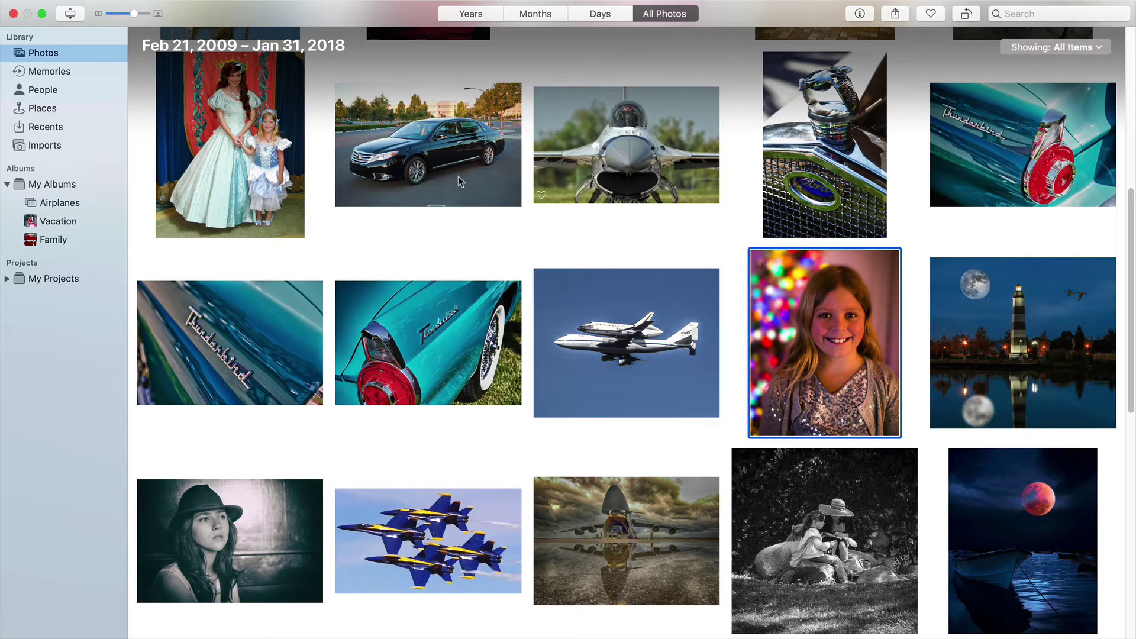
left_click(53, 240)
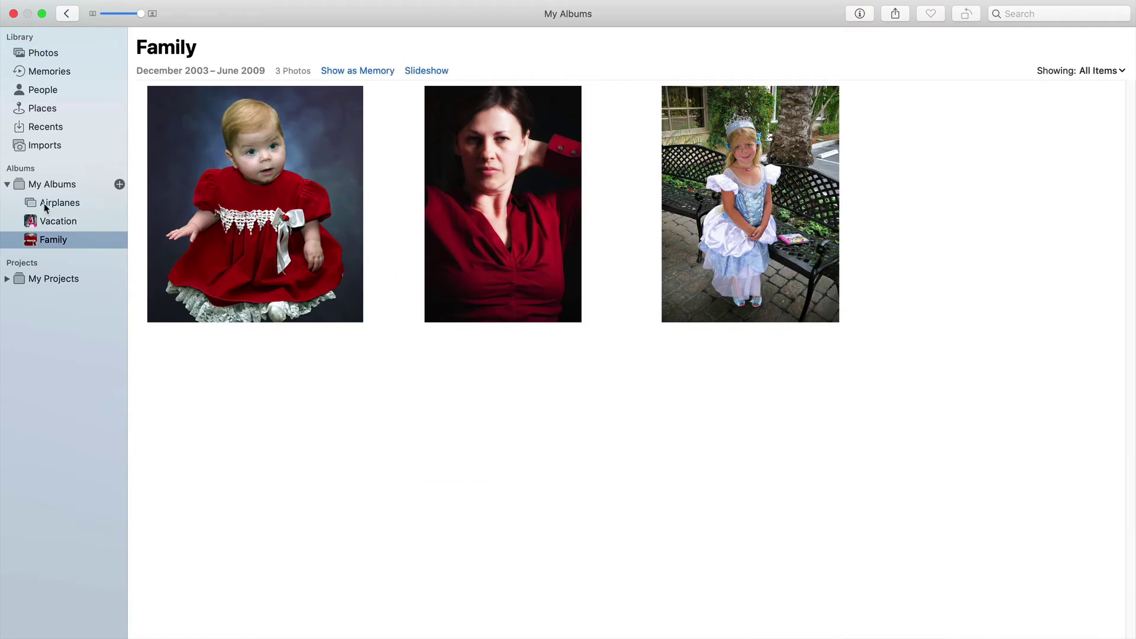
left_click(44, 55)
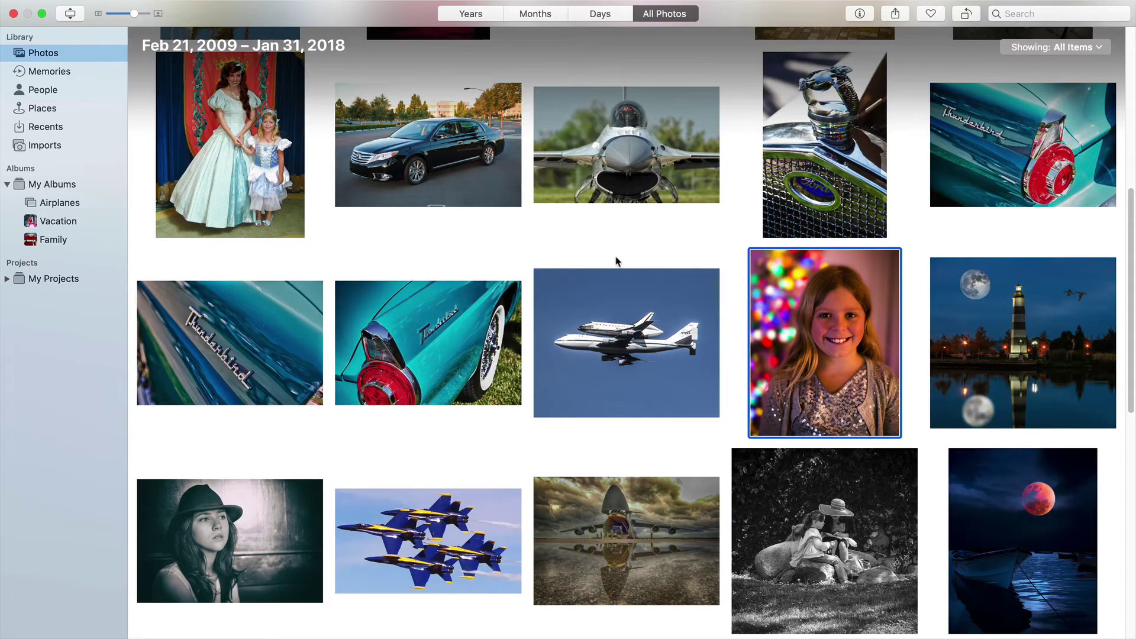
left_click_drag(790, 284, 43, 222)
left_click(51, 239)
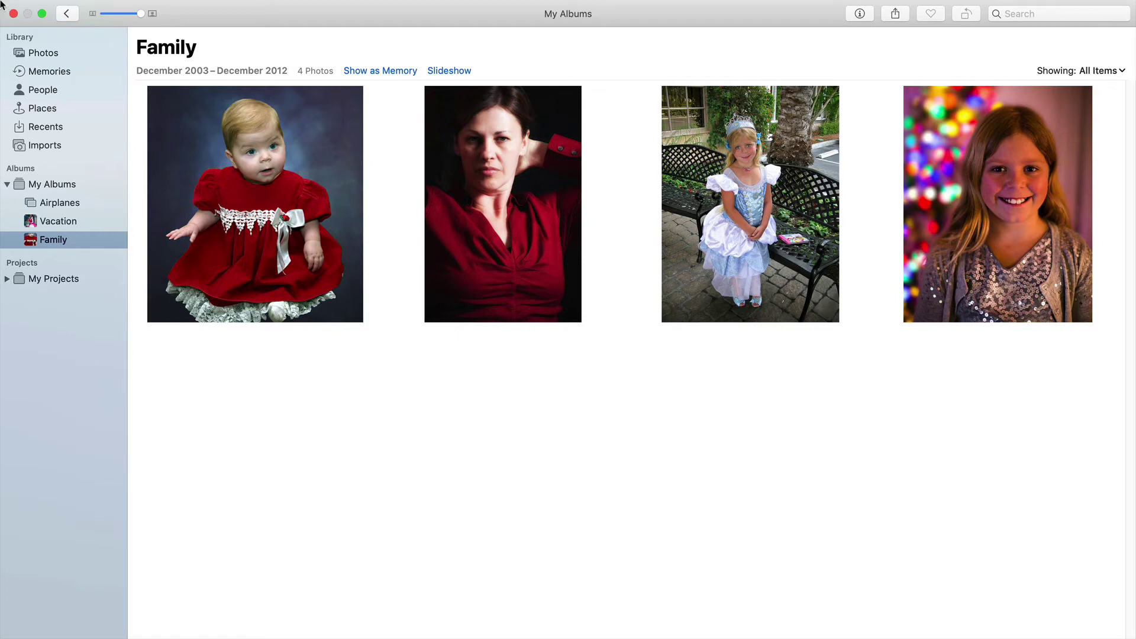
Step: Look through the full Photos library and the Vacation album, and return to the library
left_click(45, 53)
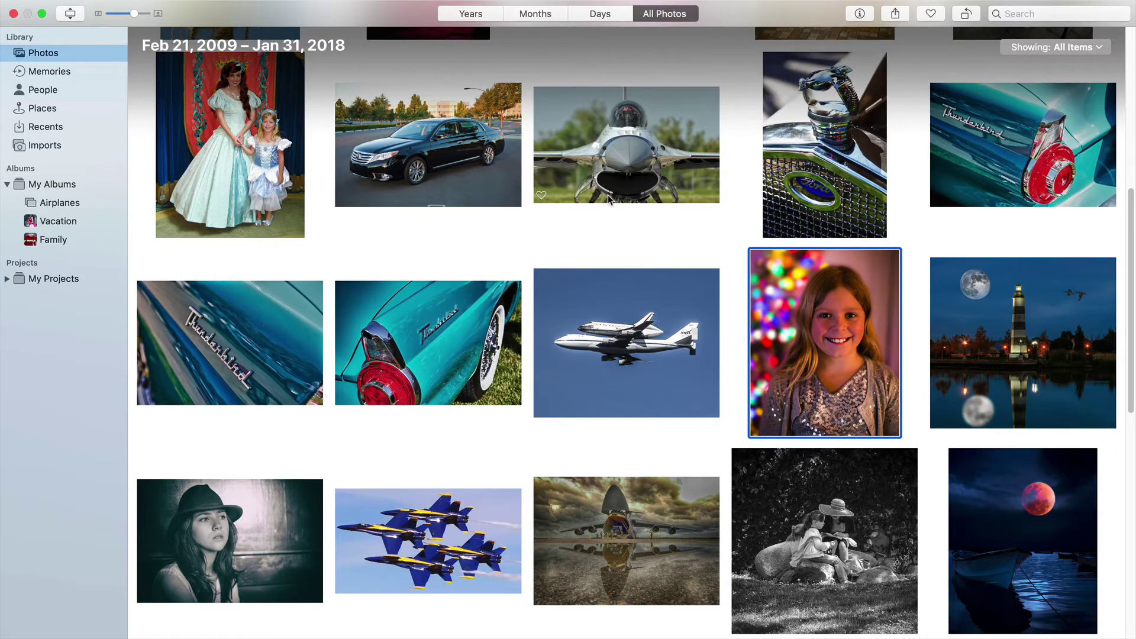
scroll(611, 201, "down", 10)
scroll(611, 276, "up", 15)
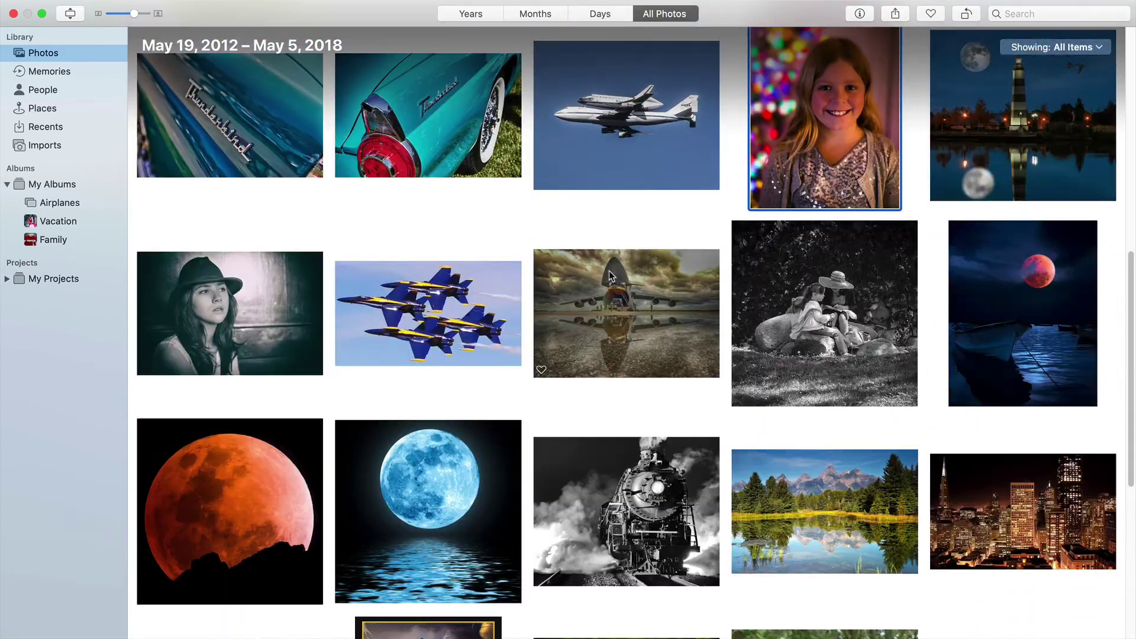
scroll(595, 232, "up", 3)
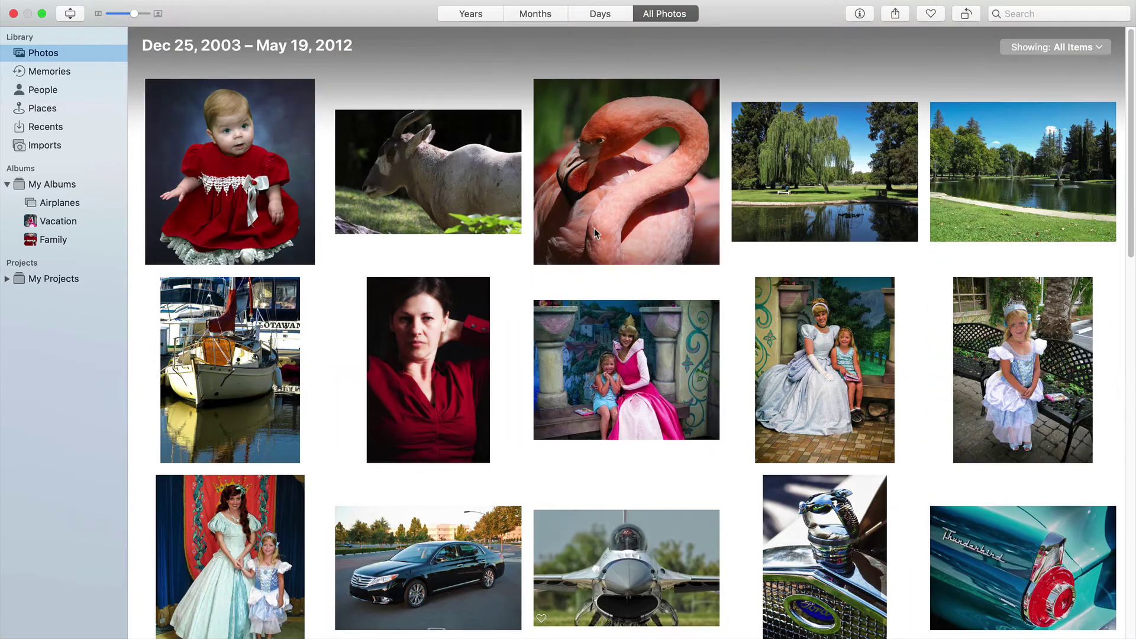
left_click(61, 225)
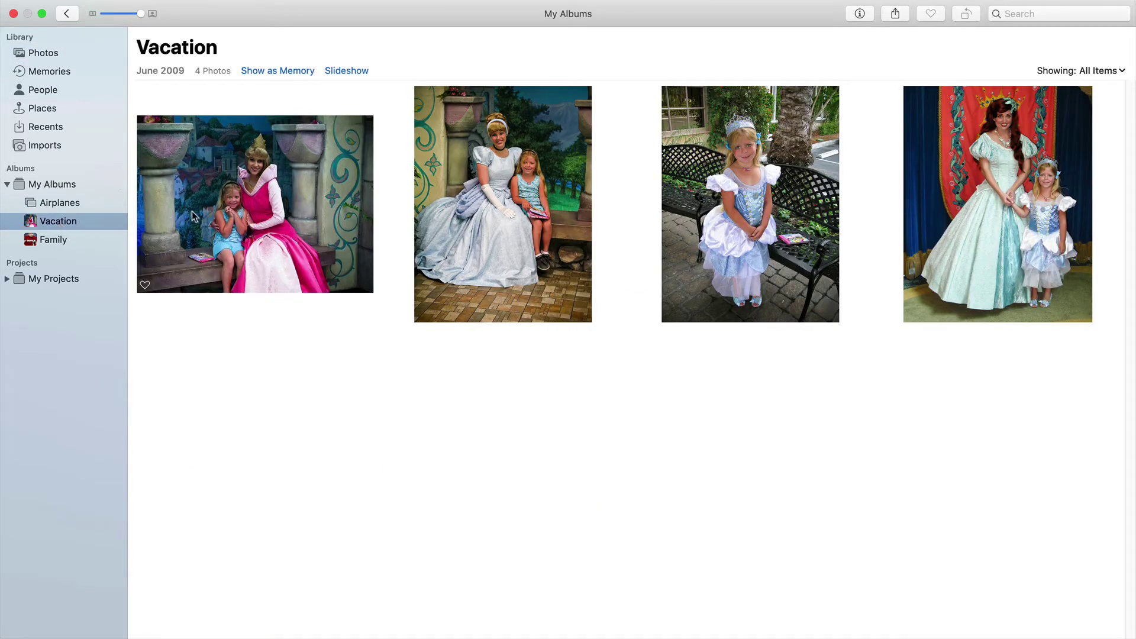
left_click(46, 53)
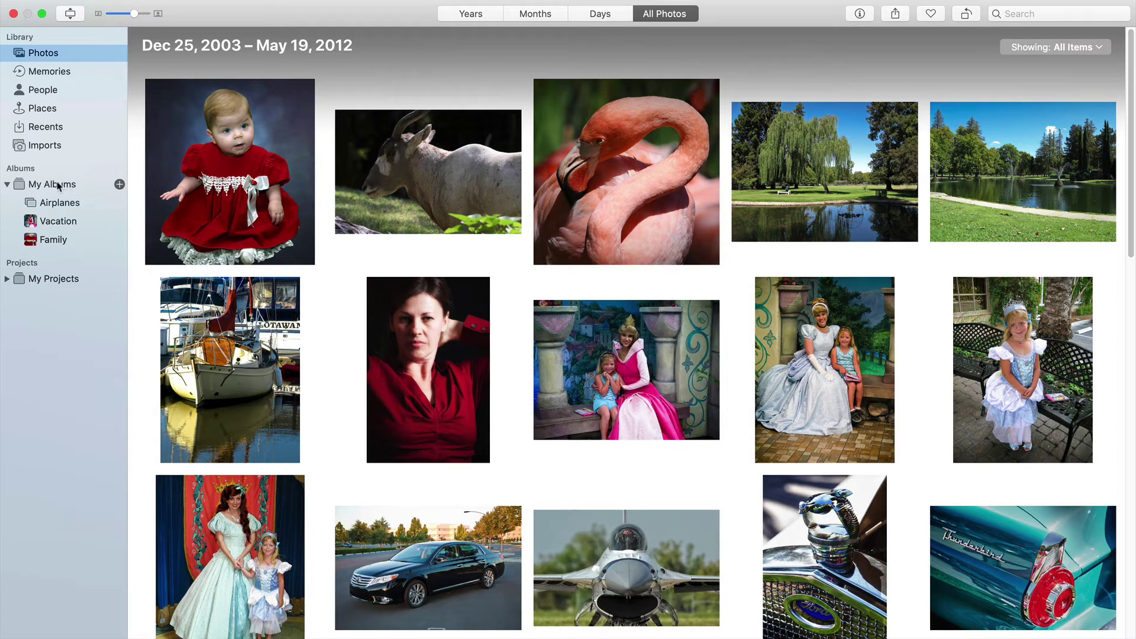
Step: Create a smart album named Unorganazed with the condition Album is not Any
left_click(119, 184)
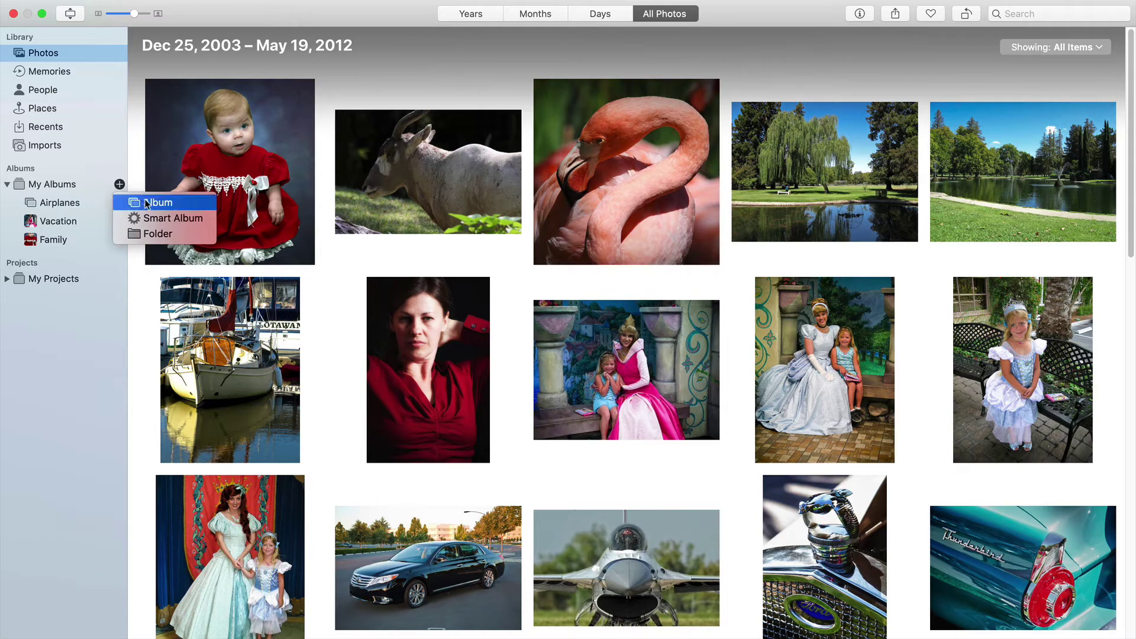
left_click(186, 225)
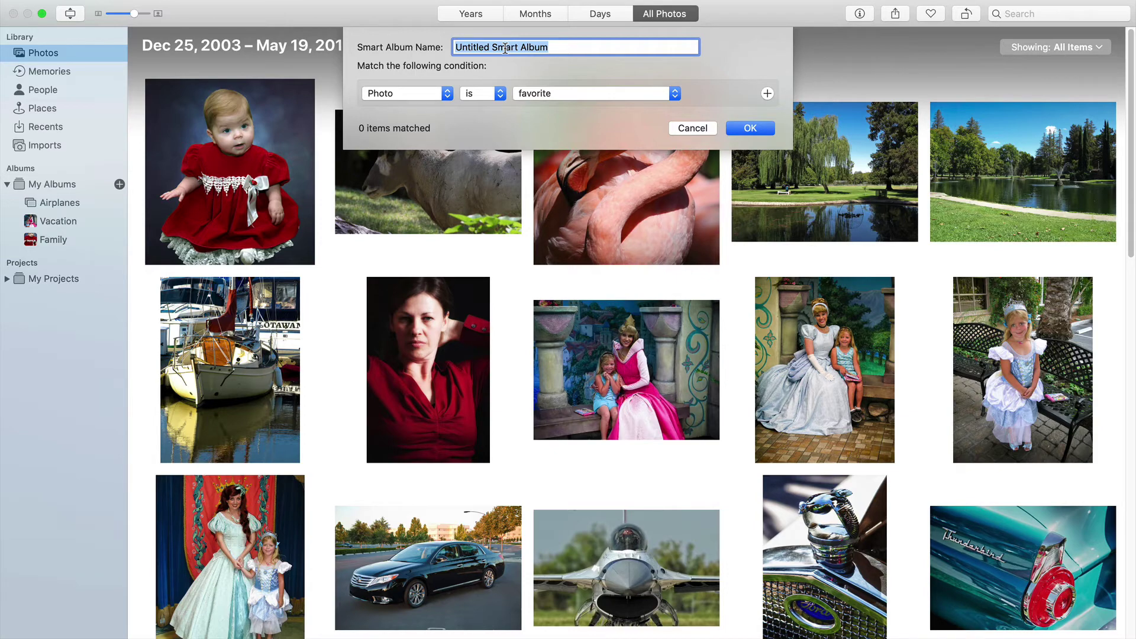
type("Unorganazed")
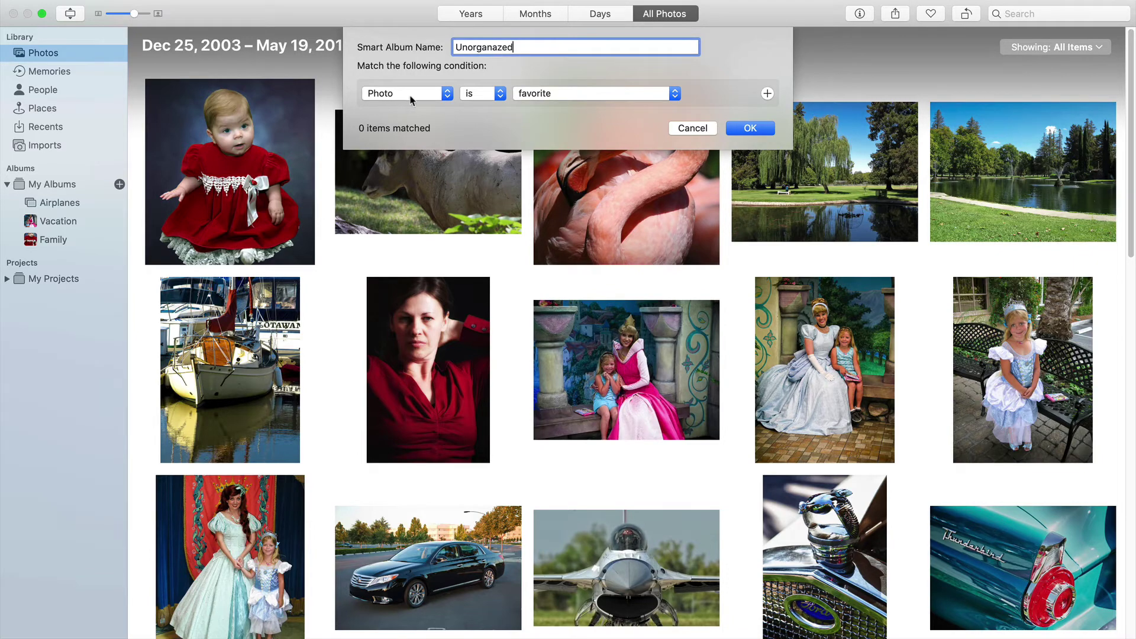
left_click(442, 98)
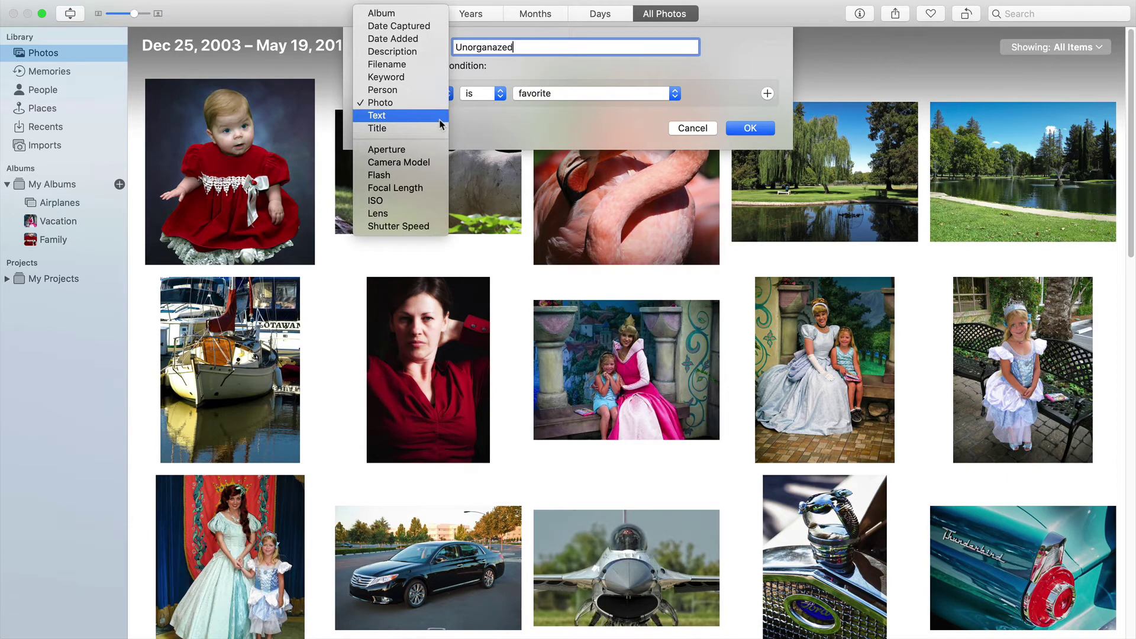
left_click(435, 13)
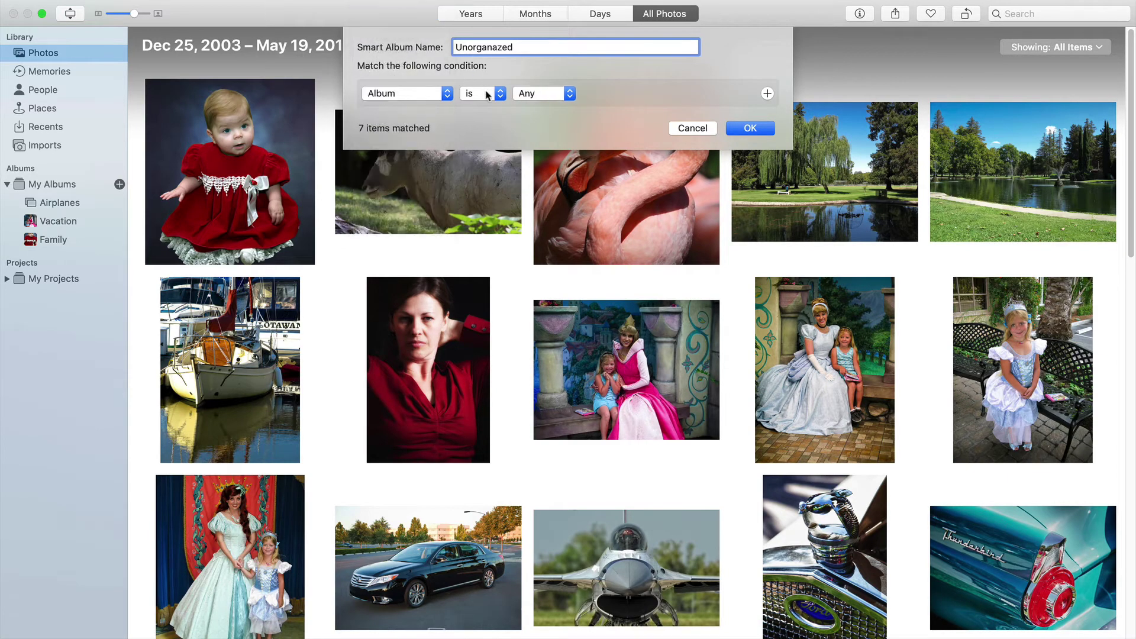
left_click(486, 95)
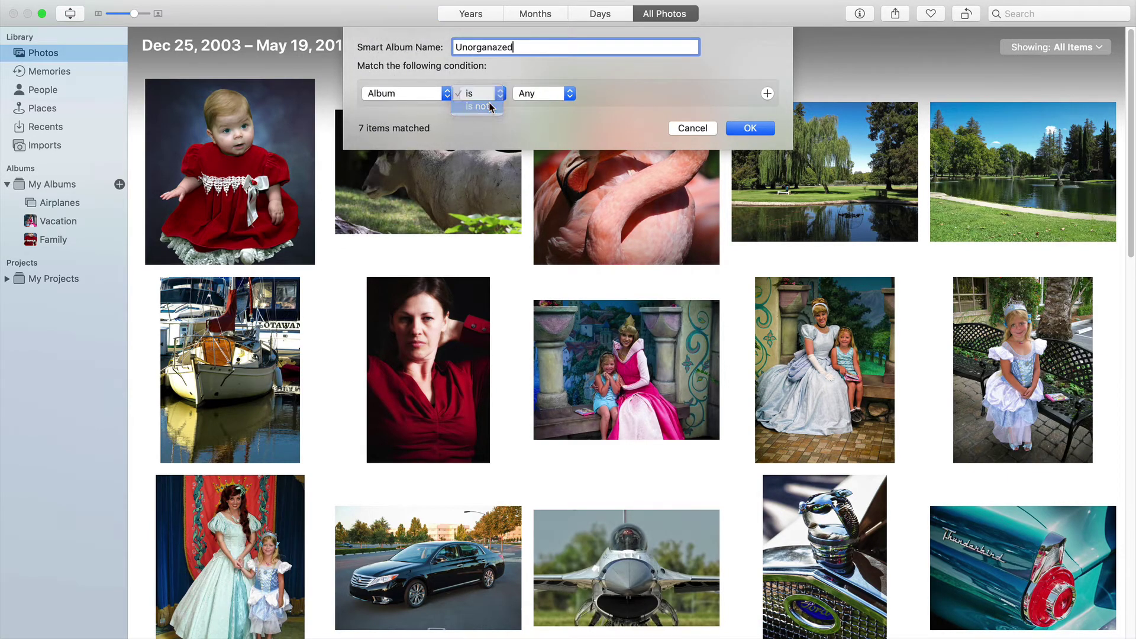
left_click(490, 107)
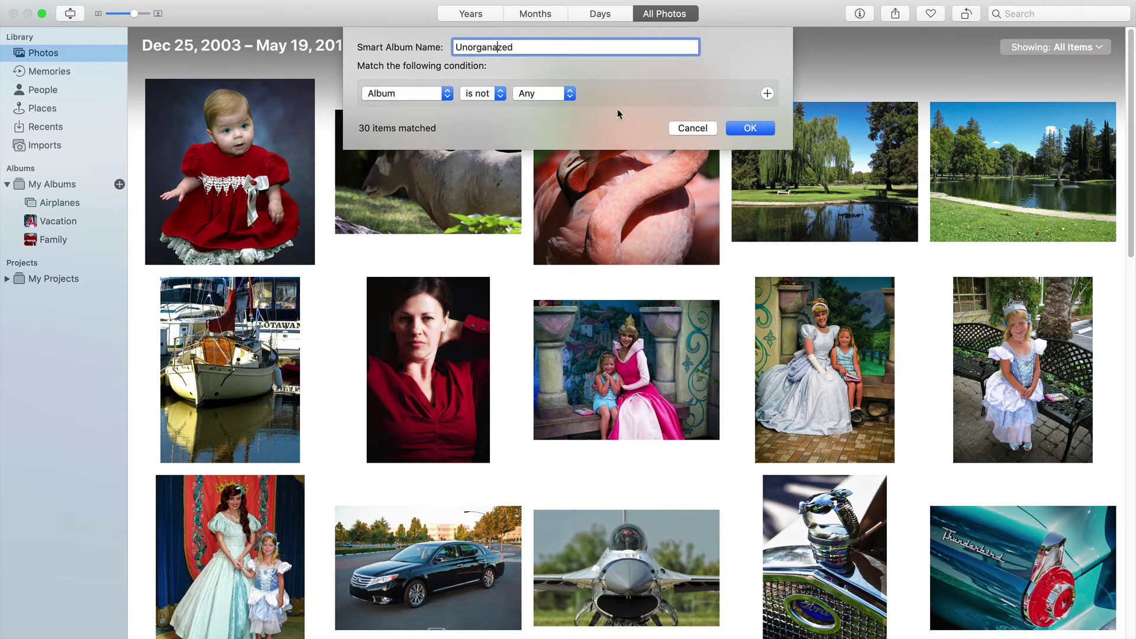
left_click(749, 129)
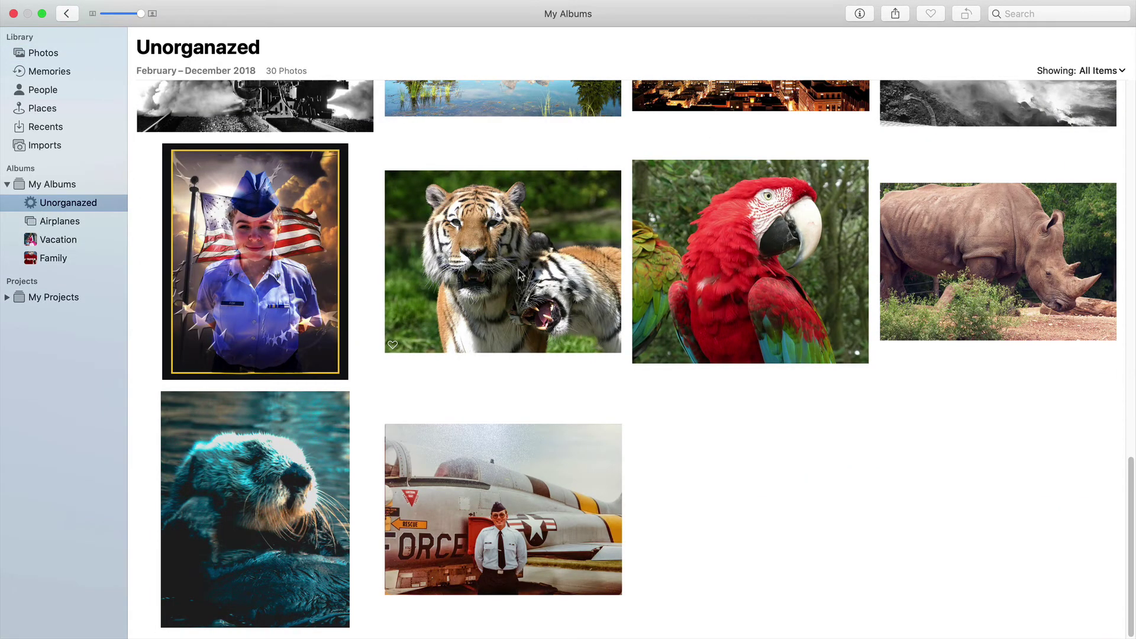
Step: Compare the contents of the Unorganazed smart album with the full Photos library
scroll(532, 266, "up", 10)
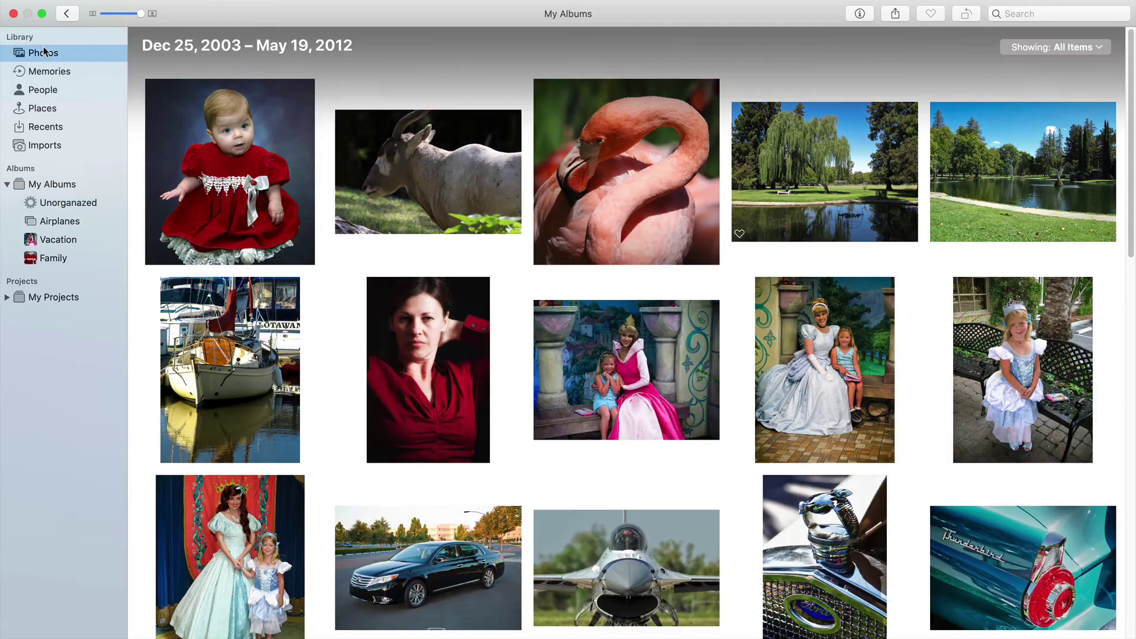
left_click(44, 52)
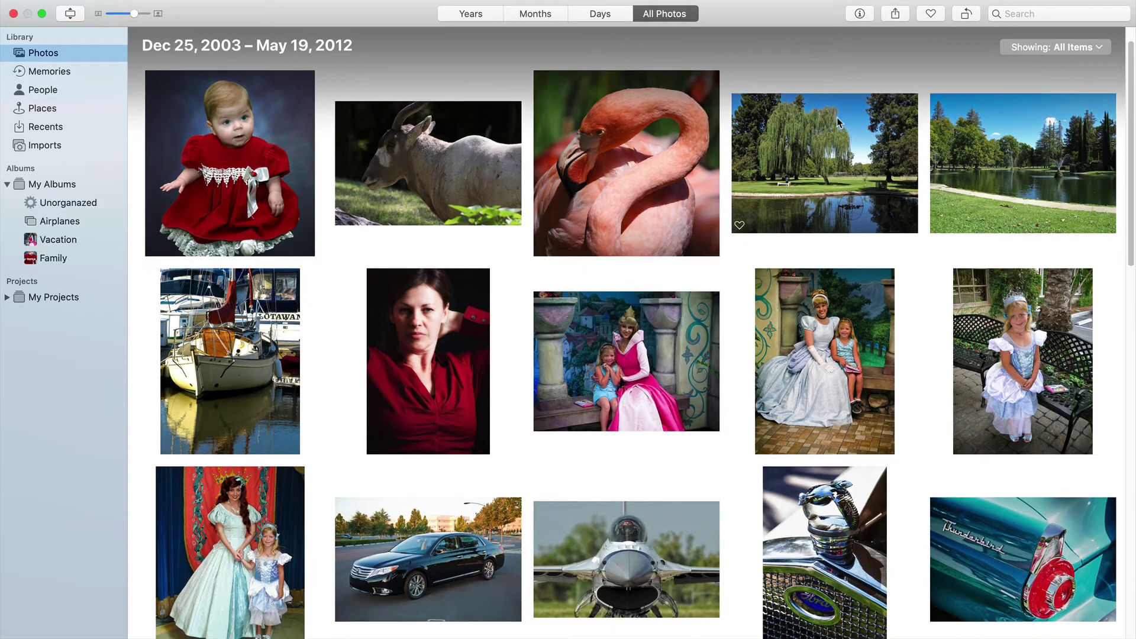
scroll(846, 129, "down", 20)
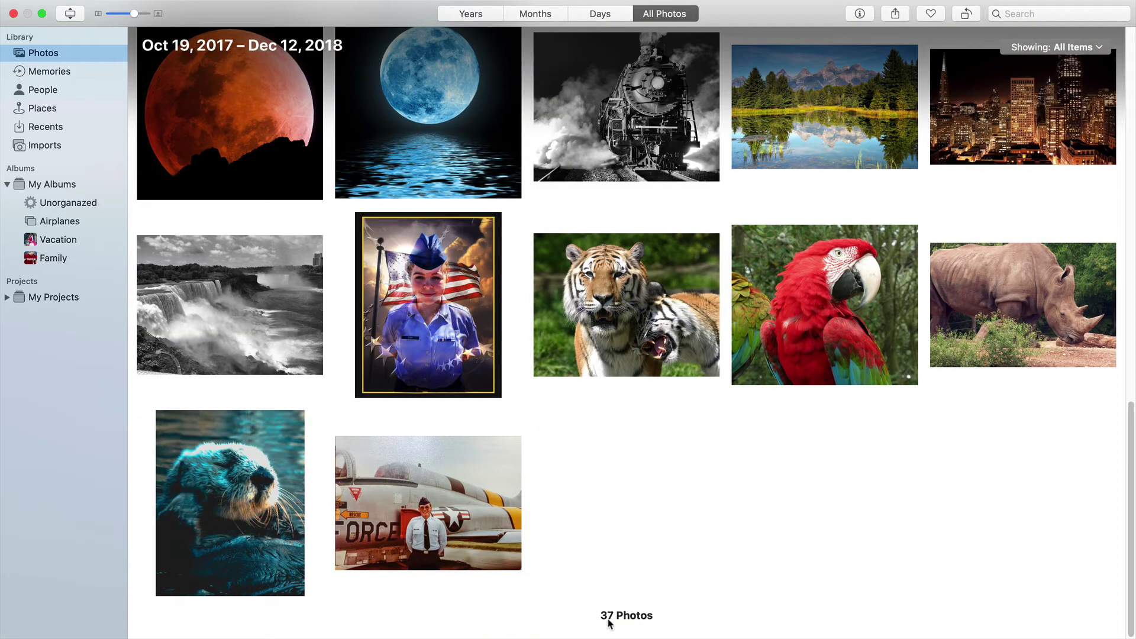
left_click(64, 204)
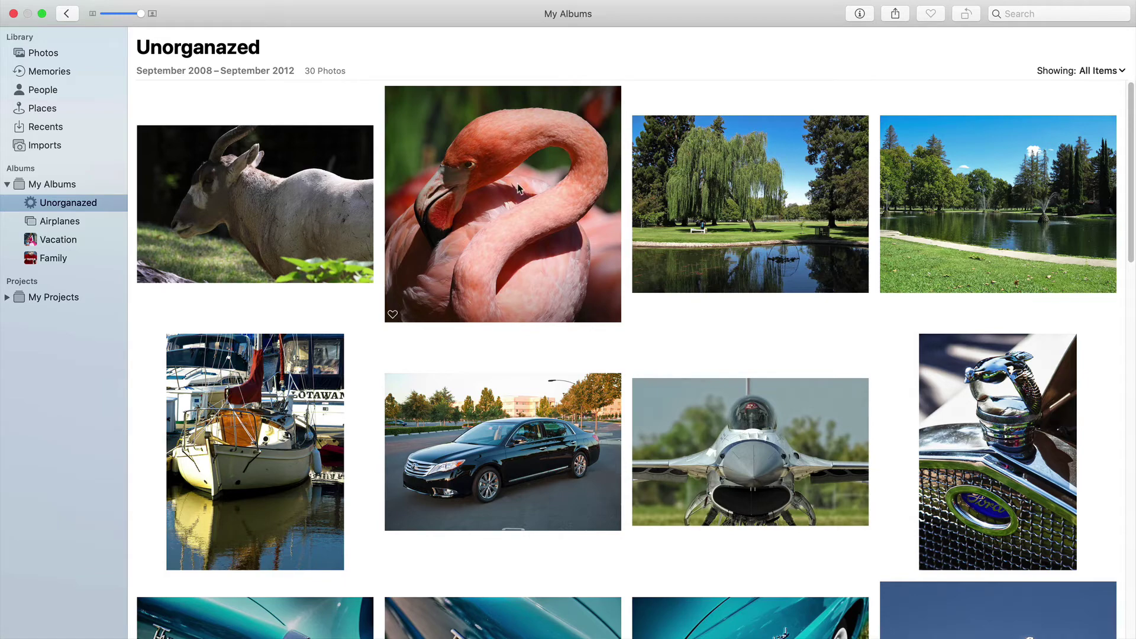
scroll(698, 287, "down", 5)
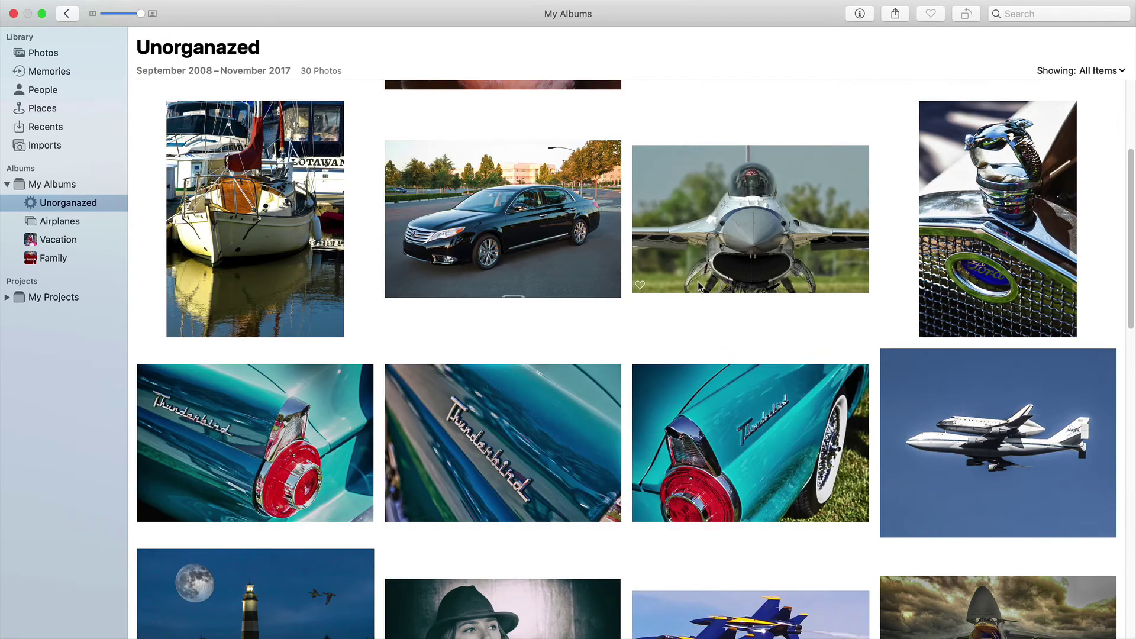
scroll(699, 286, "down", 15)
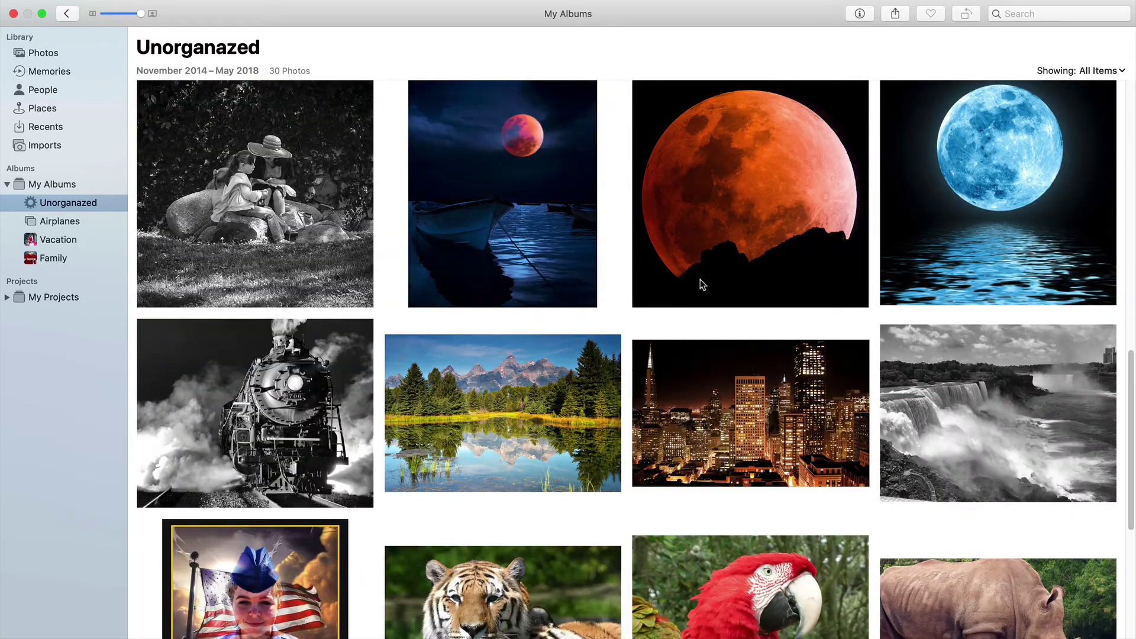
scroll(700, 279, "down", 5)
Step: Add the front-view fighter jet photo from the Unorganazed smart album to the Airplanes album
scroll(702, 278, "up", 19)
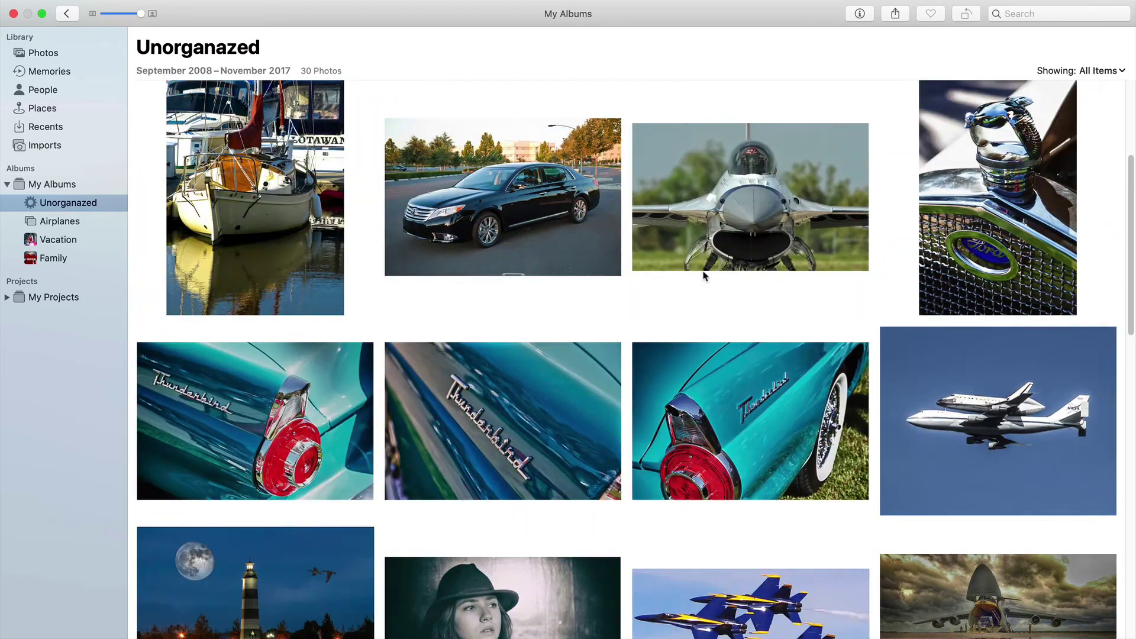
scroll(704, 275, "up", 5)
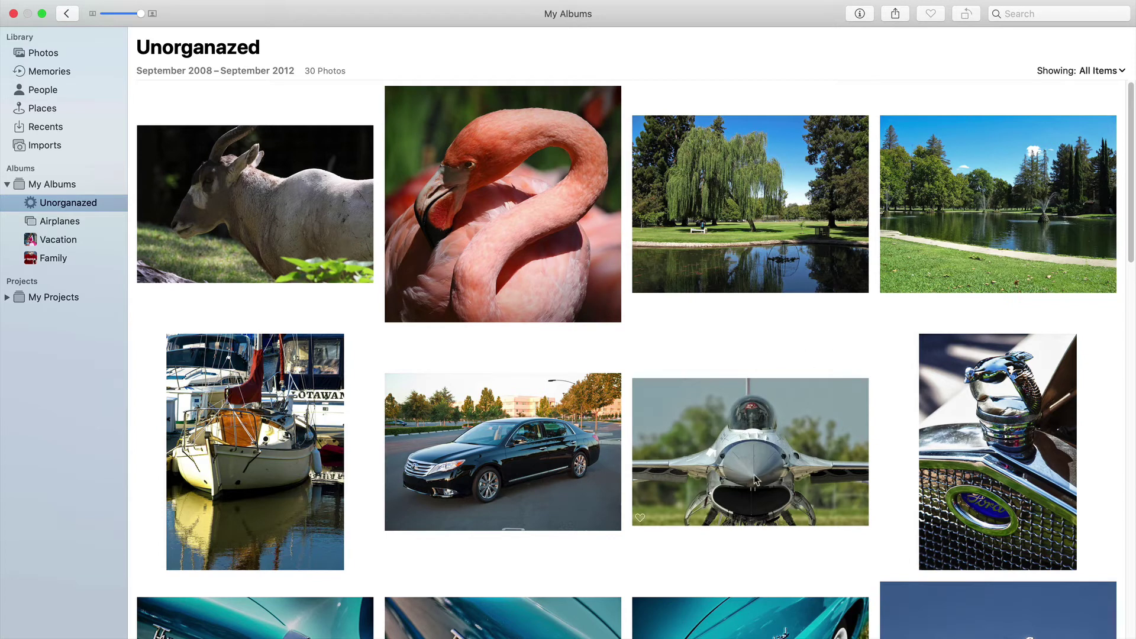
left_click(753, 428)
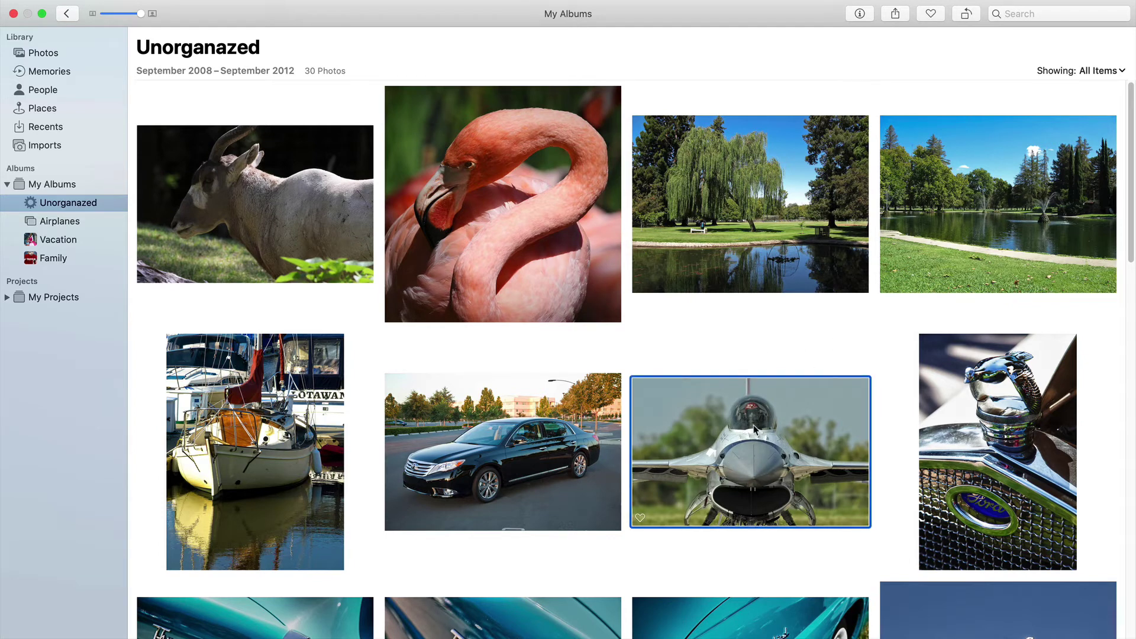
left_click_drag(754, 429, 108, 226)
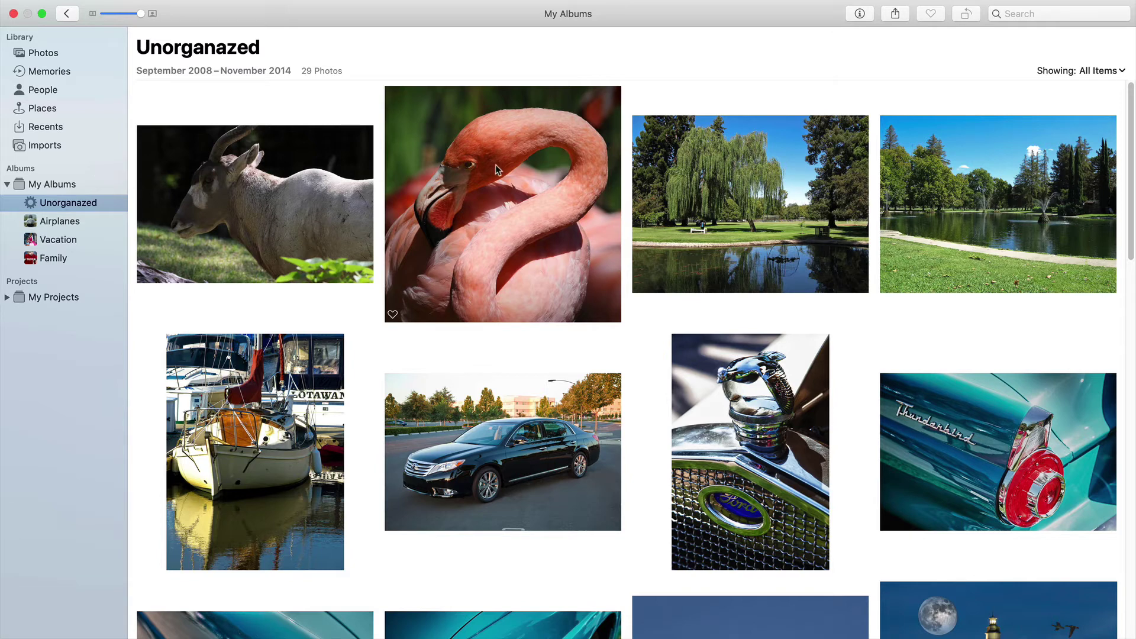
Step: Create a new album named Animals and return to the full Photos library
mouse_move(103, 185)
left_click(119, 185)
left_click(145, 203)
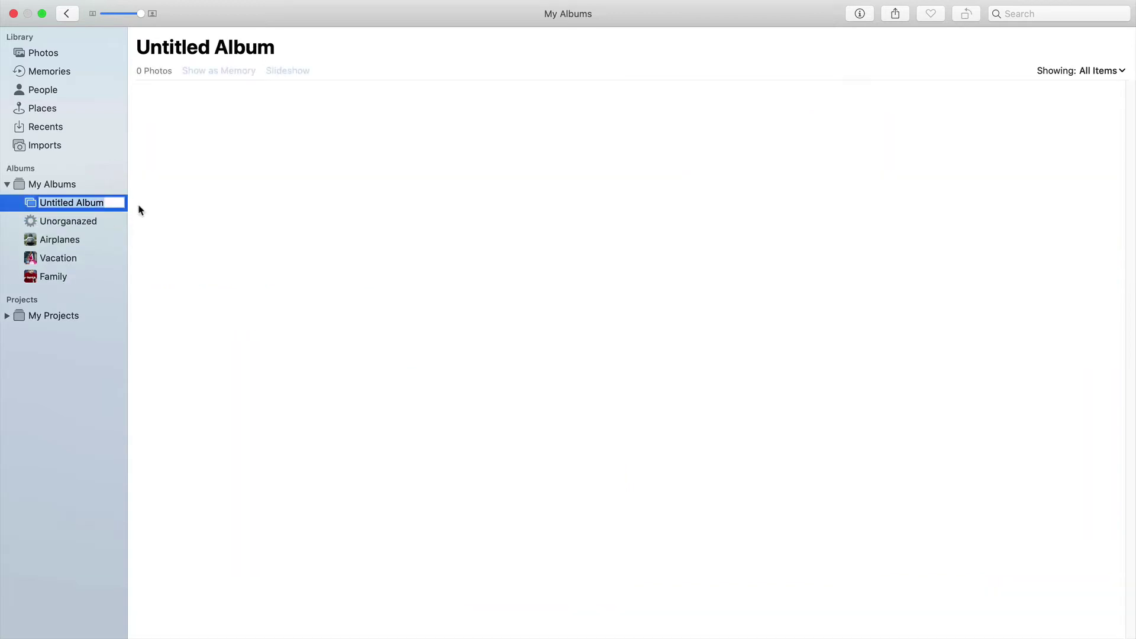
type("Animals")
key("Return")
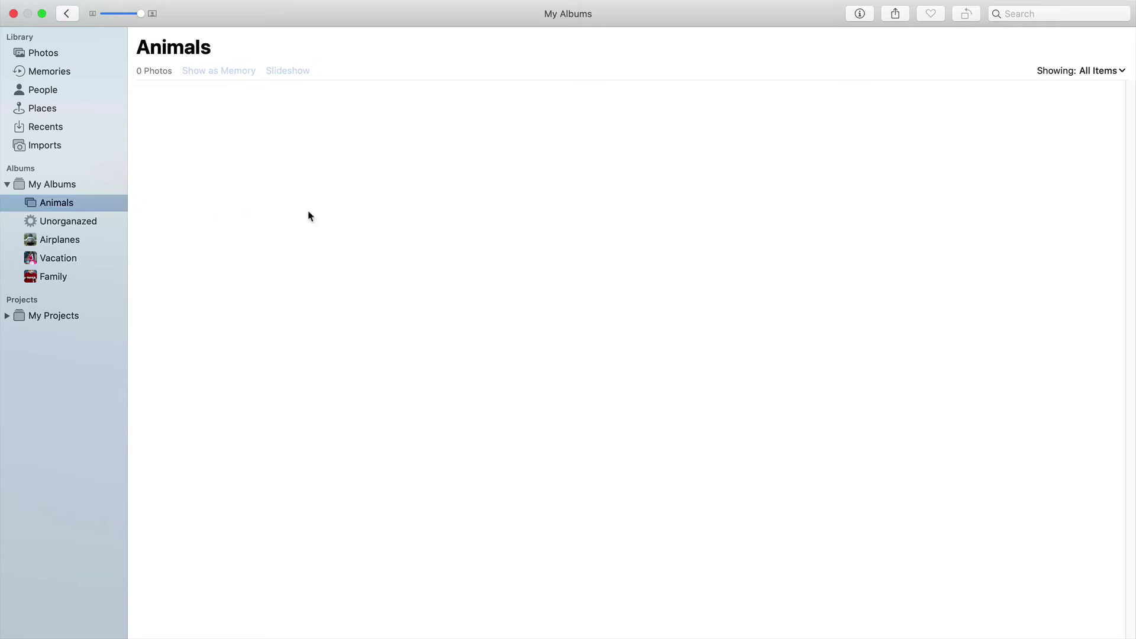
left_click(45, 54)
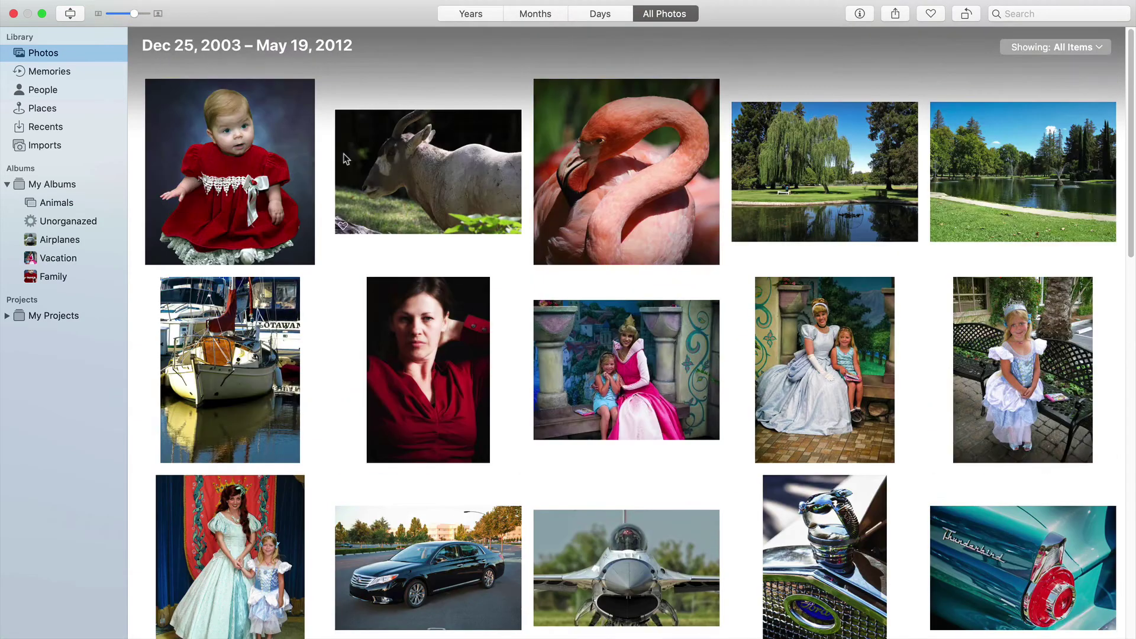
Step: Add the horned animal, flamingo, tiger, parrot, rhino and otter photos from the full library to the Animals album, and open that album
left_click(413, 150)
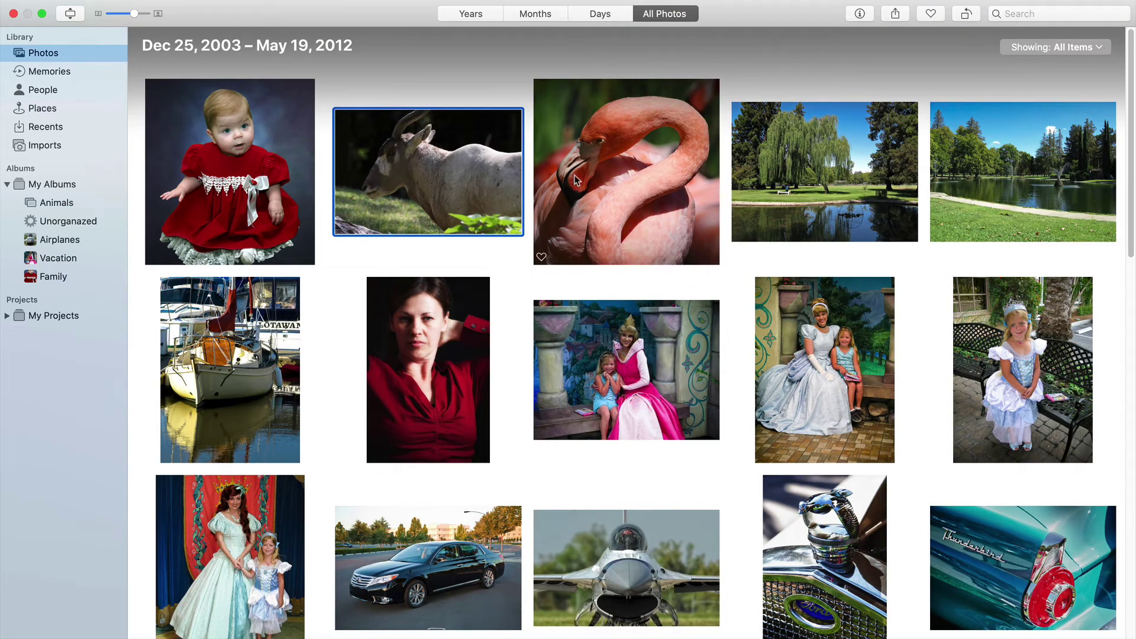
left_click(615, 172, "super")
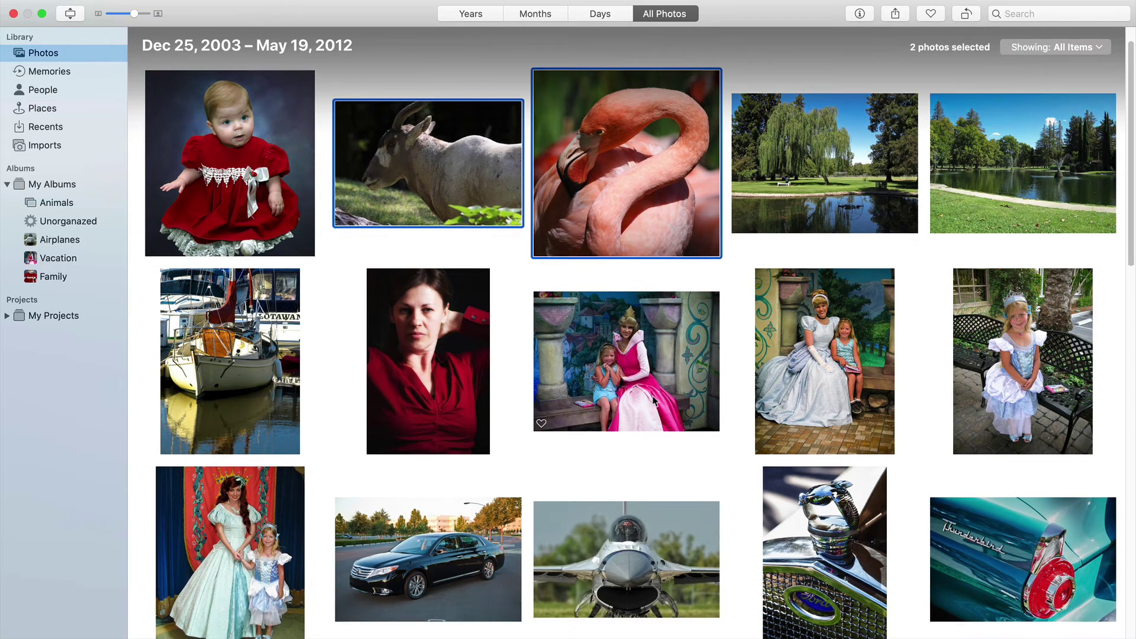
scroll(655, 398, "down", 10)
scroll(653, 401, "down", 8)
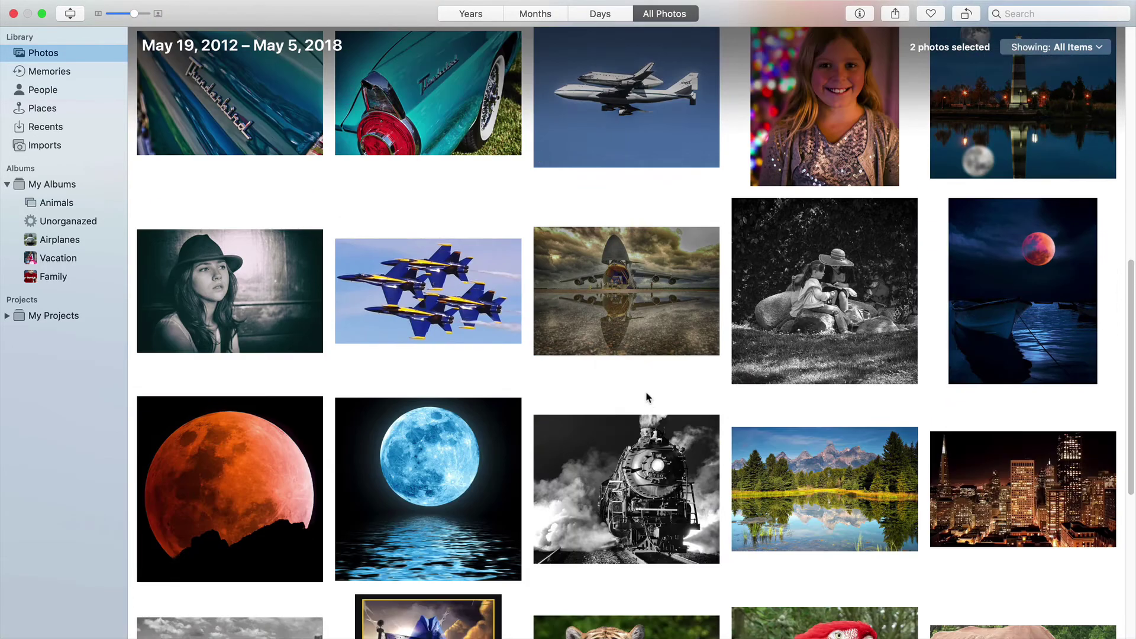
scroll(649, 342, "down", 1)
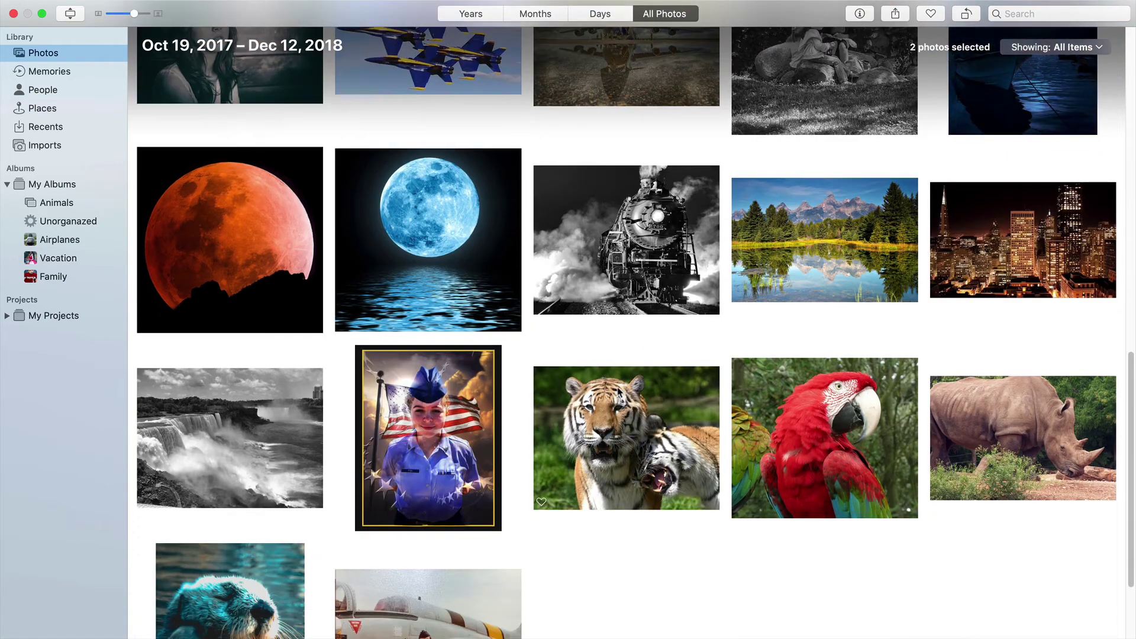
left_click(610, 417, "super")
left_click(798, 436, "super")
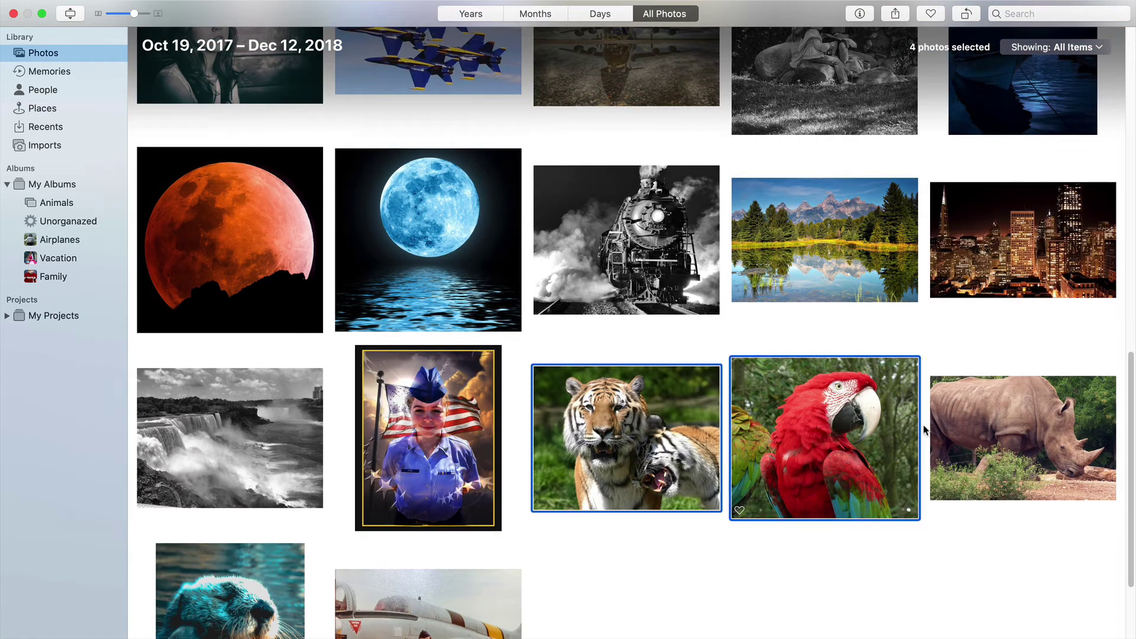
left_click(1025, 434, "super")
left_click(246, 594, "super")
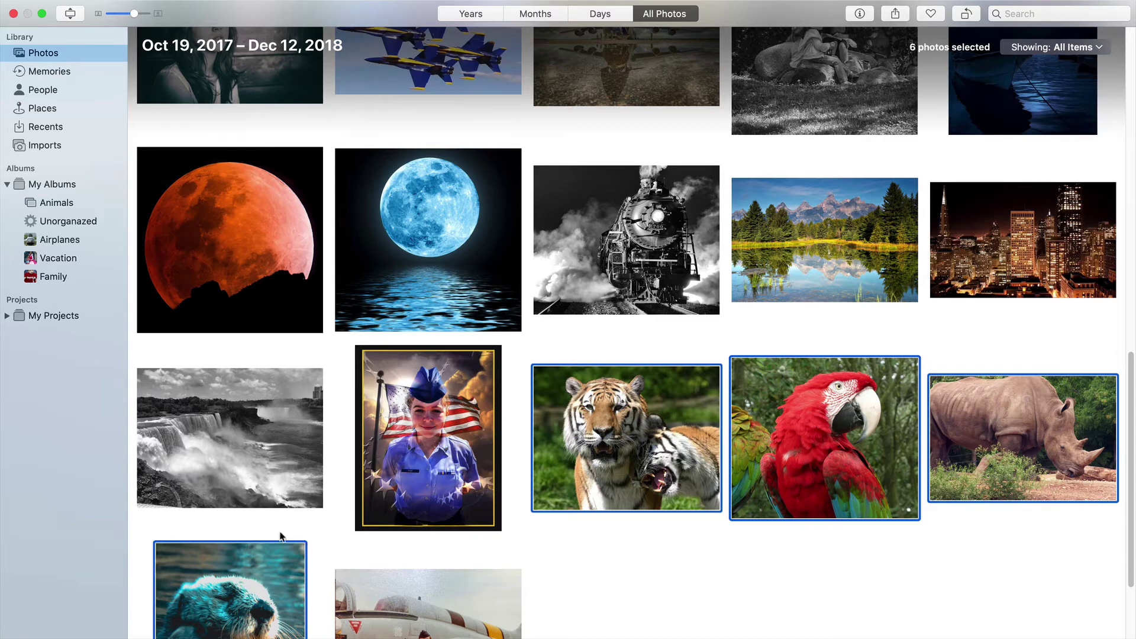
left_click_drag(637, 440, 46, 203)
left_click_drag(631, 430, 68, 201)
scroll(675, 438, "up", 15)
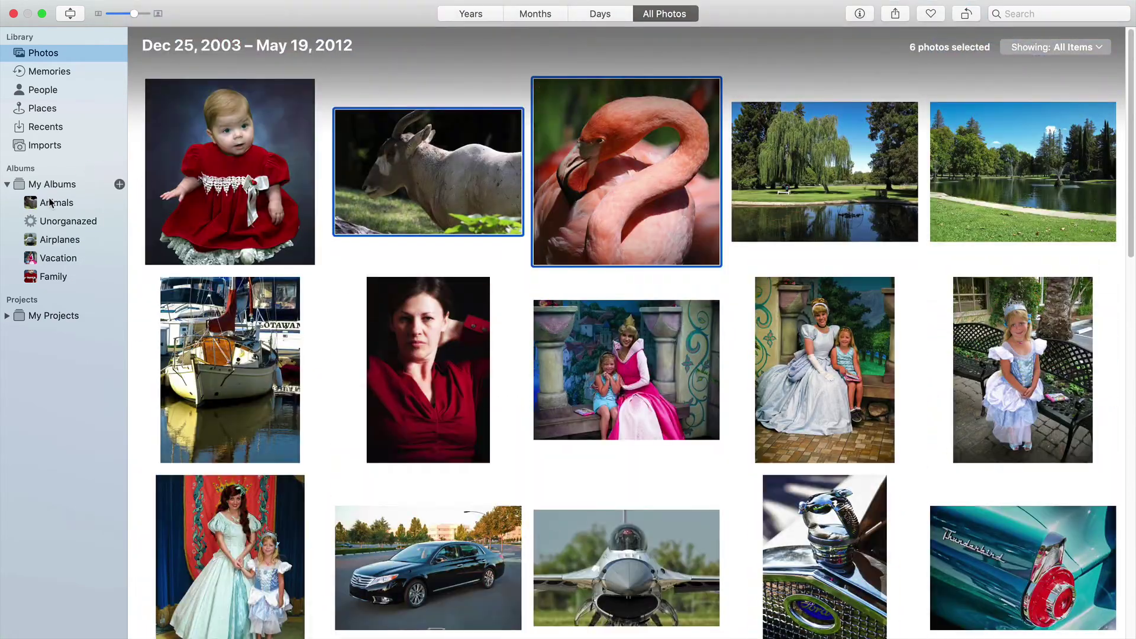
left_click(54, 203)
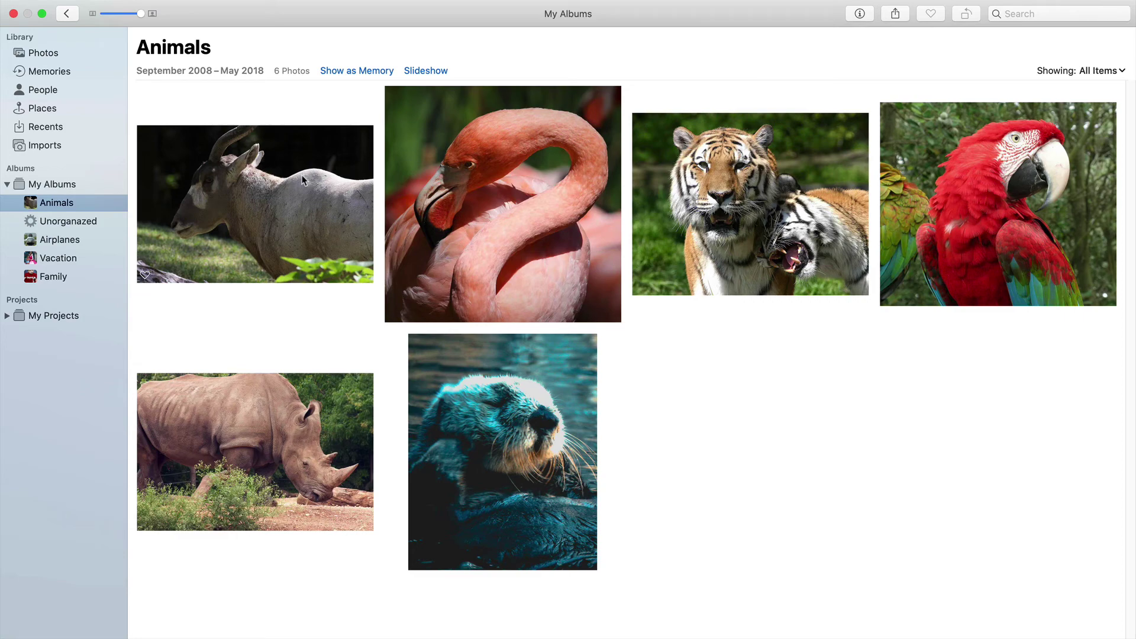
Step: Add the photo of the uniformed man beside the Air Force jet from the Unorganazed smart album to the Airplanes album
left_click(54, 217)
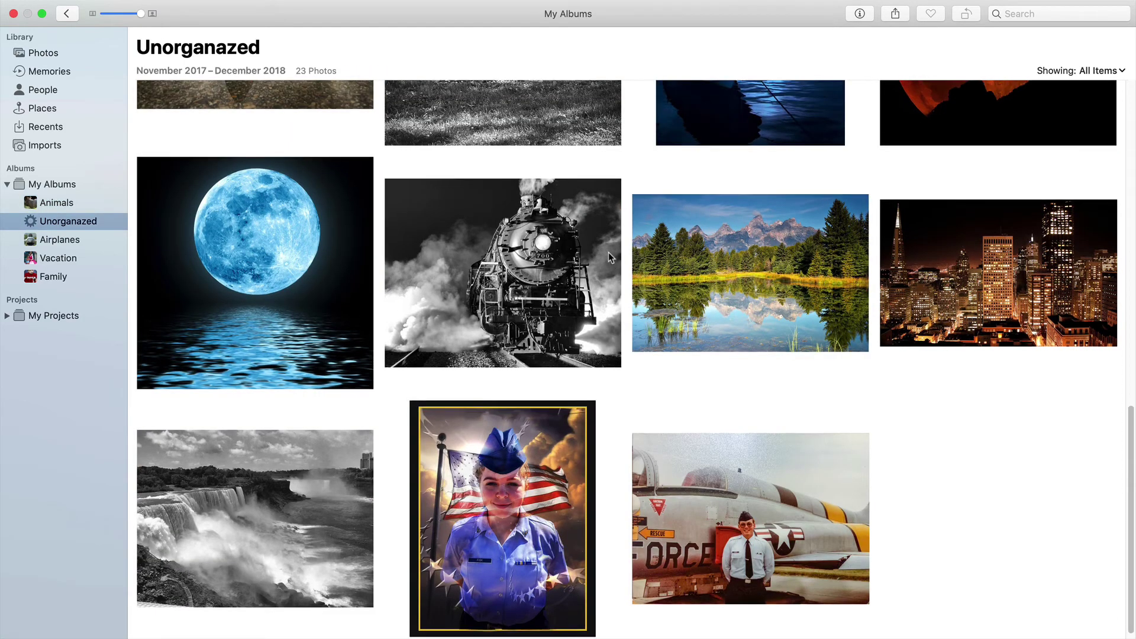
scroll(608, 252, "up", 20)
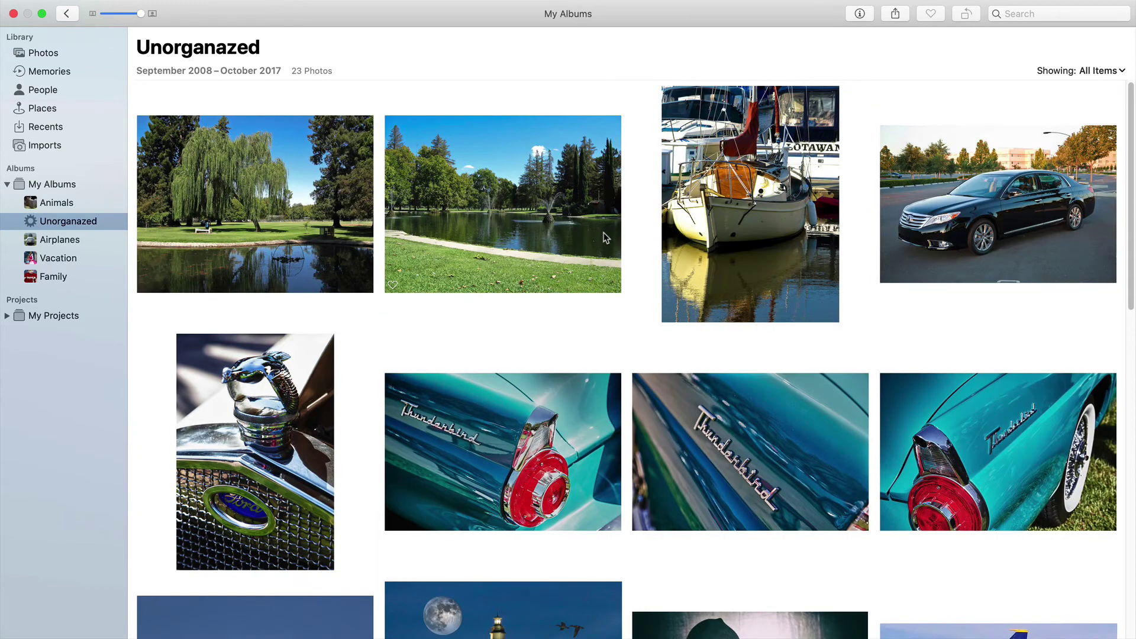
scroll(604, 237, "down", 20)
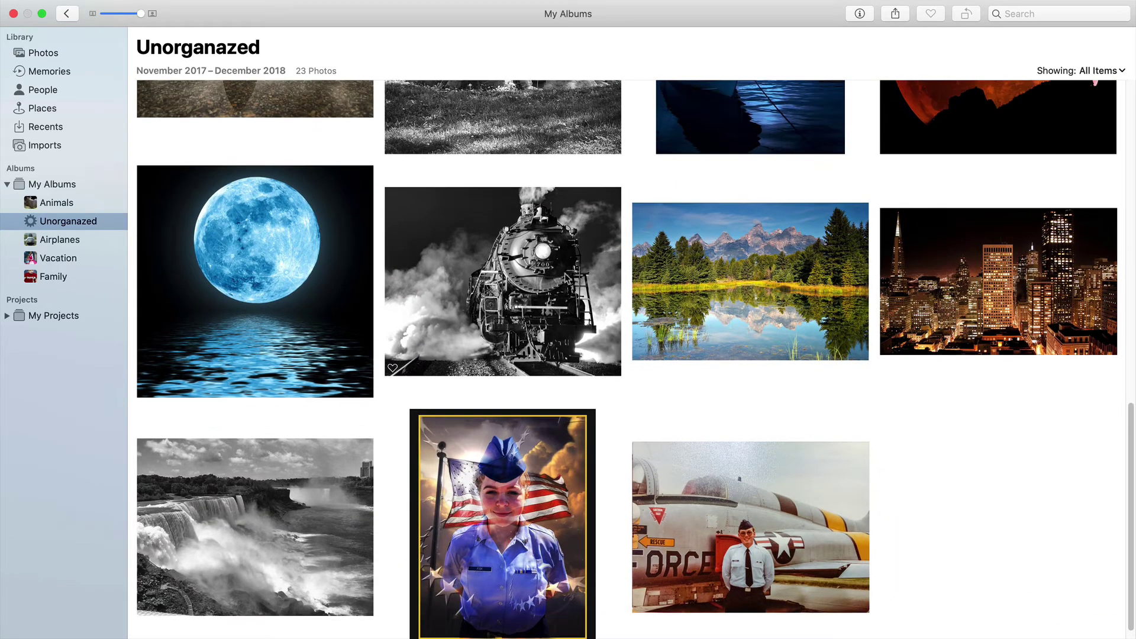
scroll(493, 527, "down", 2)
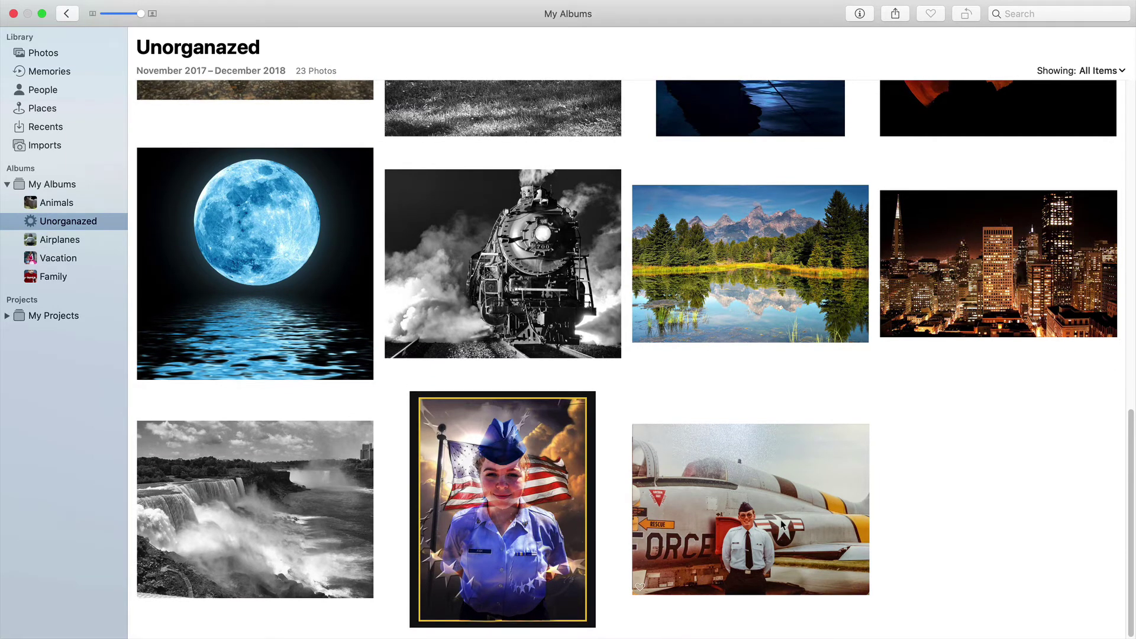
left_click_drag(756, 498, 59, 239)
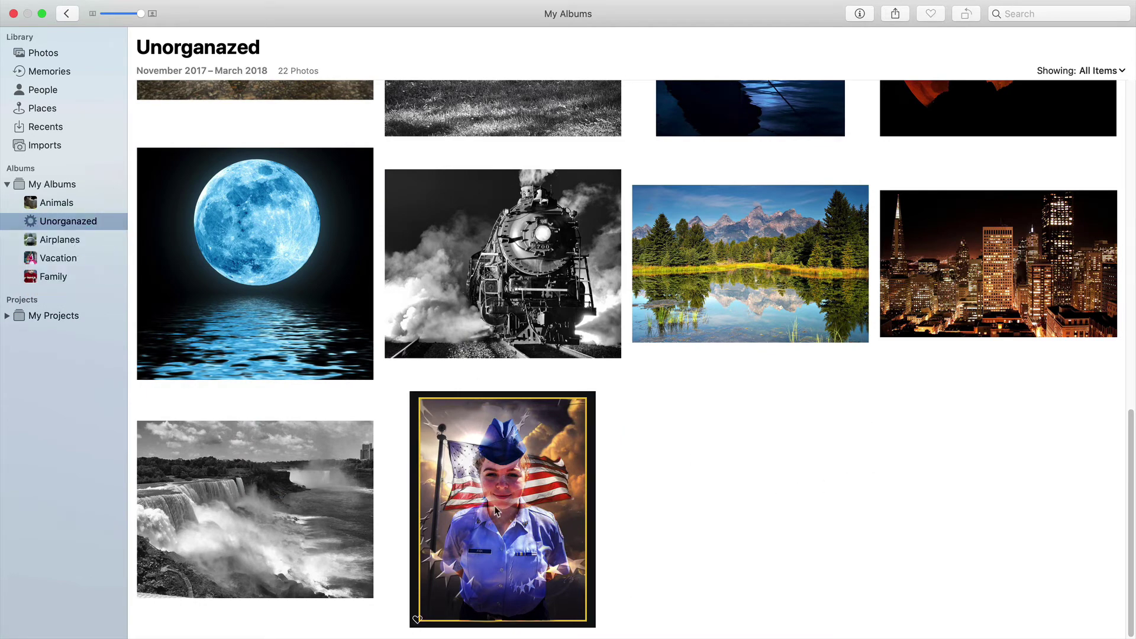
Step: Add the uniformed portrait with the American flag from the Unorganazed smart album to the Family album
left_click_drag(494, 510, 69, 314)
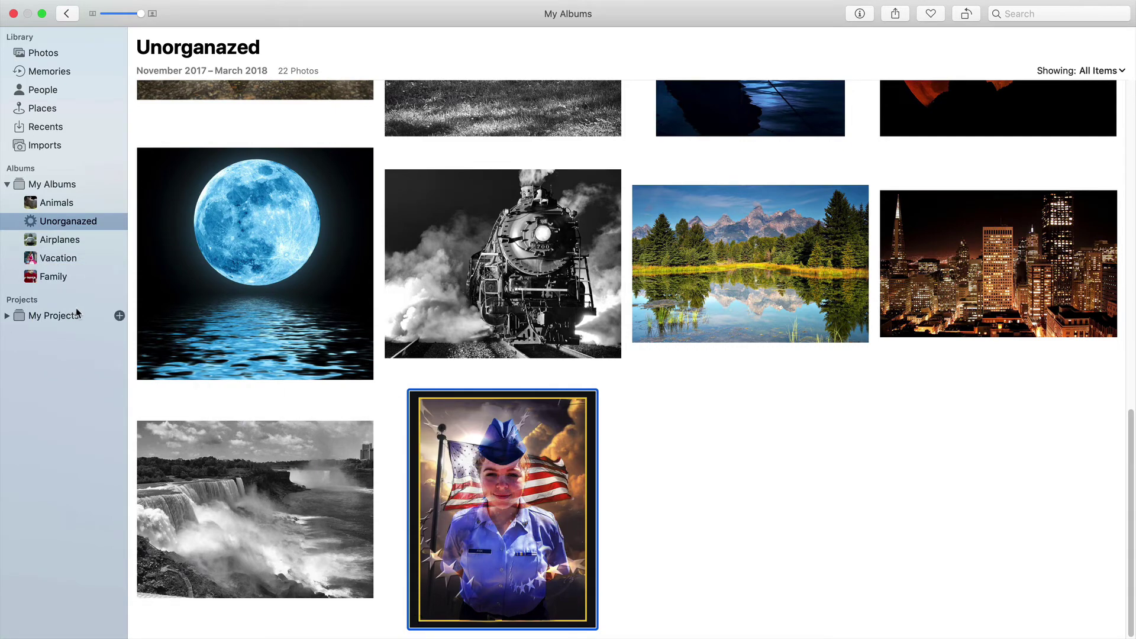
mouse_move(591, 544)
left_mouse_down()
mouse_move(218, 375)
mouse_move(153, 331)
mouse_move(227, 455)
mouse_move(470, 528)
mouse_move(576, 537)
left_mouse_up()
scroll(307, 496, "up", 10)
scroll(344, 482, "down", 10)
left_click_drag(500, 508, 72, 281)
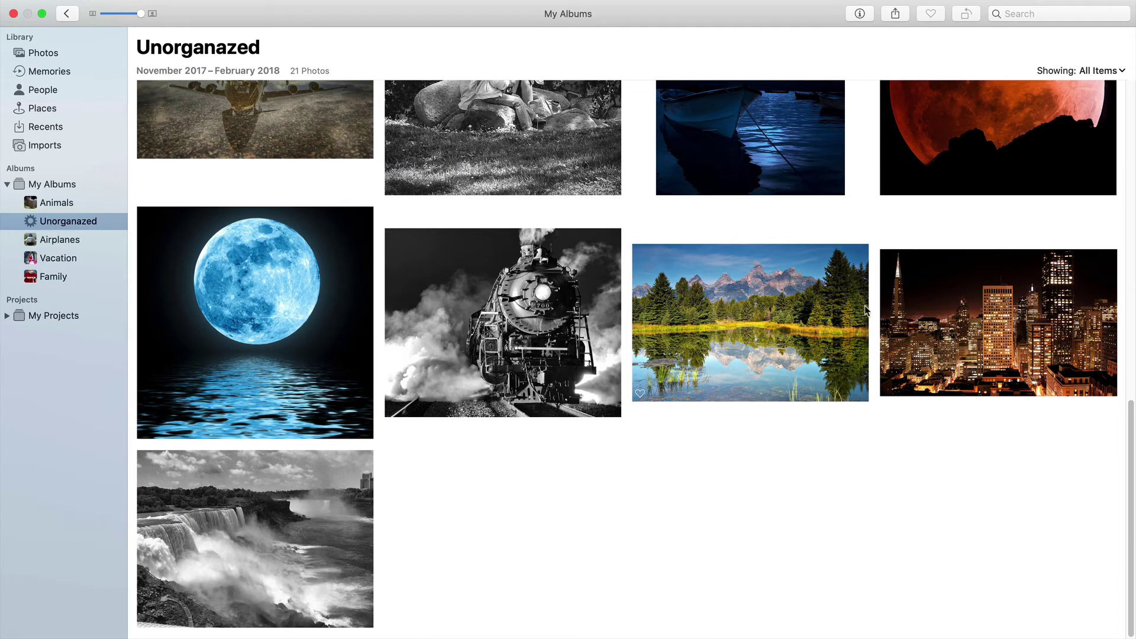
Step: Add the space shuttle carrier, four-jet formation and open-nose cargo plane photos from the Unorganazed smart album to the Airplanes album
scroll(867, 307, "up", 10)
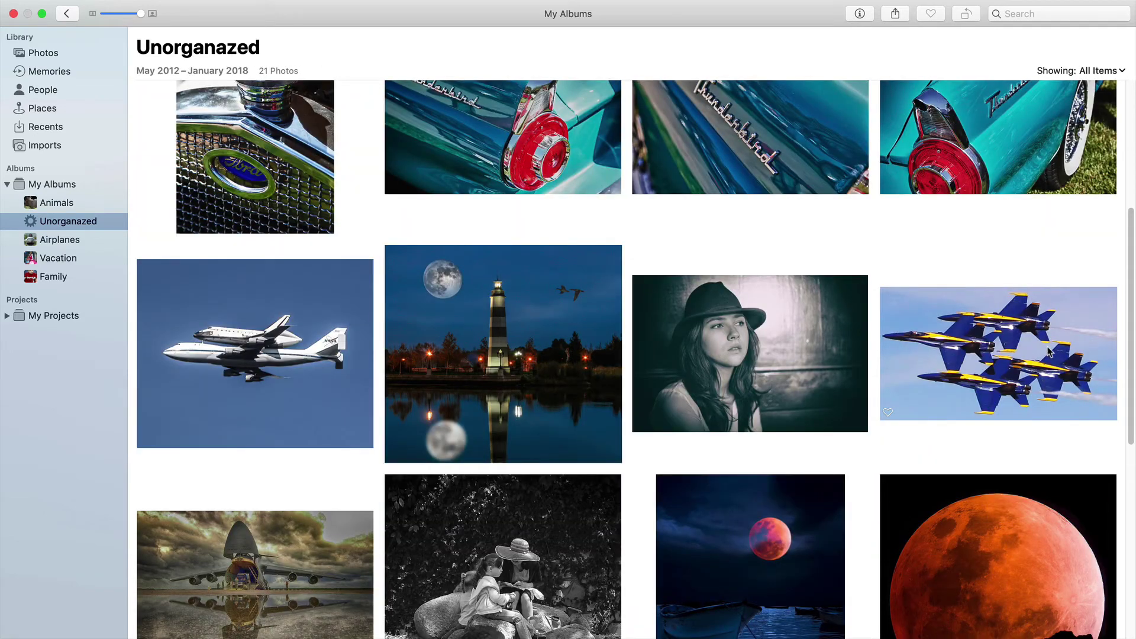
left_click(309, 314)
left_click_drag(300, 308, 100, 234)
left_click(710, 343)
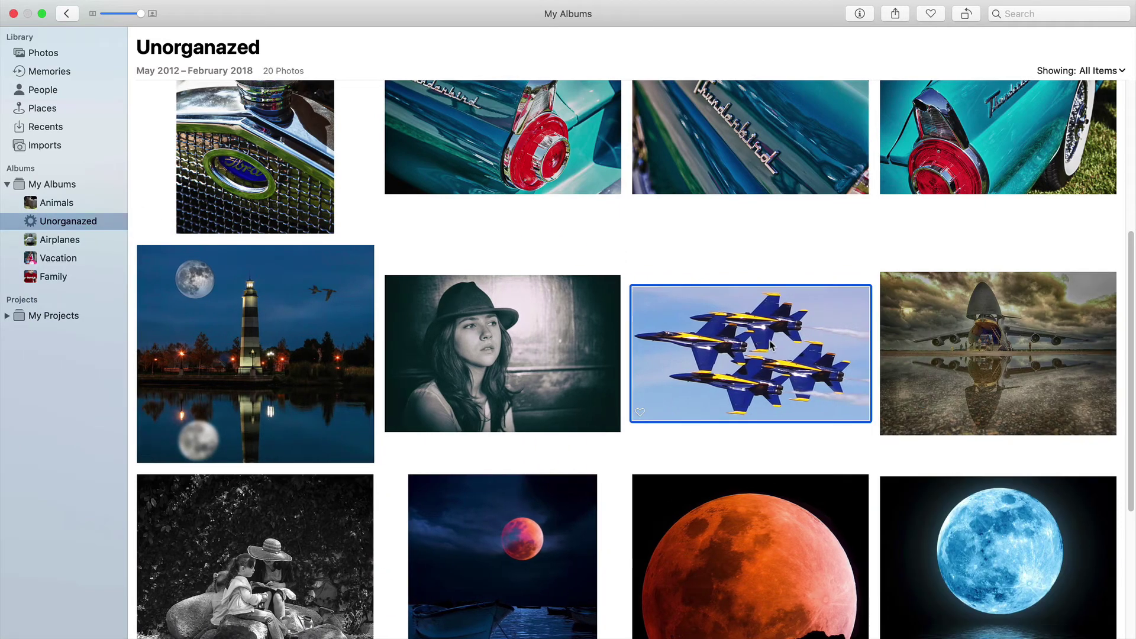
left_click_drag(710, 343, 104, 245)
scroll(560, 333, "up", 5)
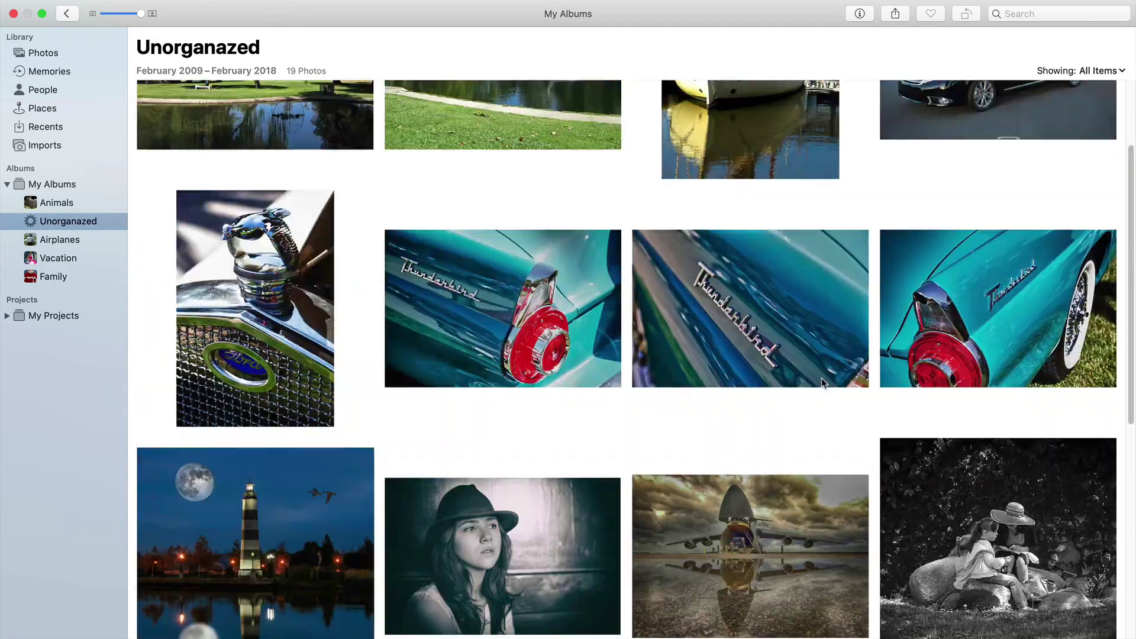
scroll(822, 375, "down", 6)
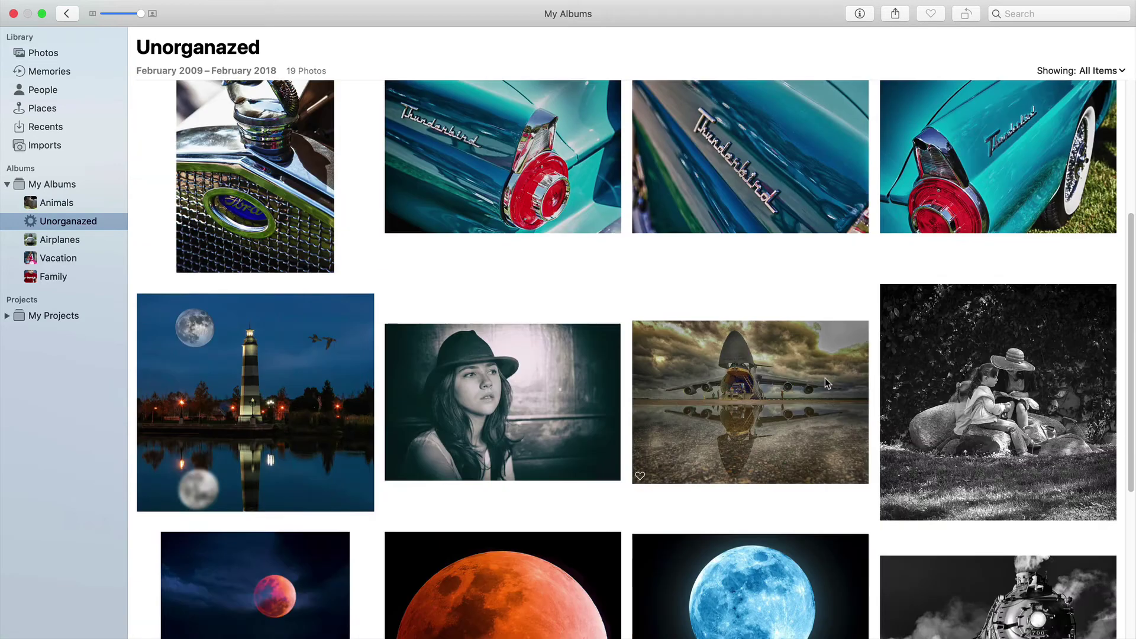
left_click(780, 334)
left_click_drag(780, 334, 104, 246)
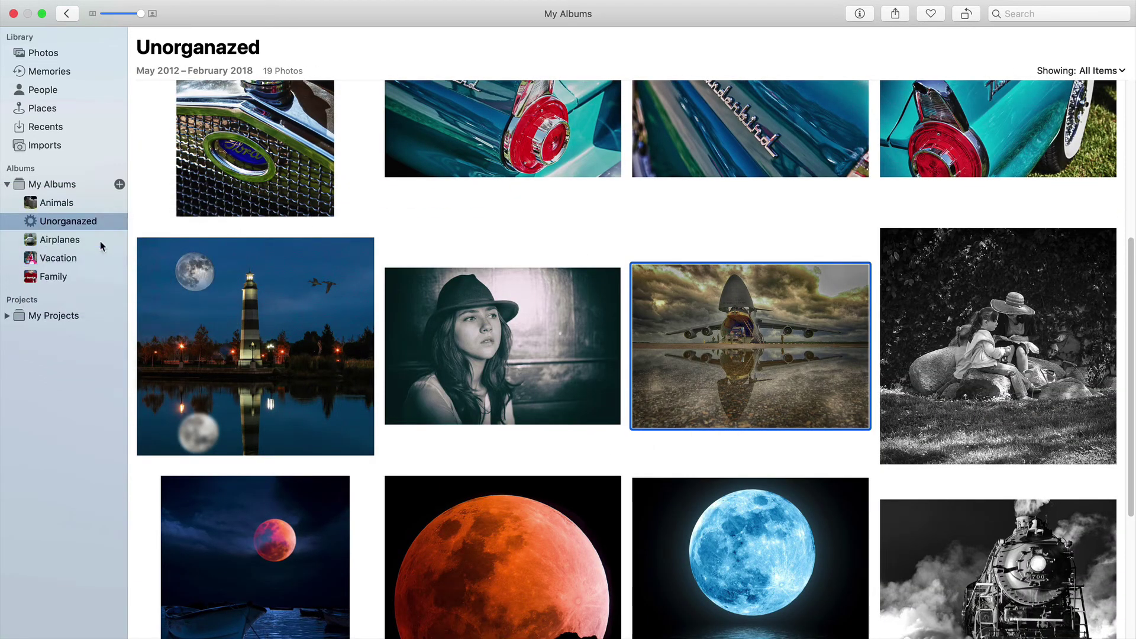
Step: Review the photos left in the Unorganazed smart album against the full Photos library
scroll(756, 441, "up", 6)
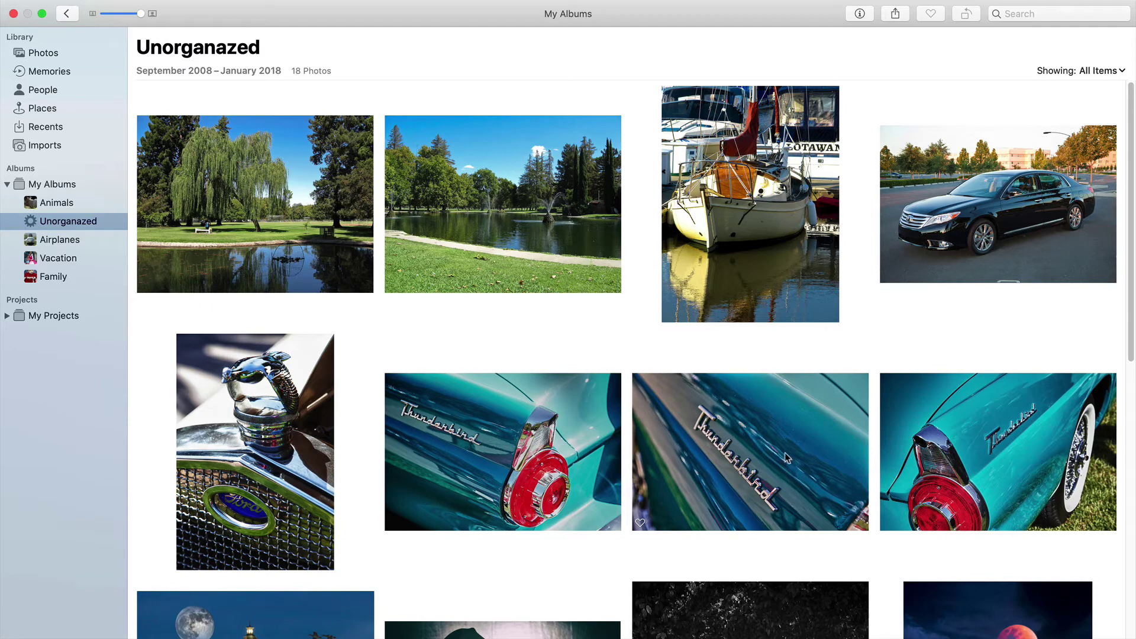
scroll(590, 495, "down", 1)
scroll(589, 496, "down", 1)
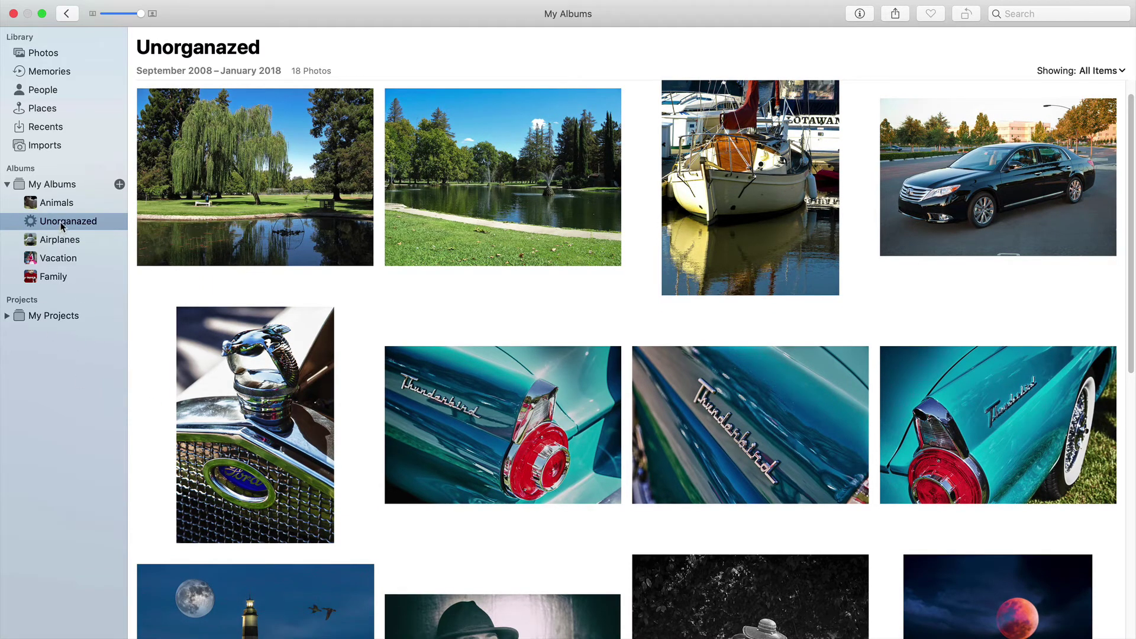
left_click(43, 52)
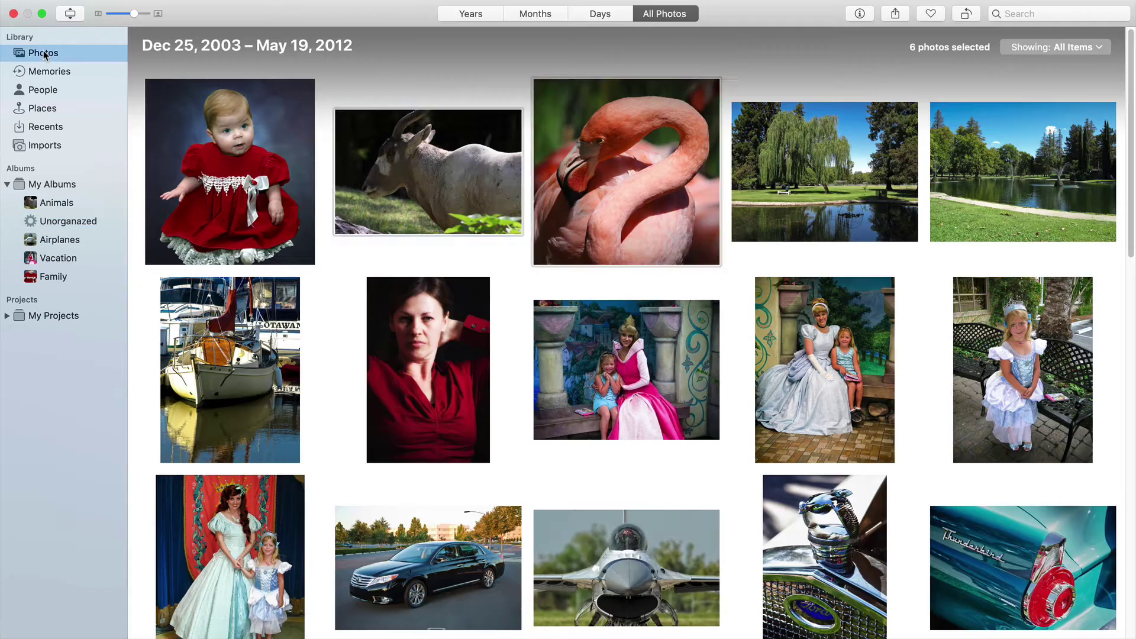
scroll(686, 246, "down", 15)
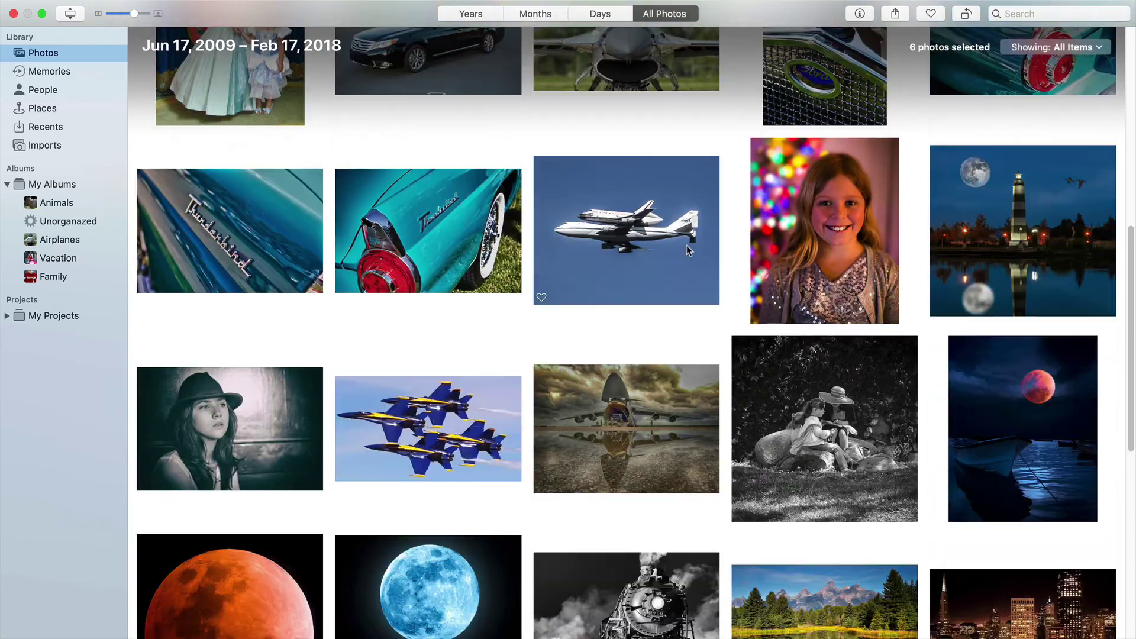
scroll(688, 246, "up", 15)
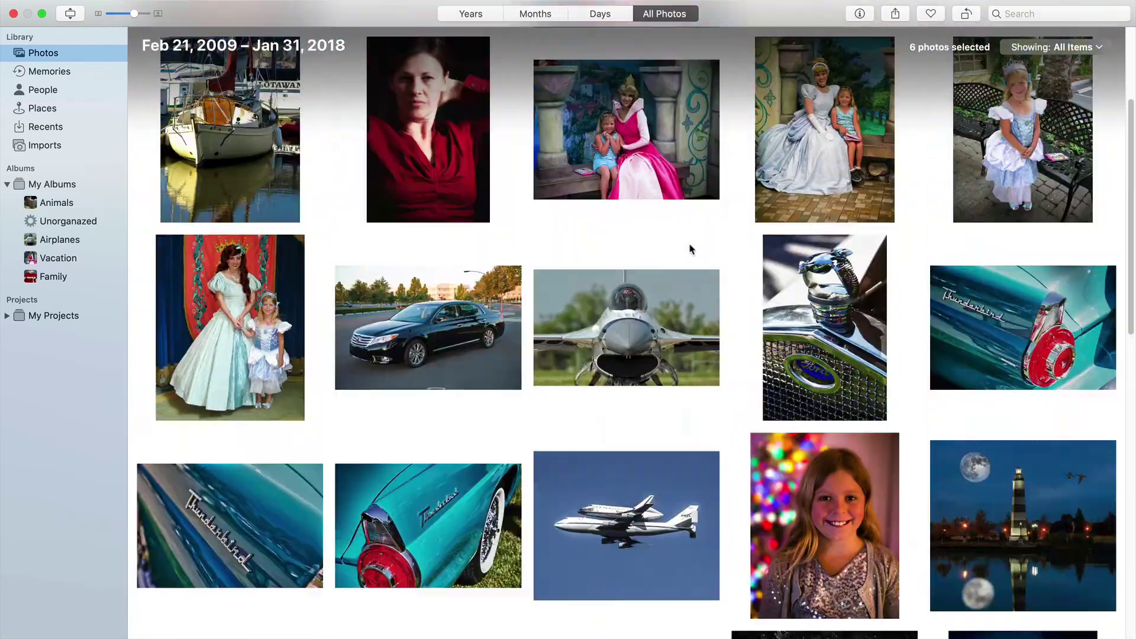
left_click(62, 221)
scroll(639, 239, "down", 10)
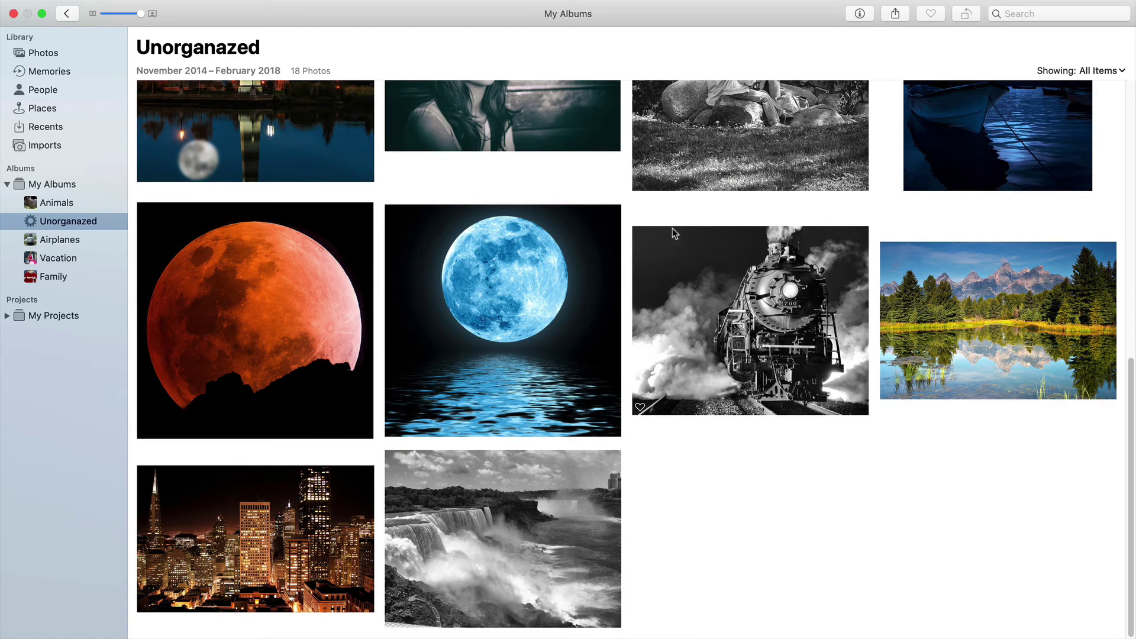
scroll(673, 231, "up", 10)
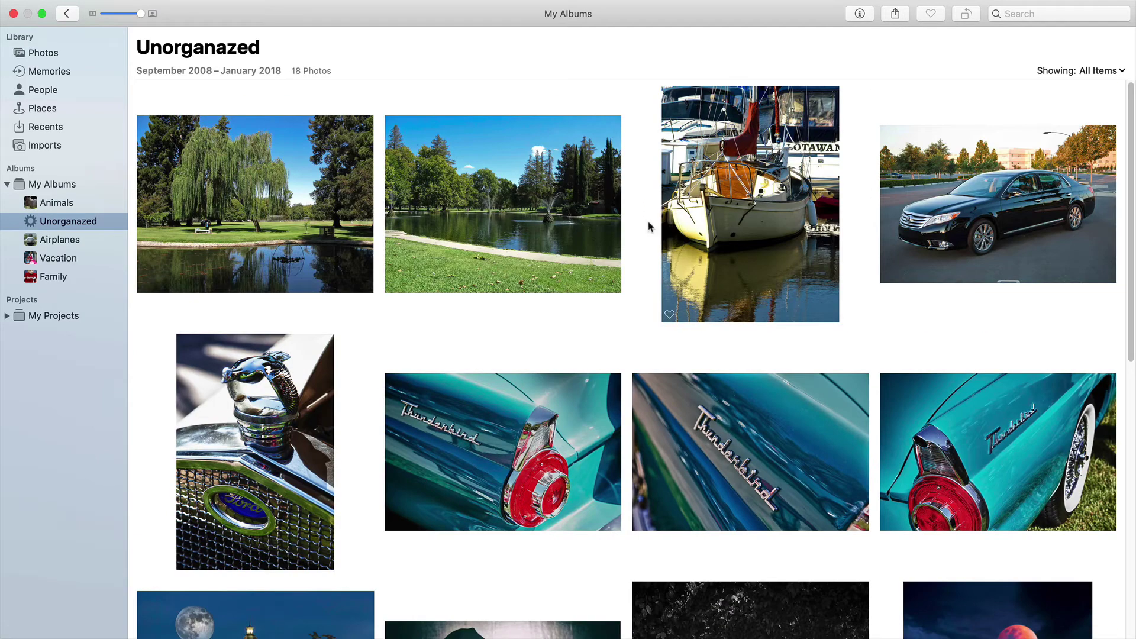
Step: Check the contents of the Airplanes, Vacation and Family albums
left_click(59, 243)
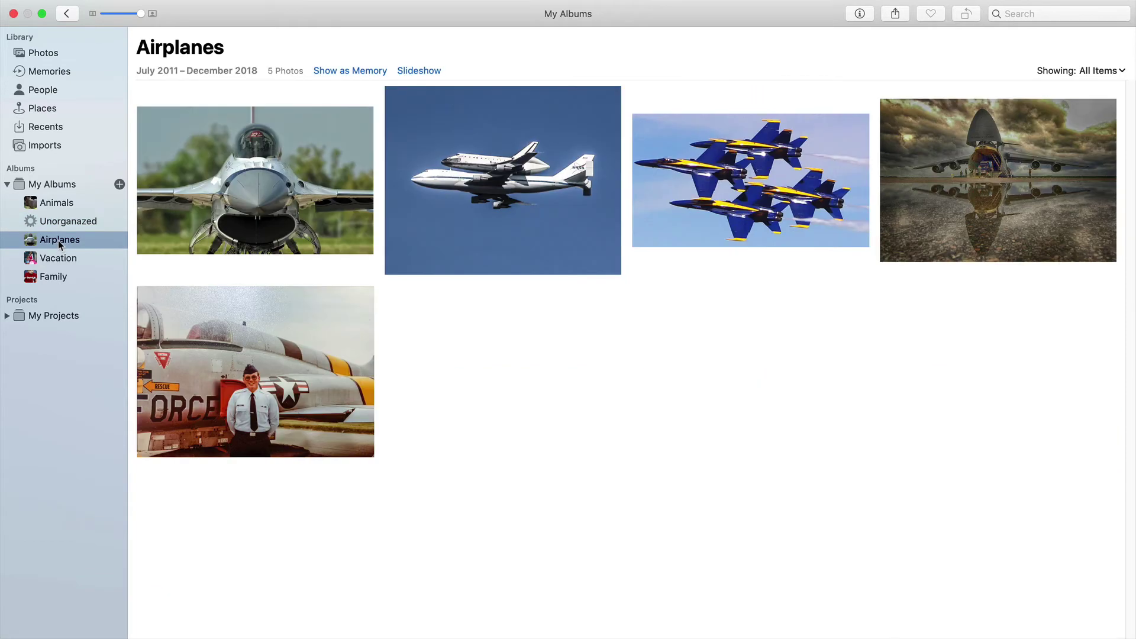
left_click(62, 260)
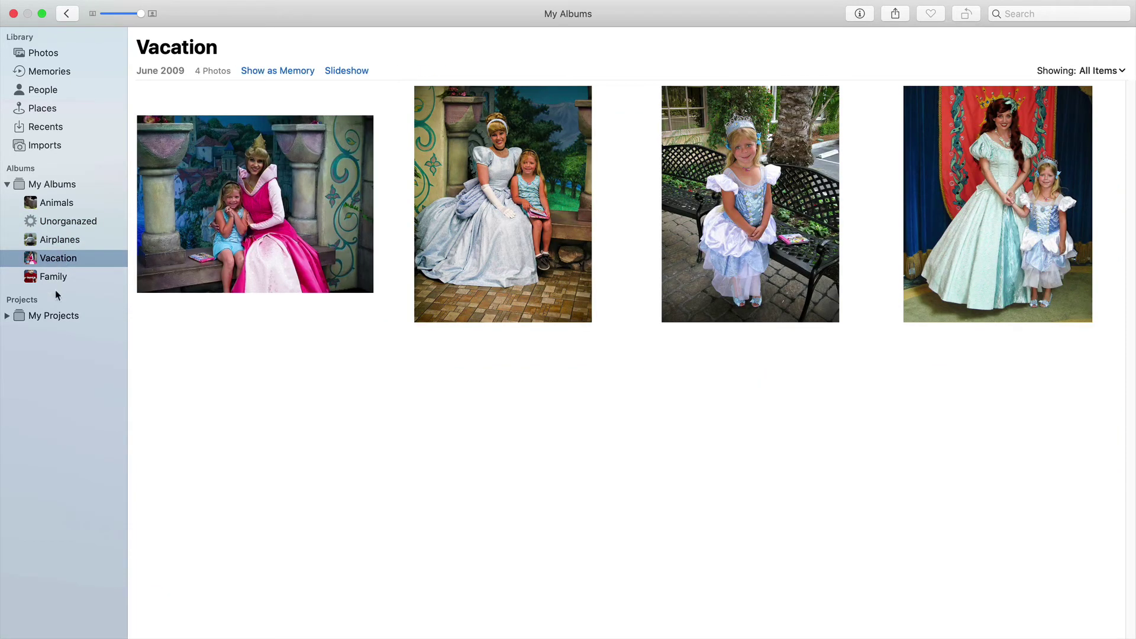
left_click(54, 275)
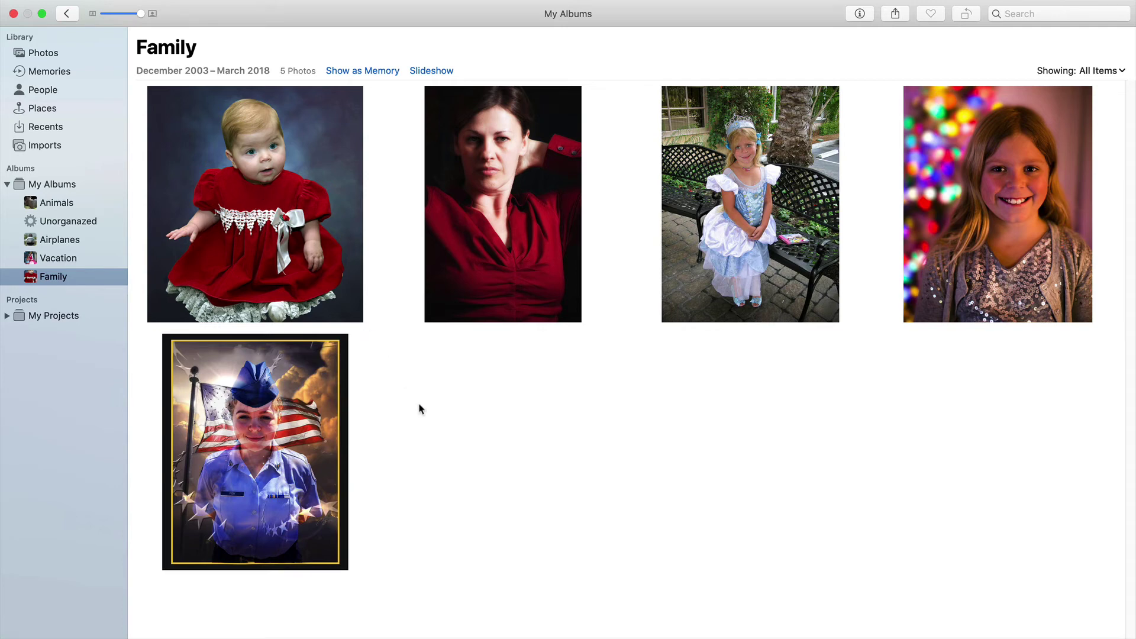
Step: Preview the Ken Burns, Origami, Reflections and Sliding Panels slideshow themes for all Family album photos, and play the slideshow with Vintage Prints
key("super+a")
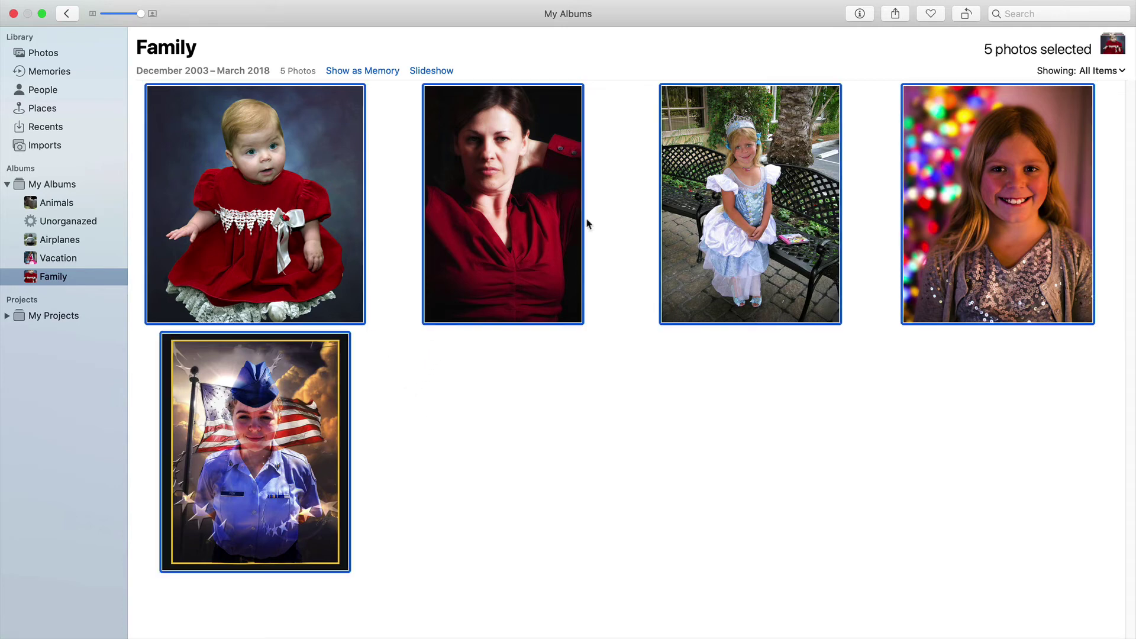
left_click(438, 72)
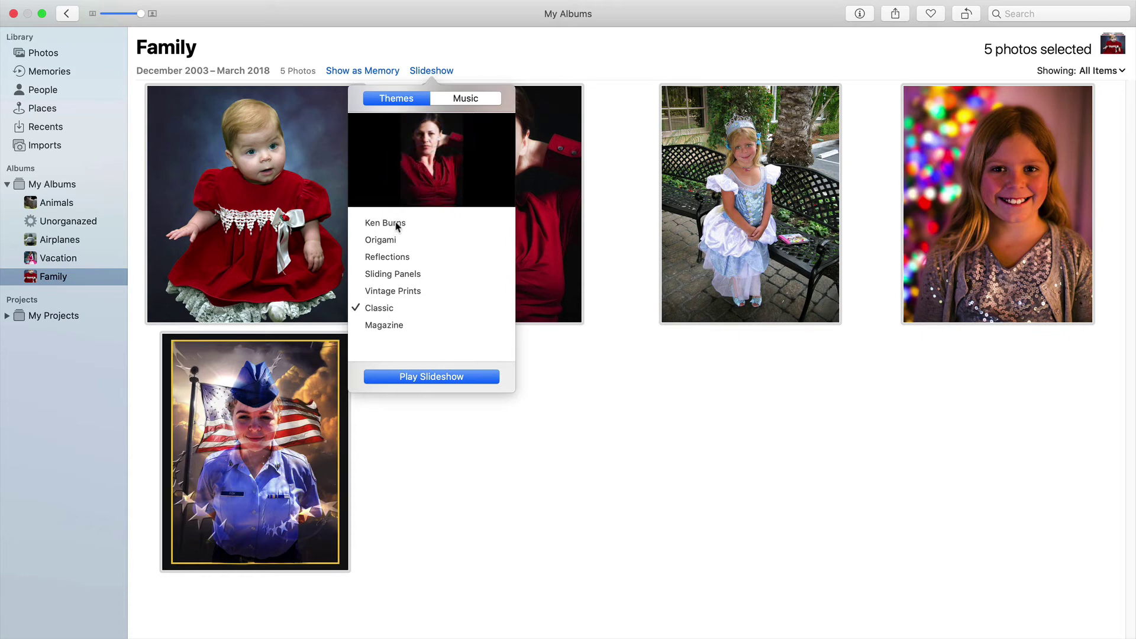
left_click(397, 224)
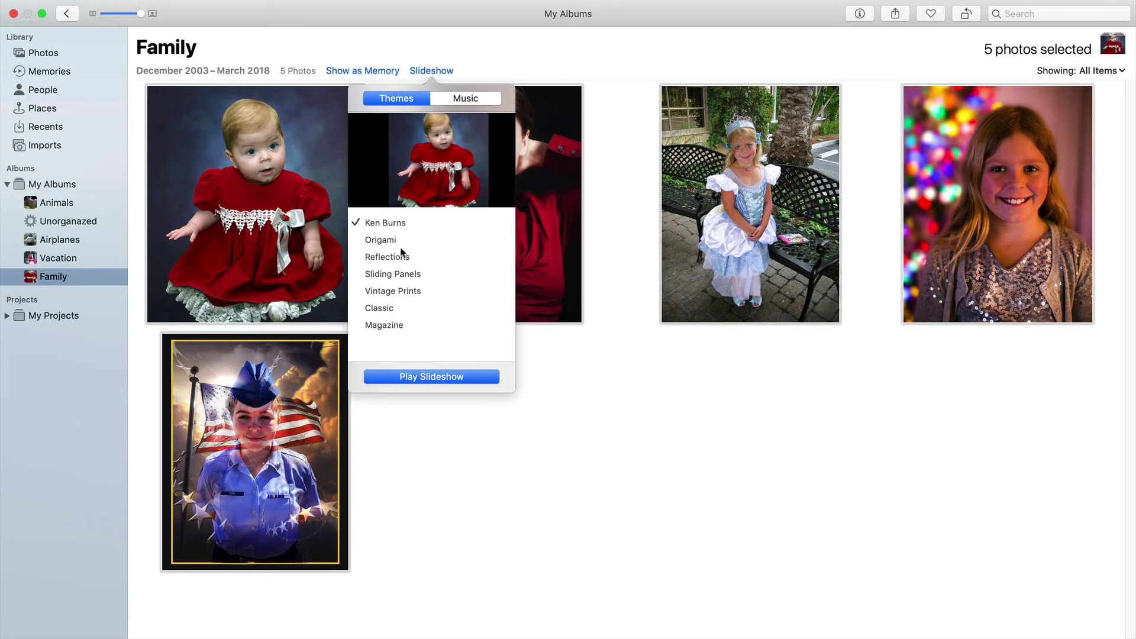
left_click(386, 241)
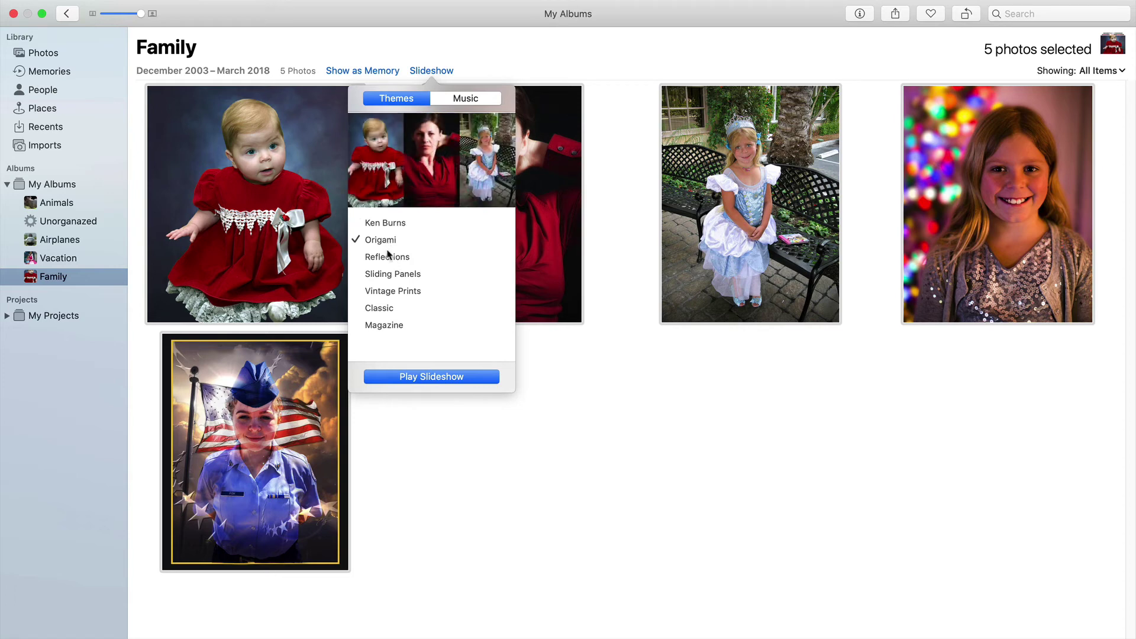
left_click(391, 257)
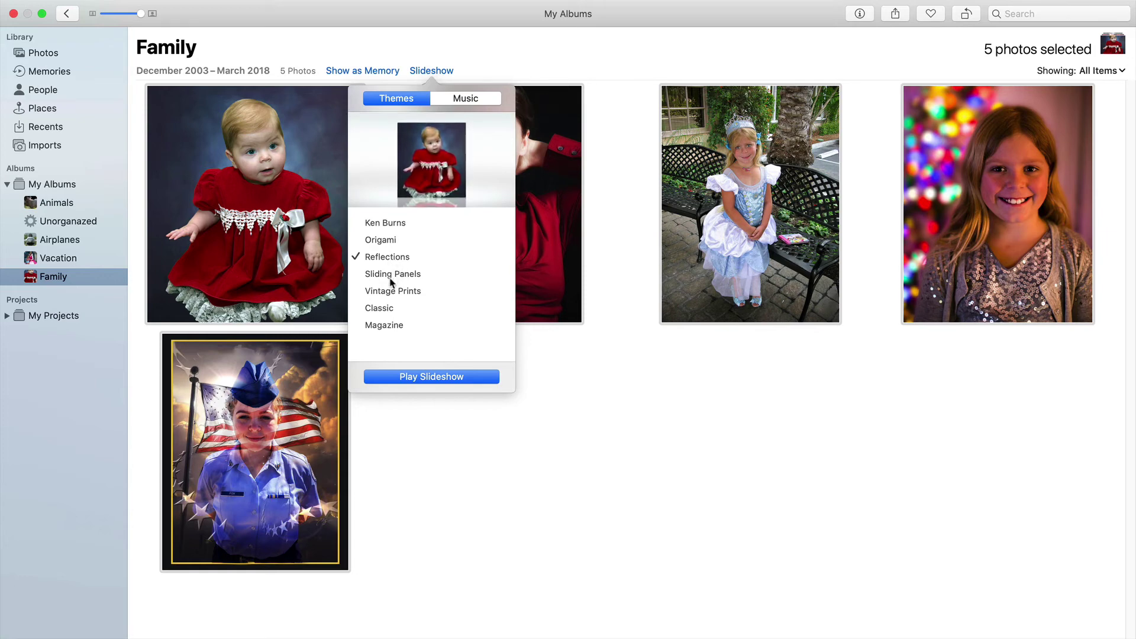
left_click(390, 275)
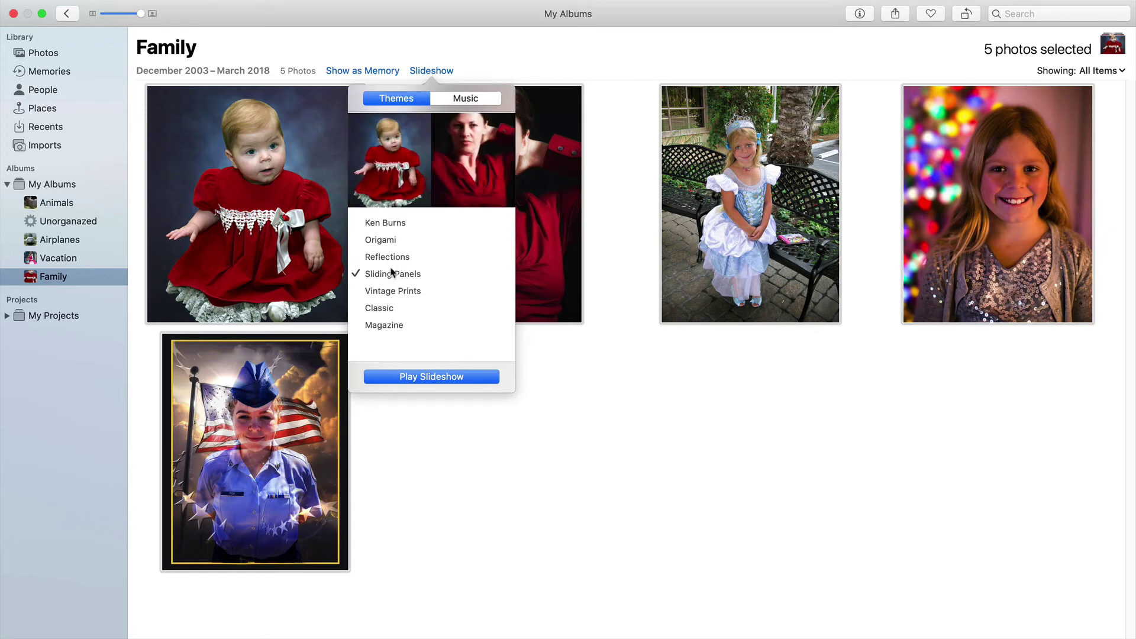
left_click(391, 292)
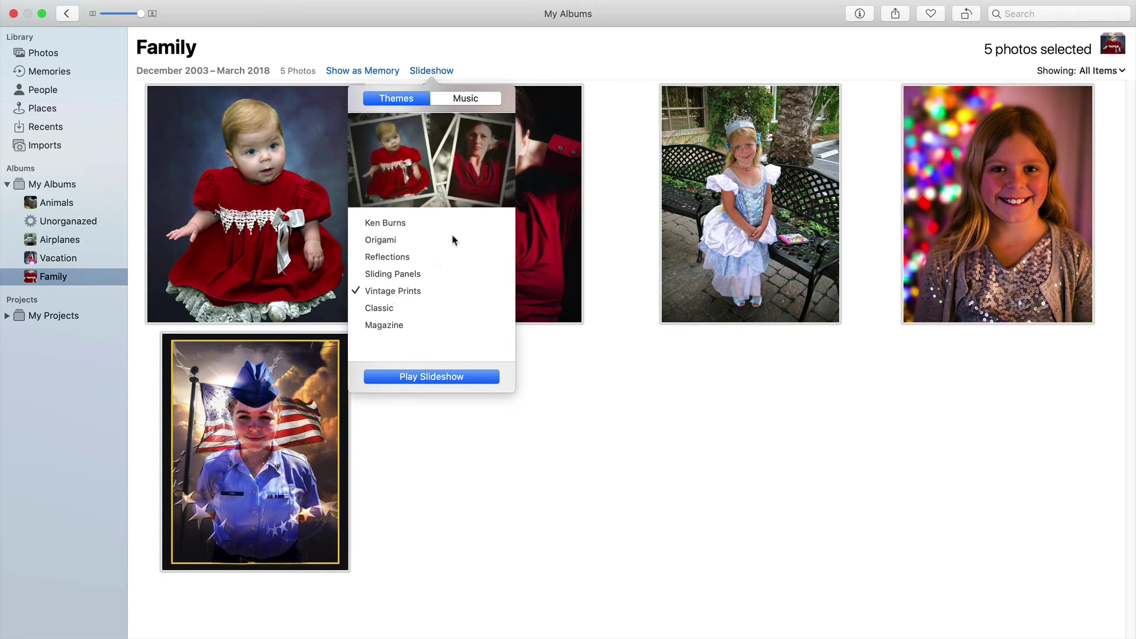
left_click(438, 377)
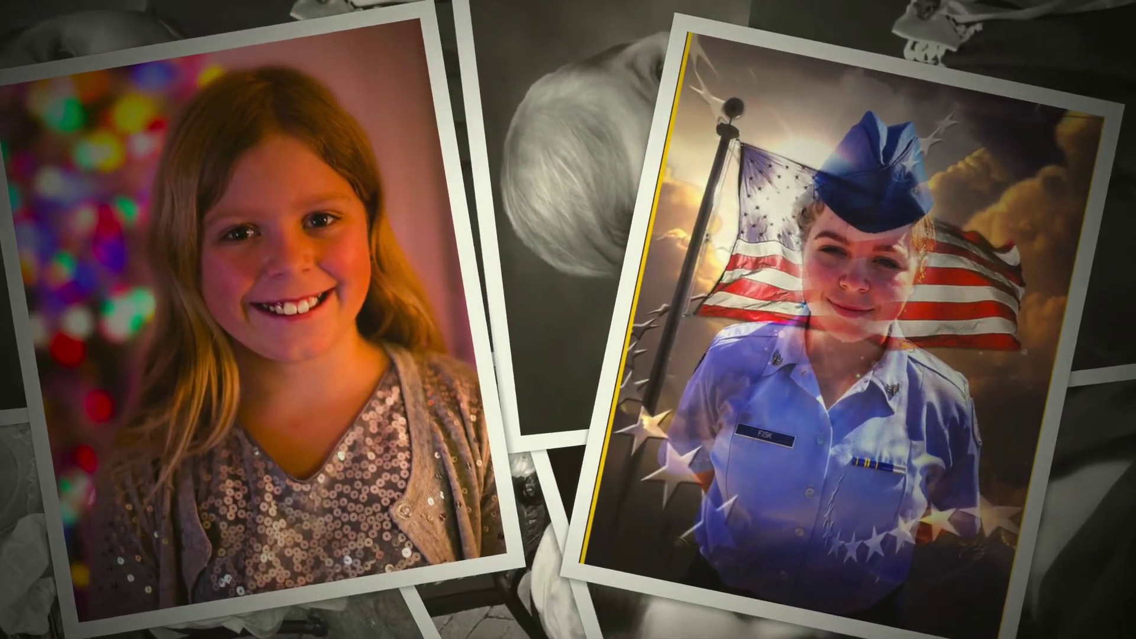
key("Escape")
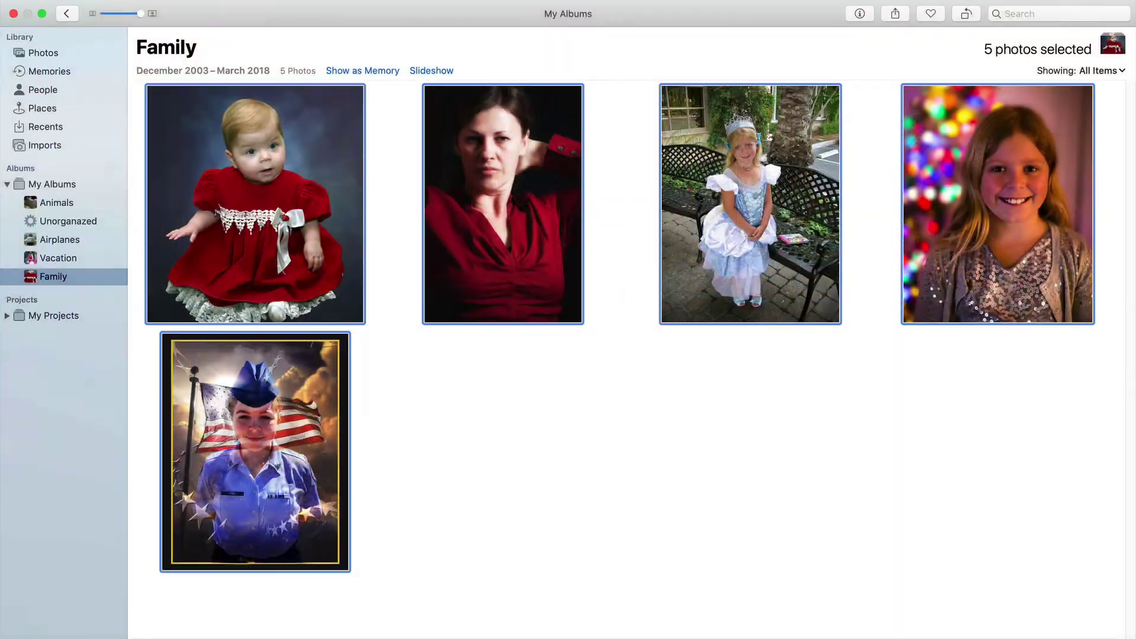
Step: Play the Family album slideshow with the Origami theme and return to the album
left_click(429, 72)
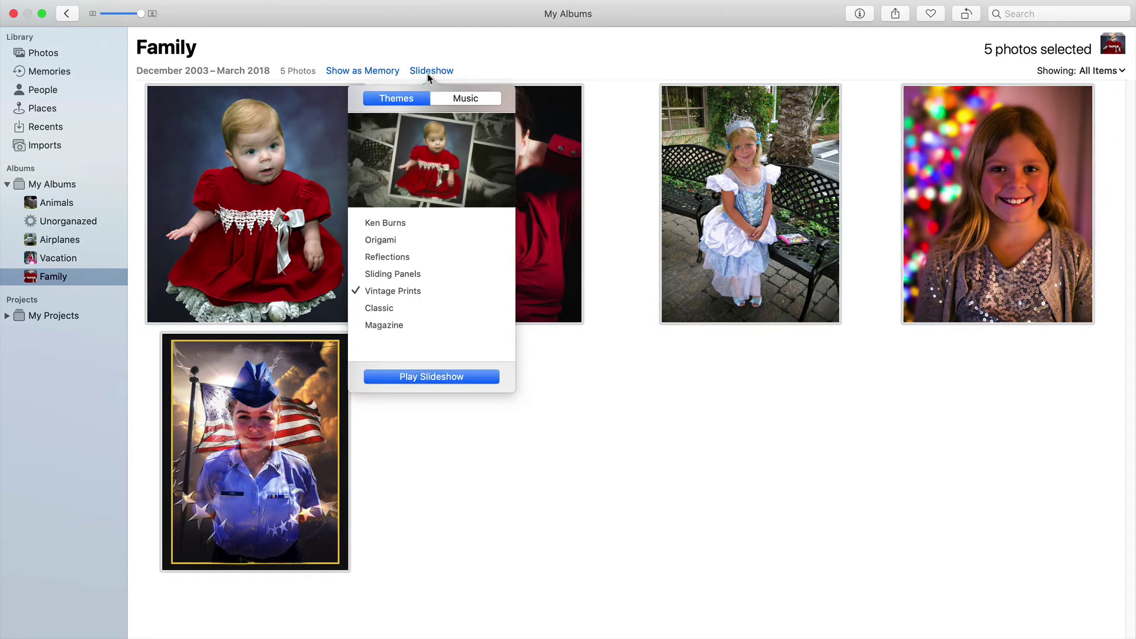
left_click(393, 229)
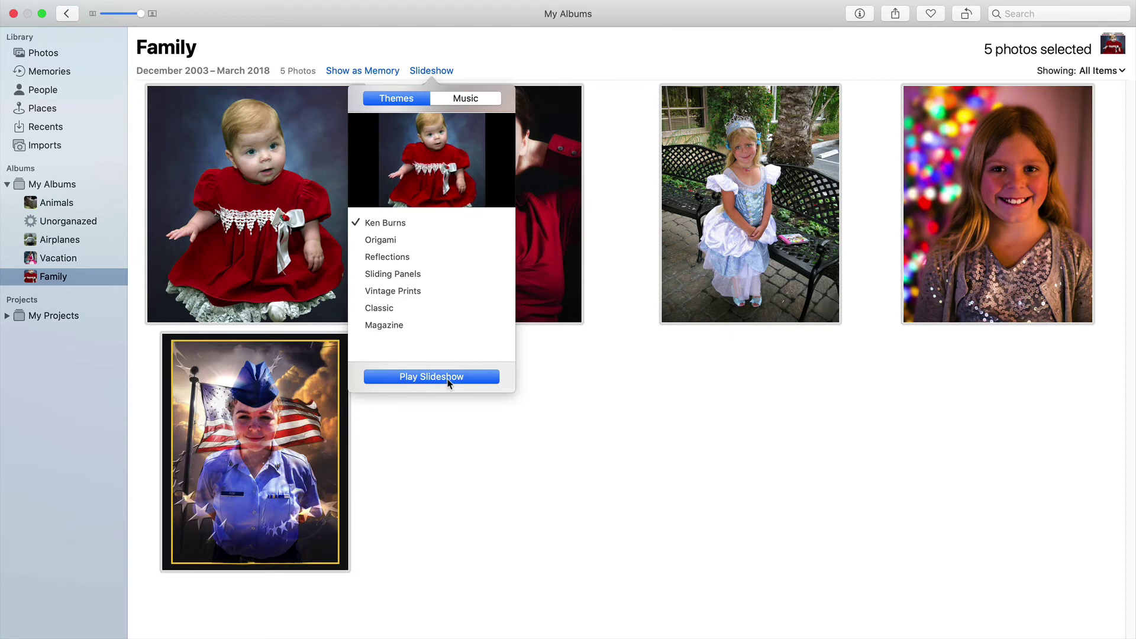
left_click(387, 241)
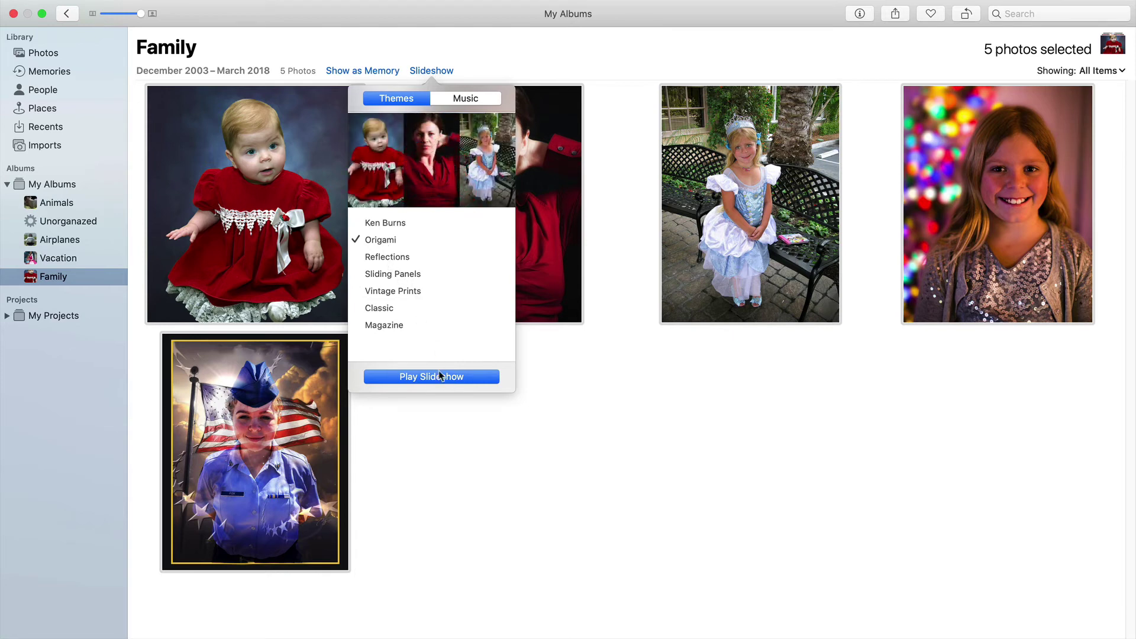
left_click(440, 375)
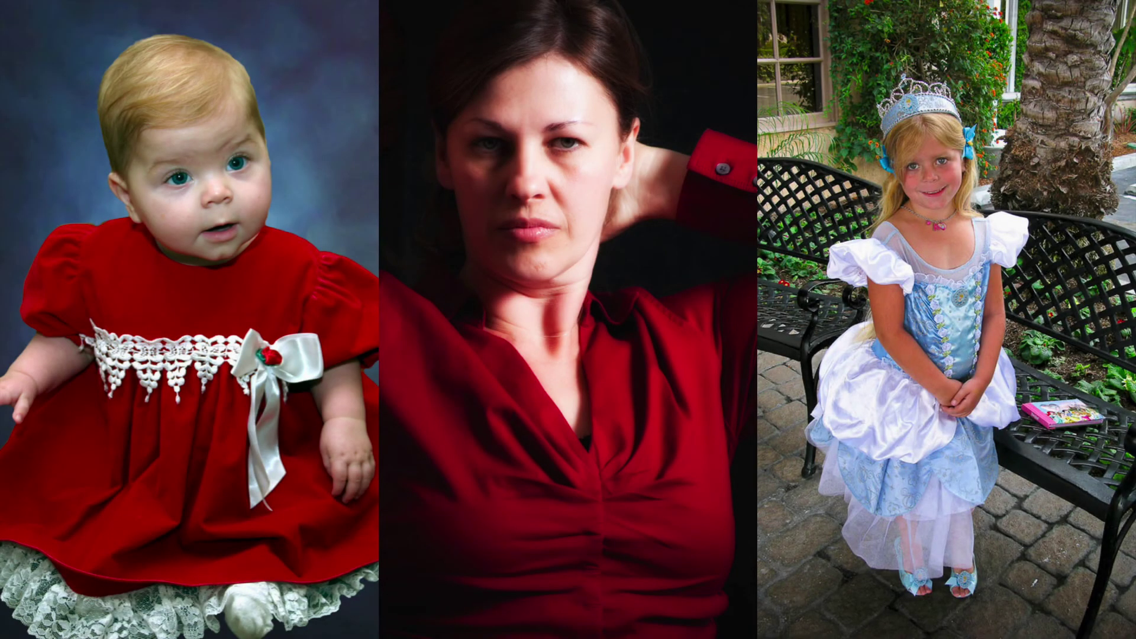
key("Escape")
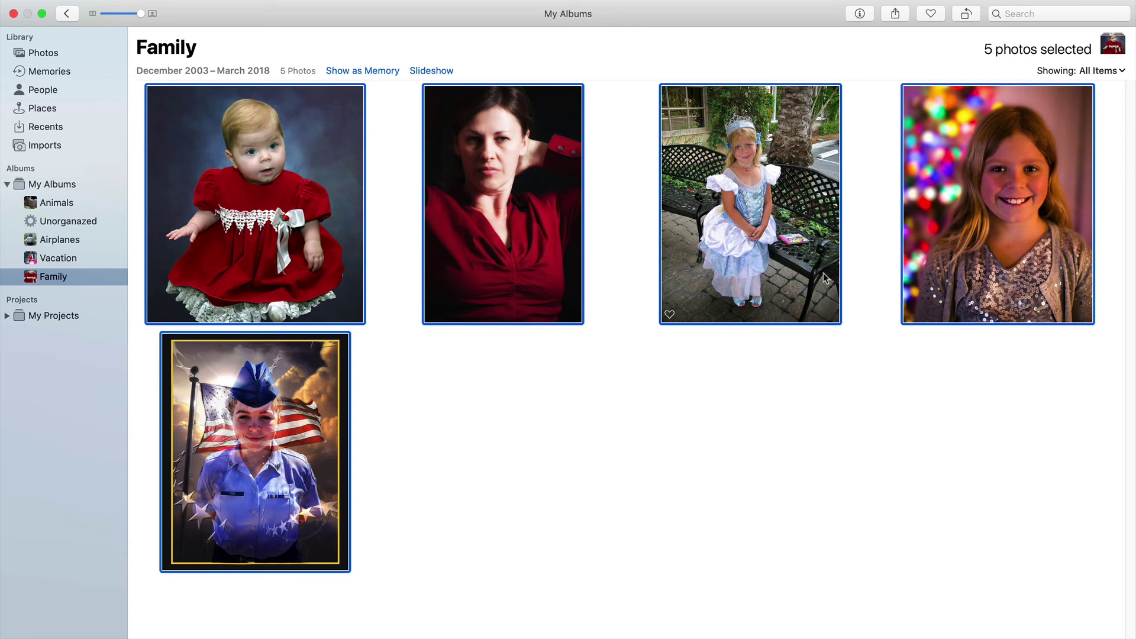
Step: Look through the full Photos library and view the black-and-white portrait of the woman in the hat enlarged
left_click(36, 57)
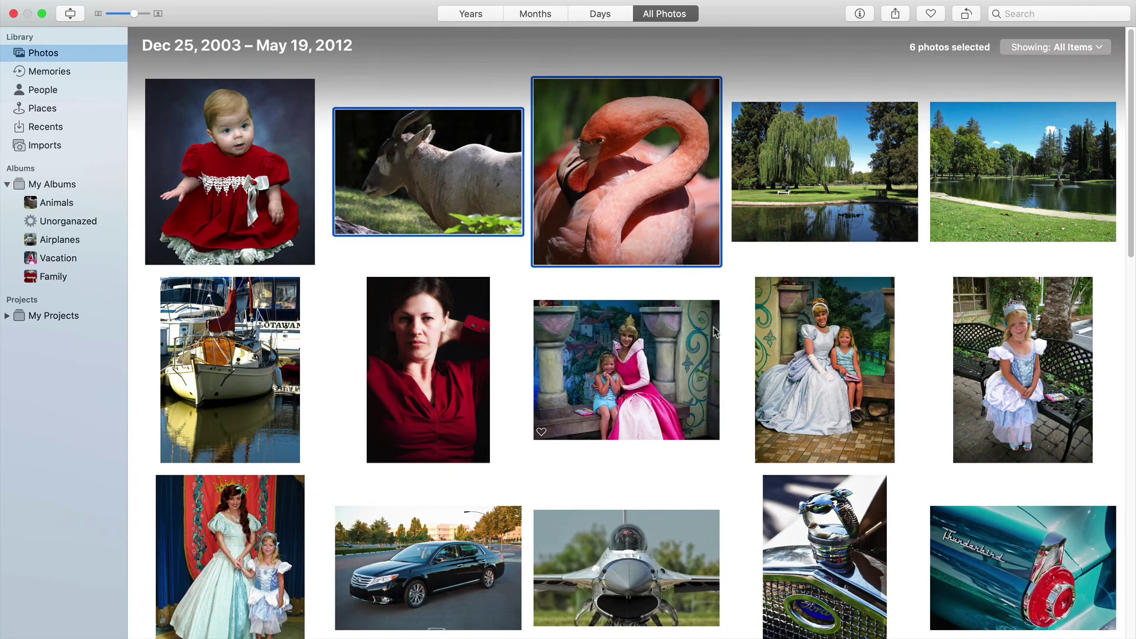
scroll(504, 250, "down", 15)
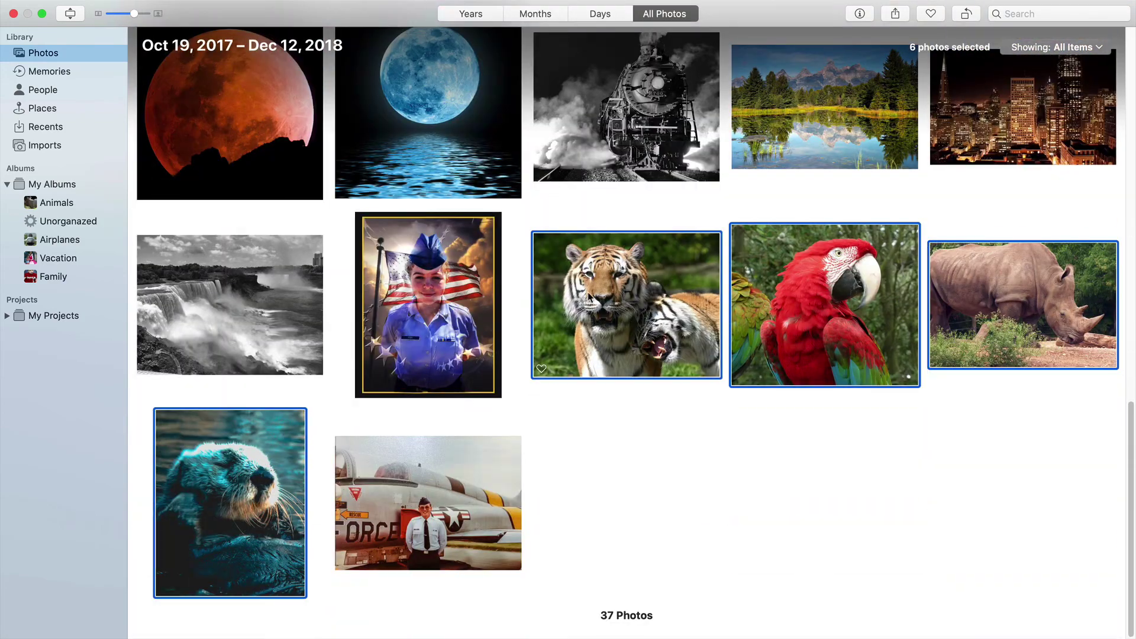
scroll(588, 293, "up", 15)
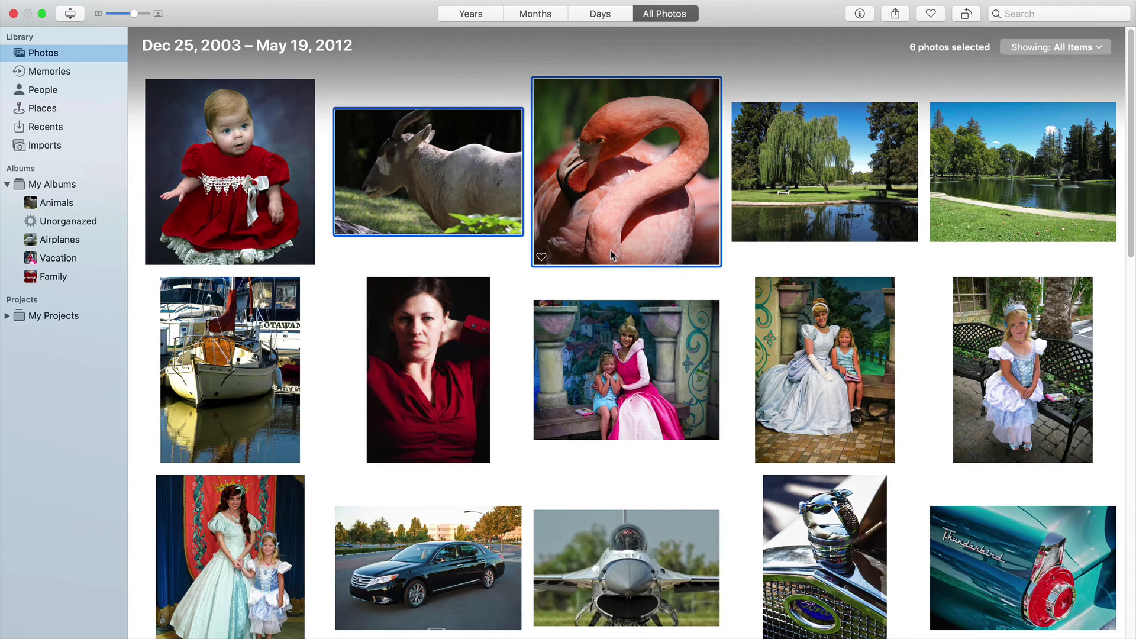
scroll(633, 272, "down", 5)
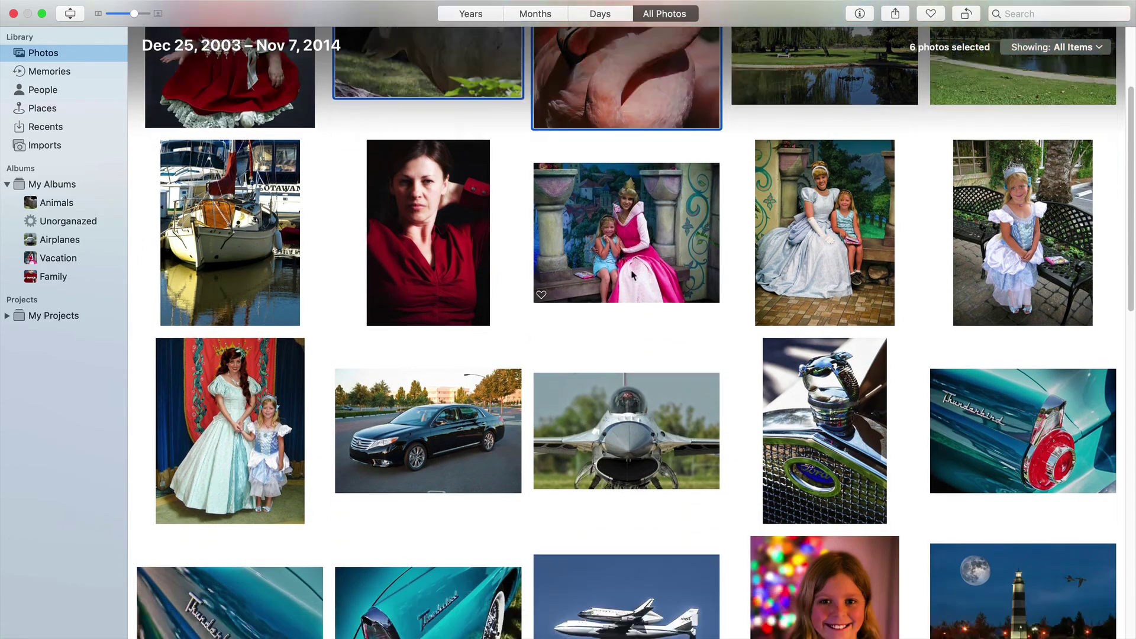
scroll(636, 272, "down", 6)
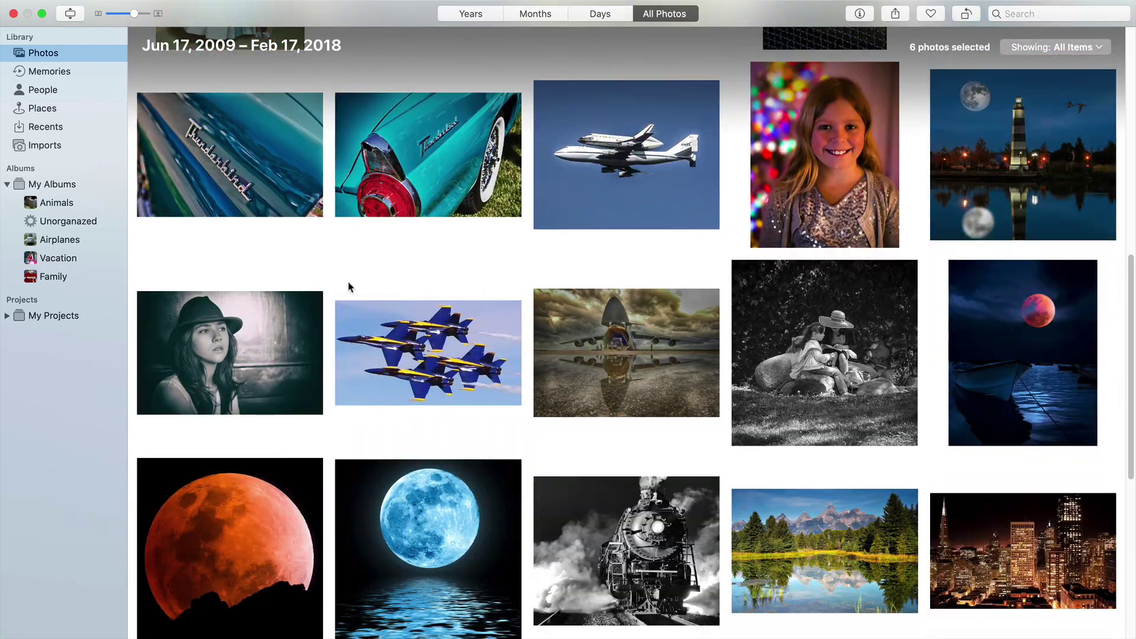
double_click(285, 349)
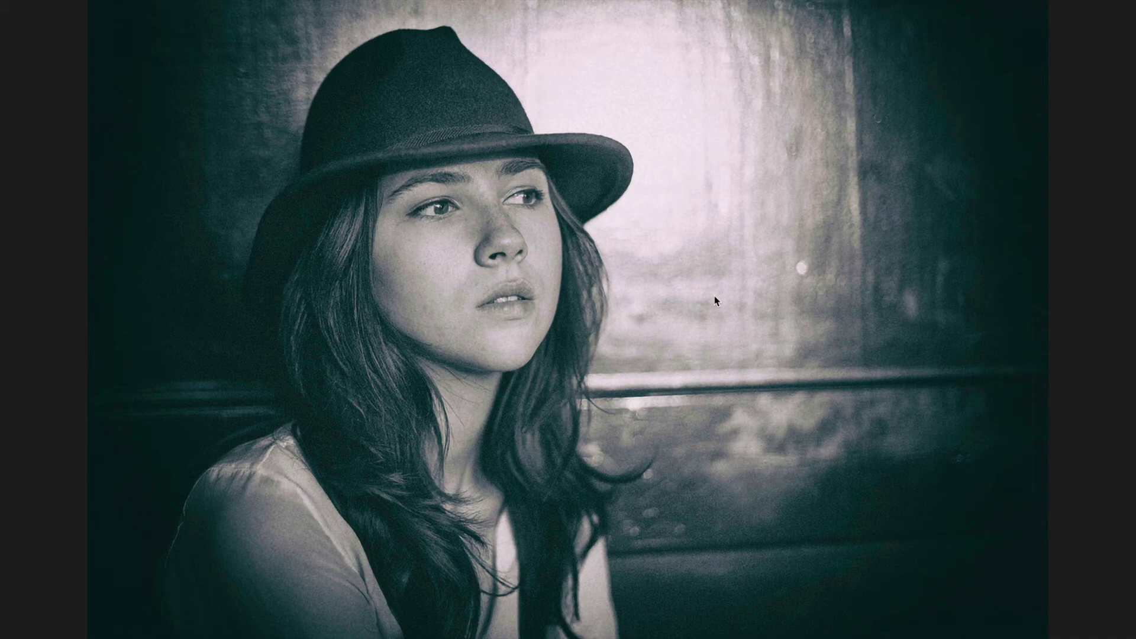
key("Escape")
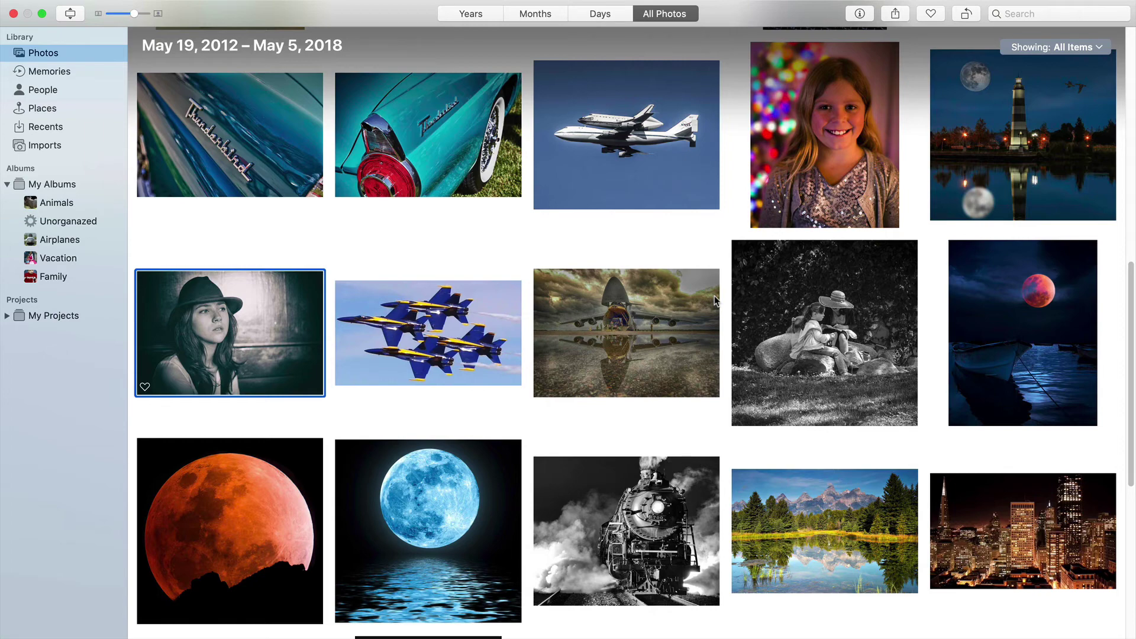
scroll(751, 233, "up", 15)
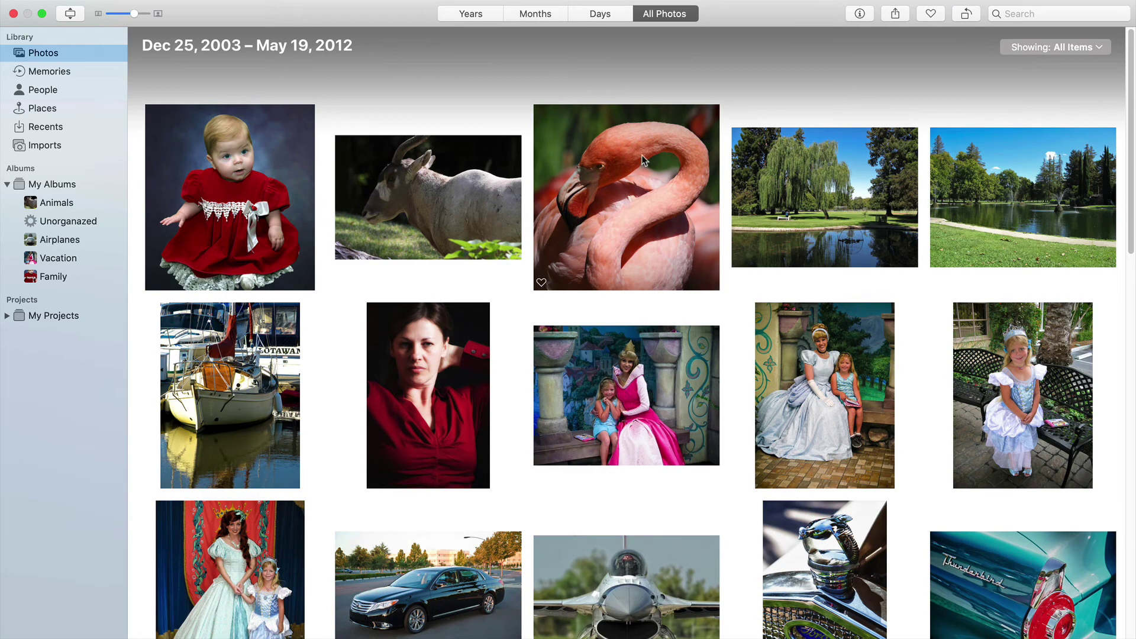
Step: Open the baby portrait in the red dress and title it in its info with the child's first name and "First Christmas"
left_click(267, 161)
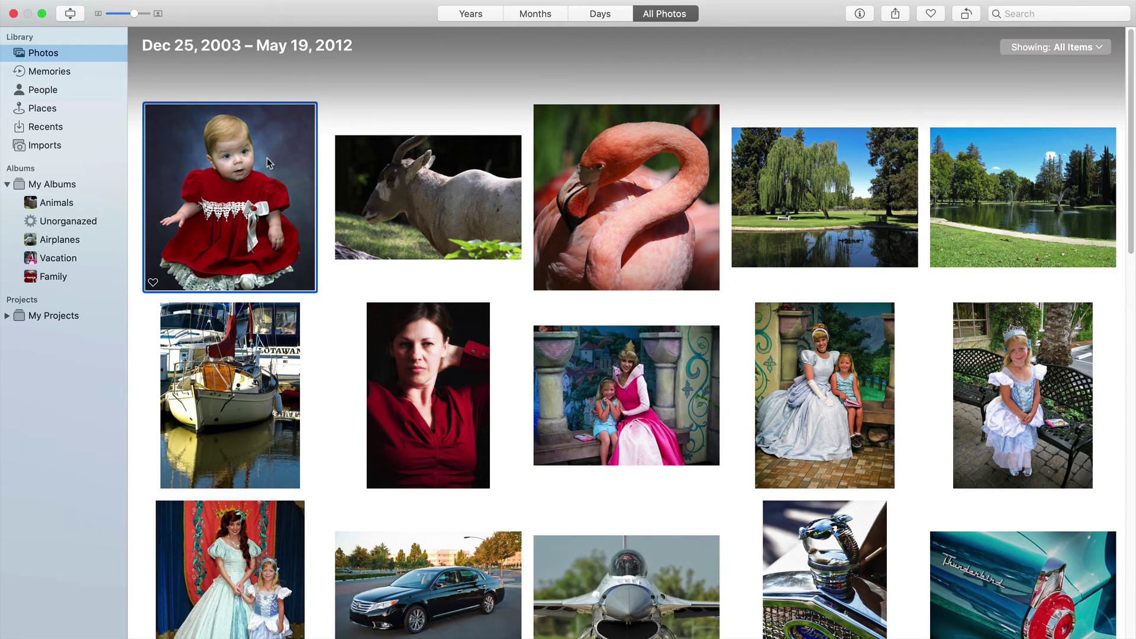
double_click(267, 160)
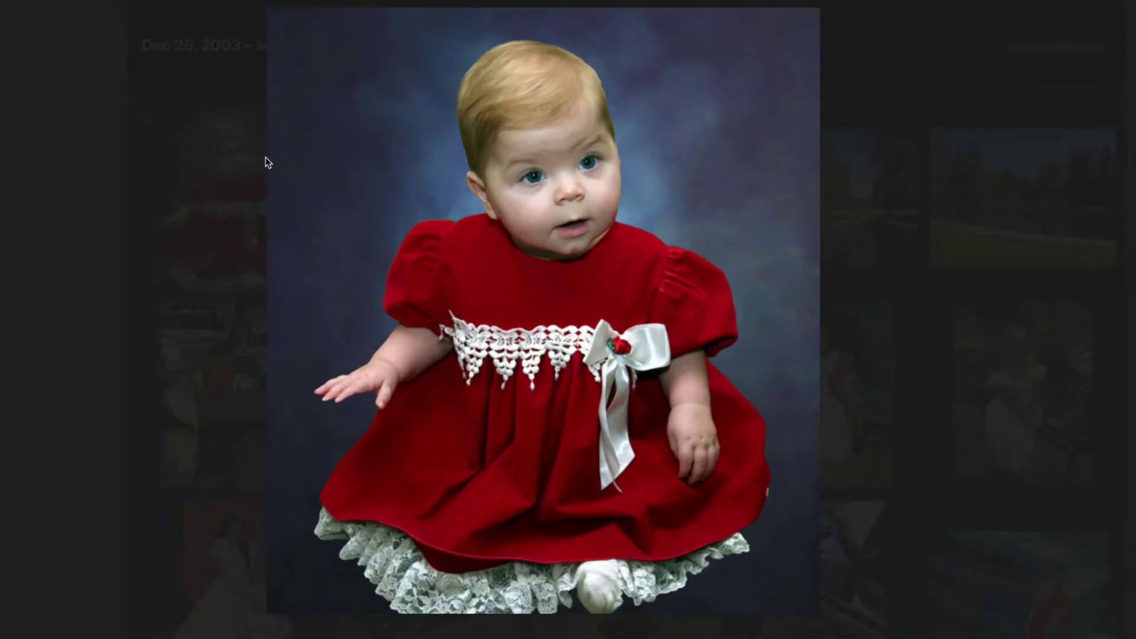
mouse_move(815, 5)
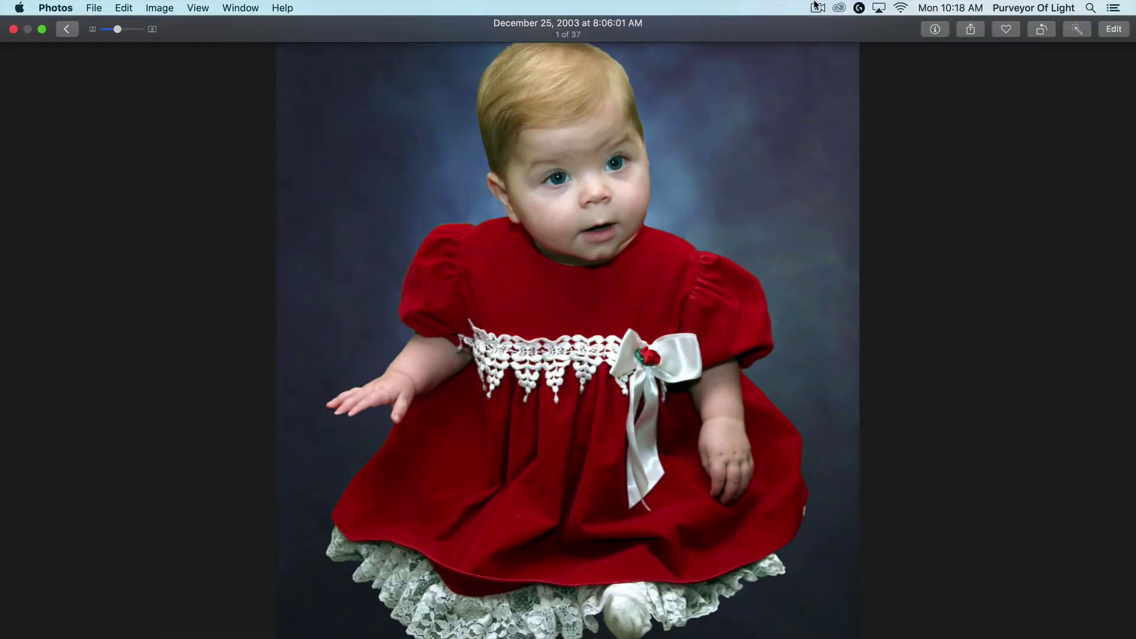
left_click(938, 33)
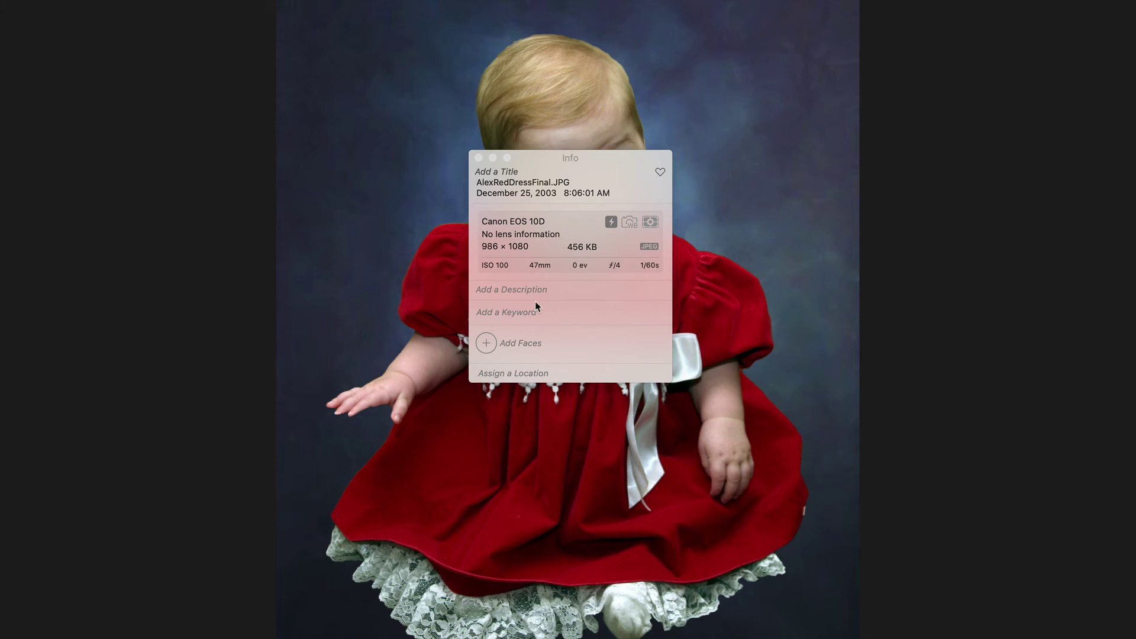
left_click(500, 169)
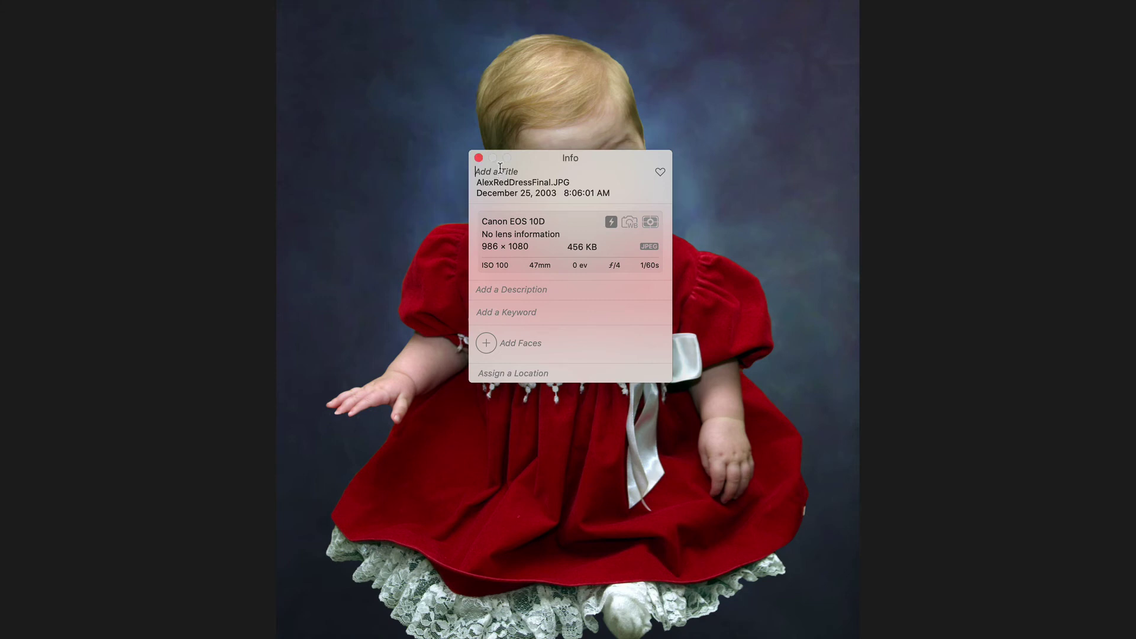
type("Alex's First Christmas")
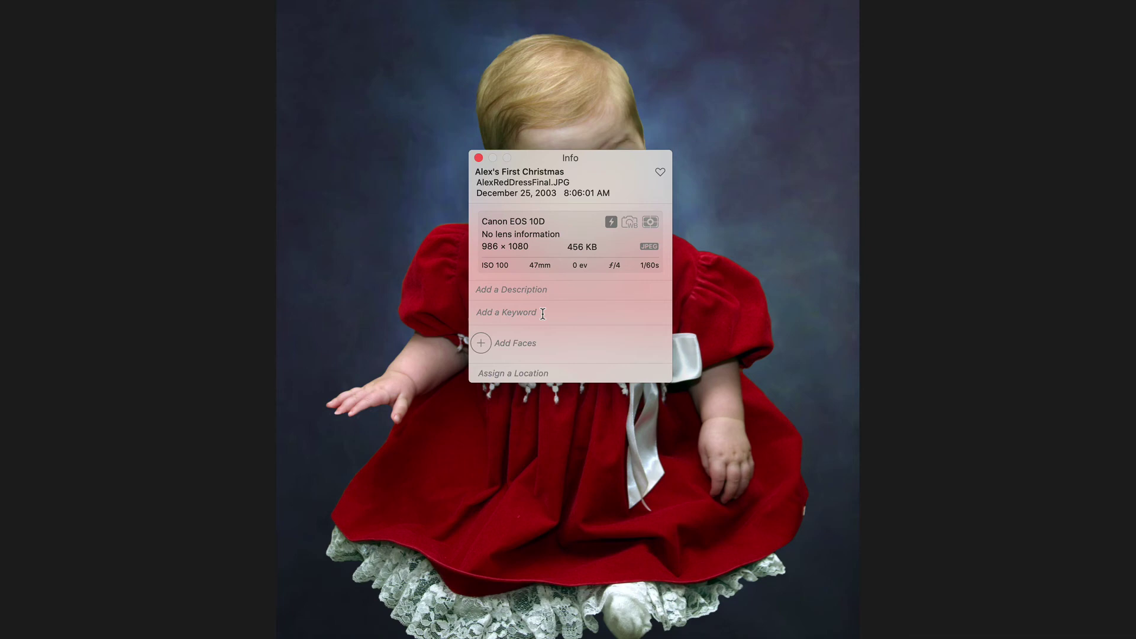
Step: Add the keywords "red" and "dress" to the baby portrait's info and return to the photo library
left_click(497, 312)
type("red")
key("Return")
type("dress")
key("Return")
left_click(478, 157)
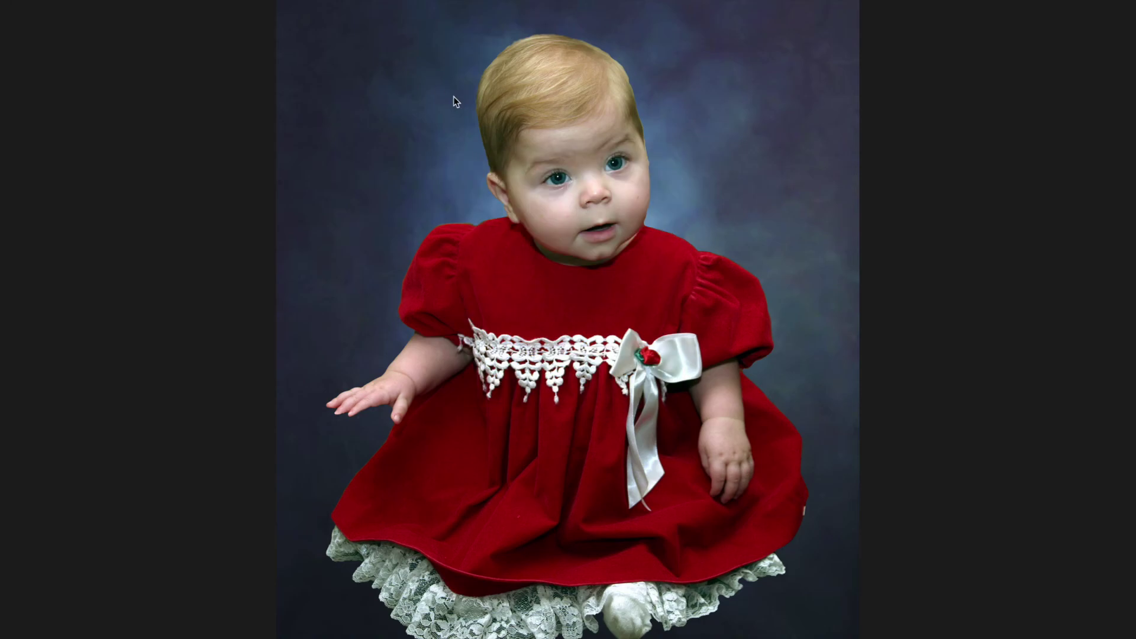
key("Escape")
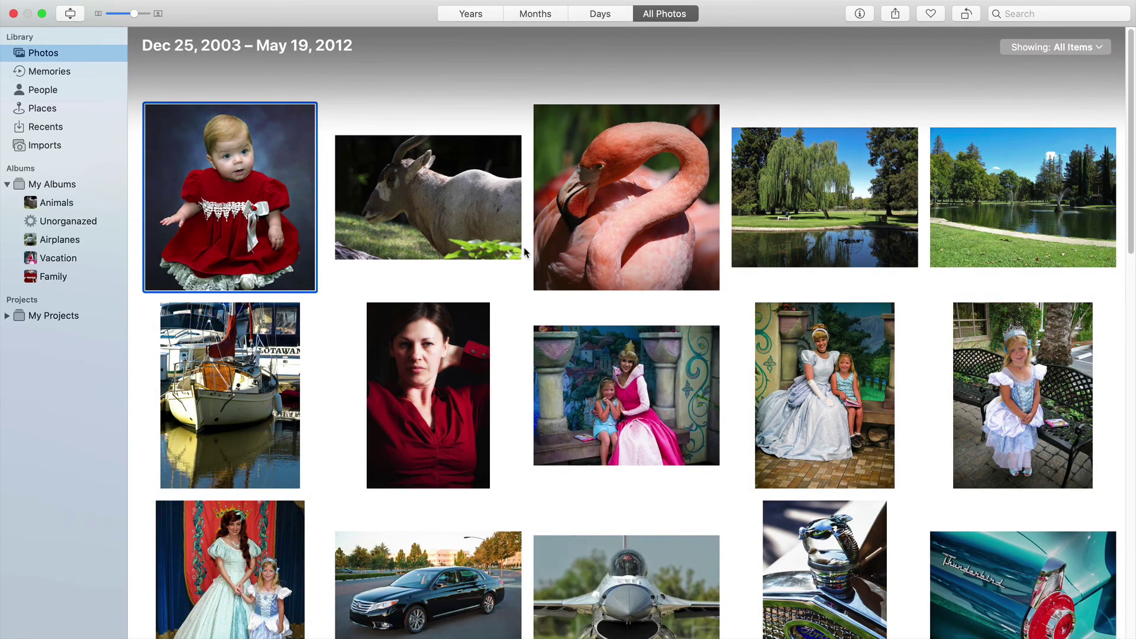
Step: Look through the rest of the photo library and the contents of the Family and Animals albums
scroll(523, 253, "down", 10)
scroll(523, 252, "down", 8)
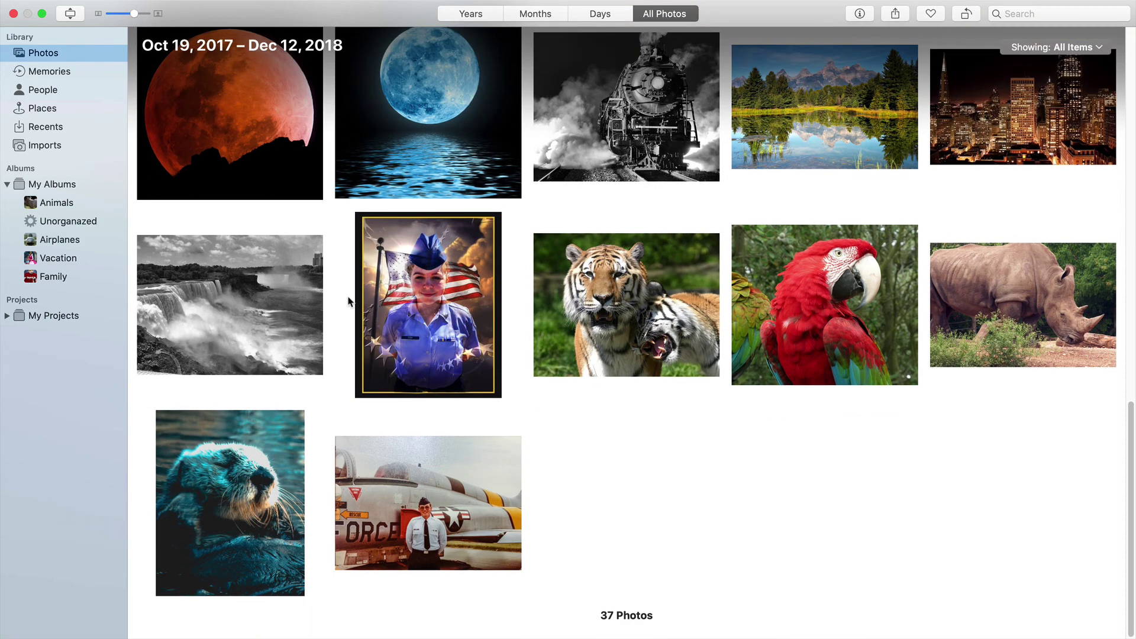
mouse_move(370, 275)
mouse_move(40, 313)
left_click(54, 277)
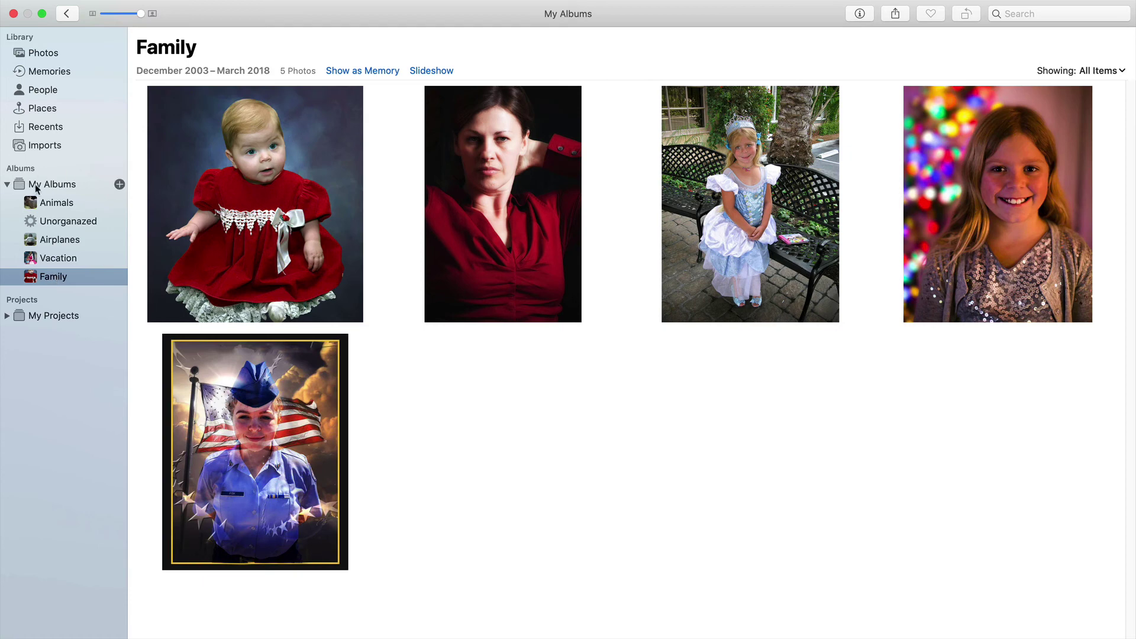
left_click(50, 202)
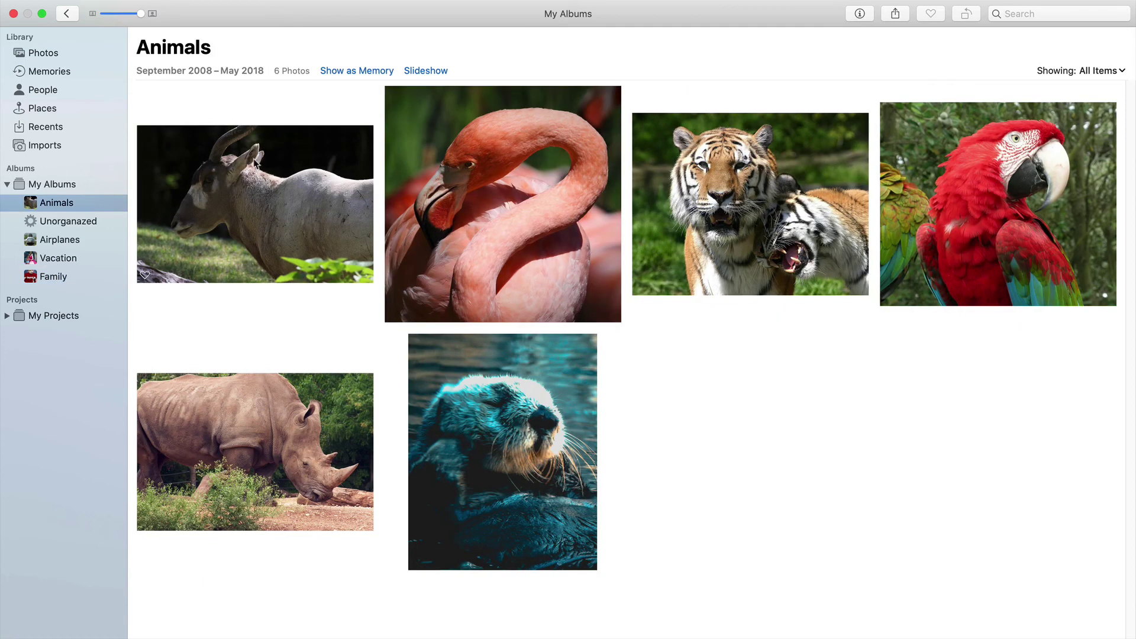
Step: Search the photo library for the keyword "red" and for the keyword "dress"
mouse_move(1009, 3)
left_click(1025, 28)
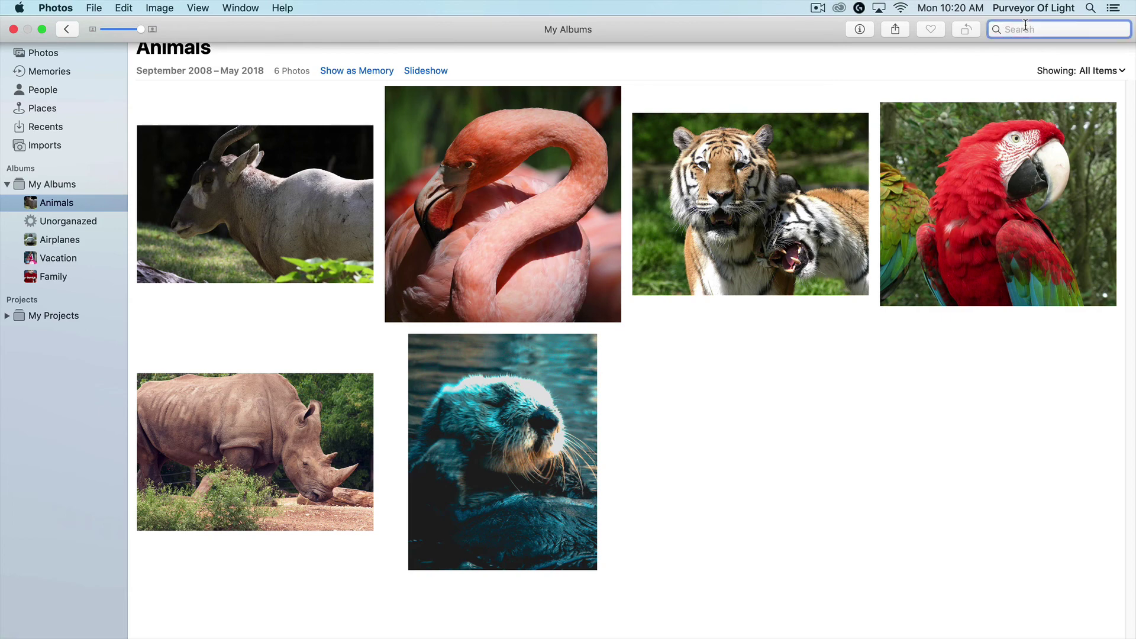
type("reed")
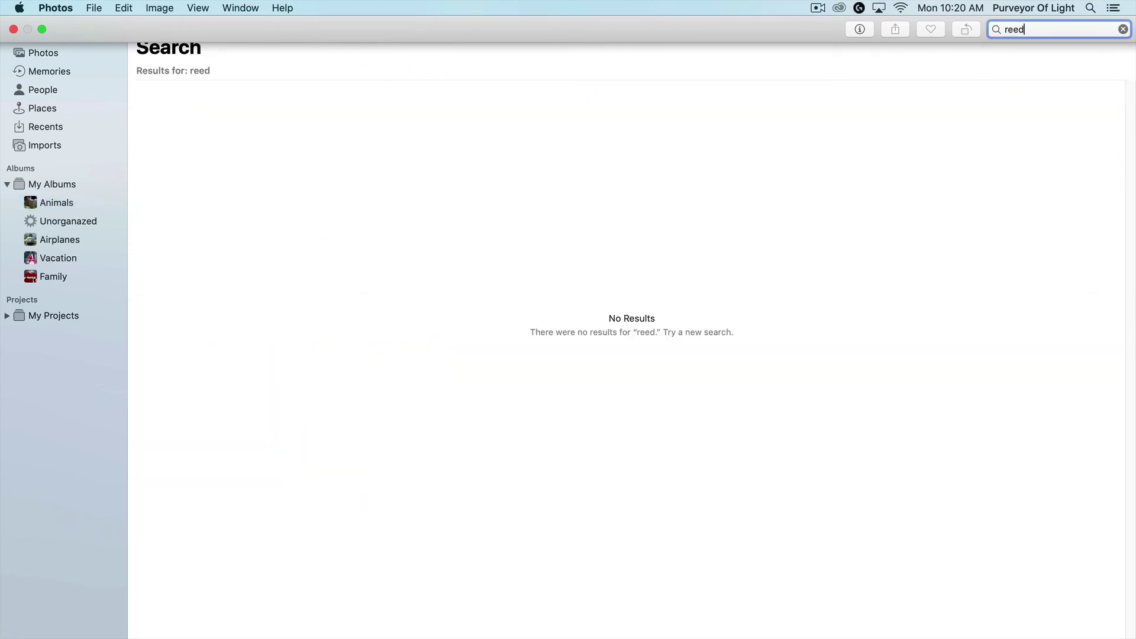
key("BackSpace")
key("BackSpace")
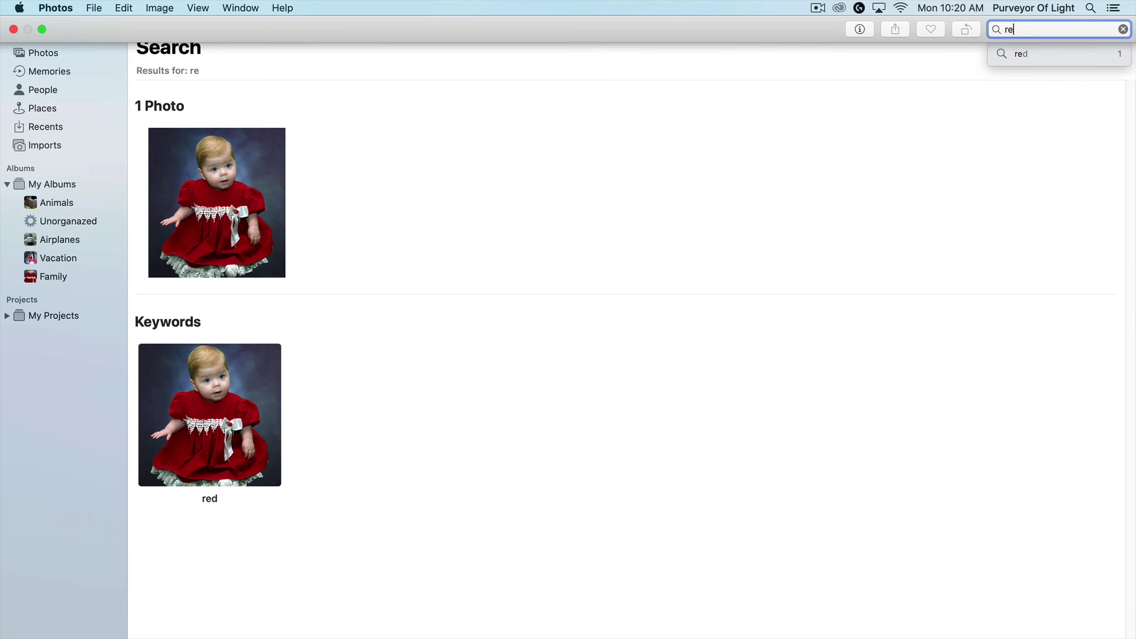
type("d")
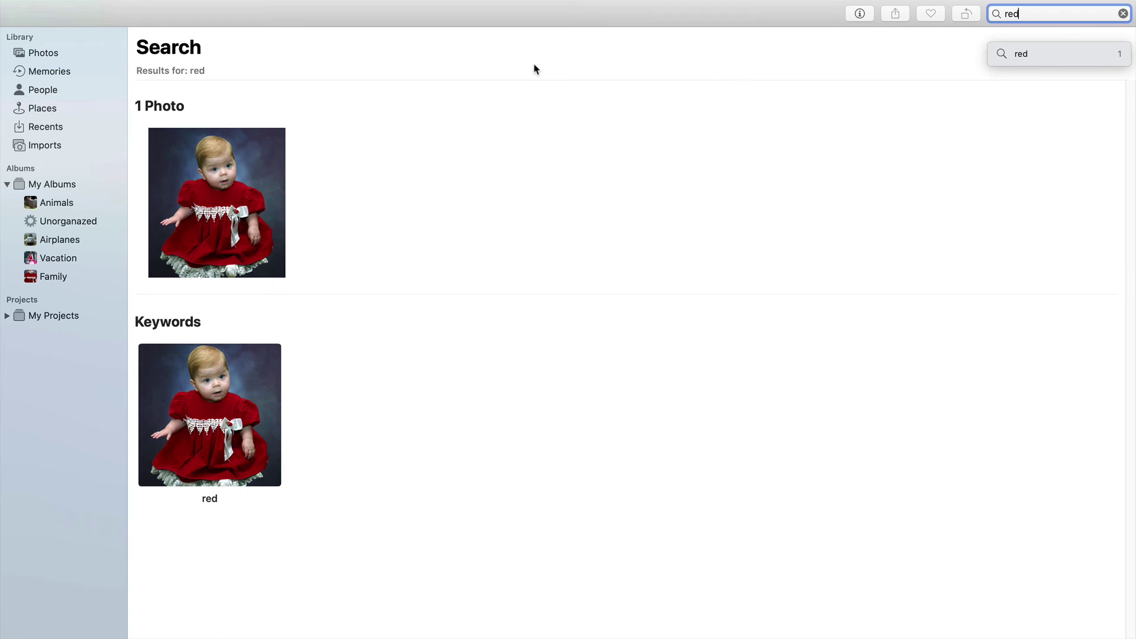
mouse_move(203, 196)
left_click(1036, 13)
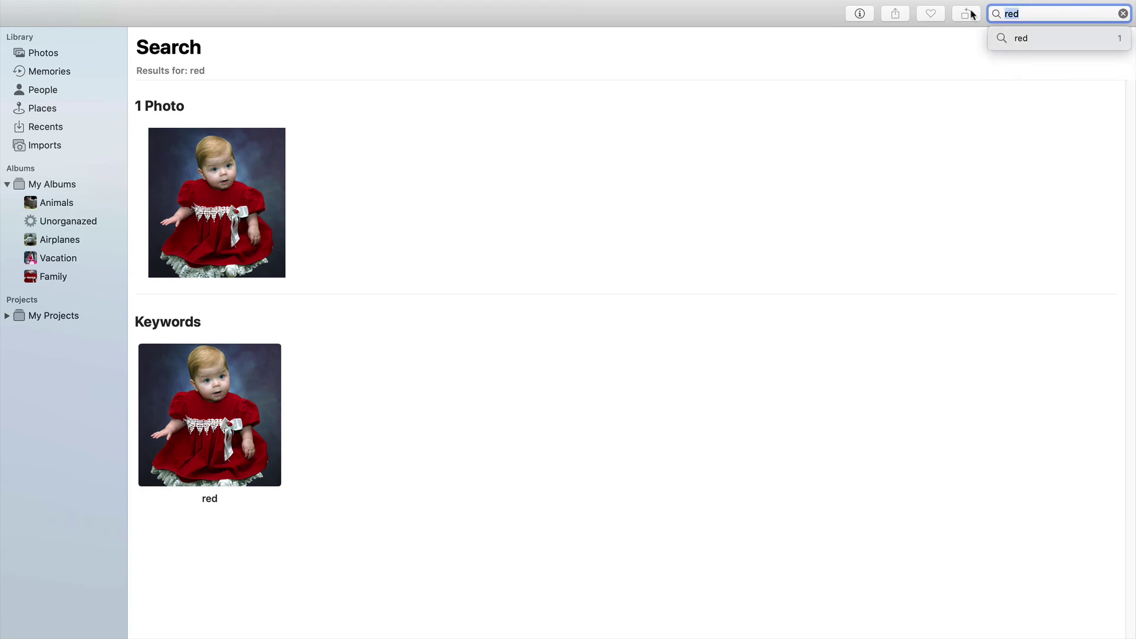
type("dress")
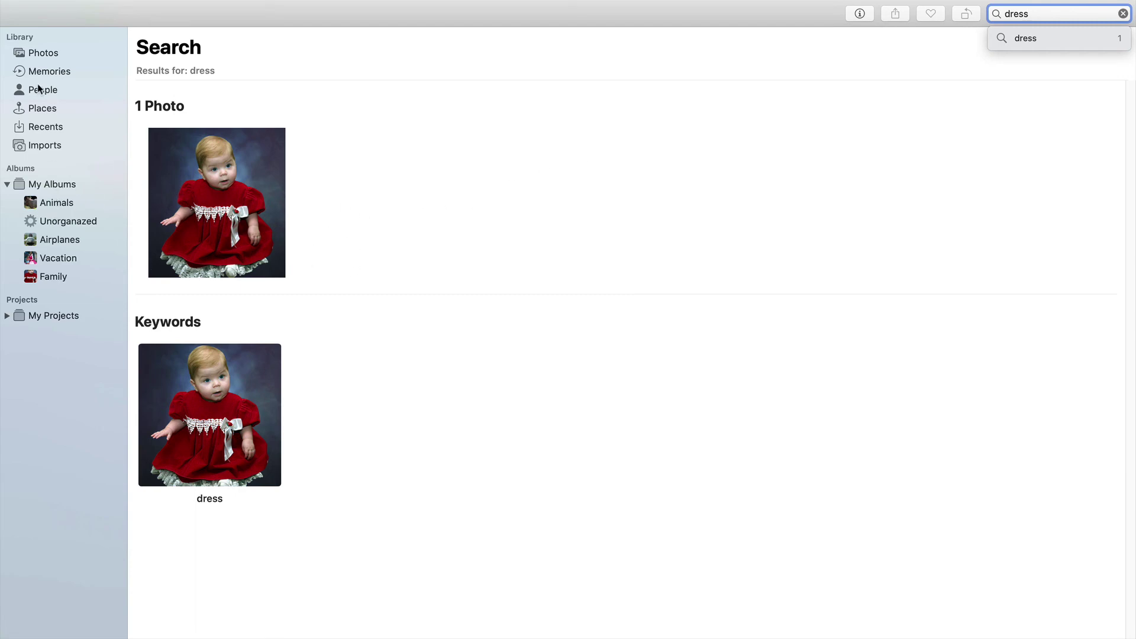
Step: Return to the full photo library, view the baby portrait in the red dress enlarged, and close the enlarged view
left_click(43, 55)
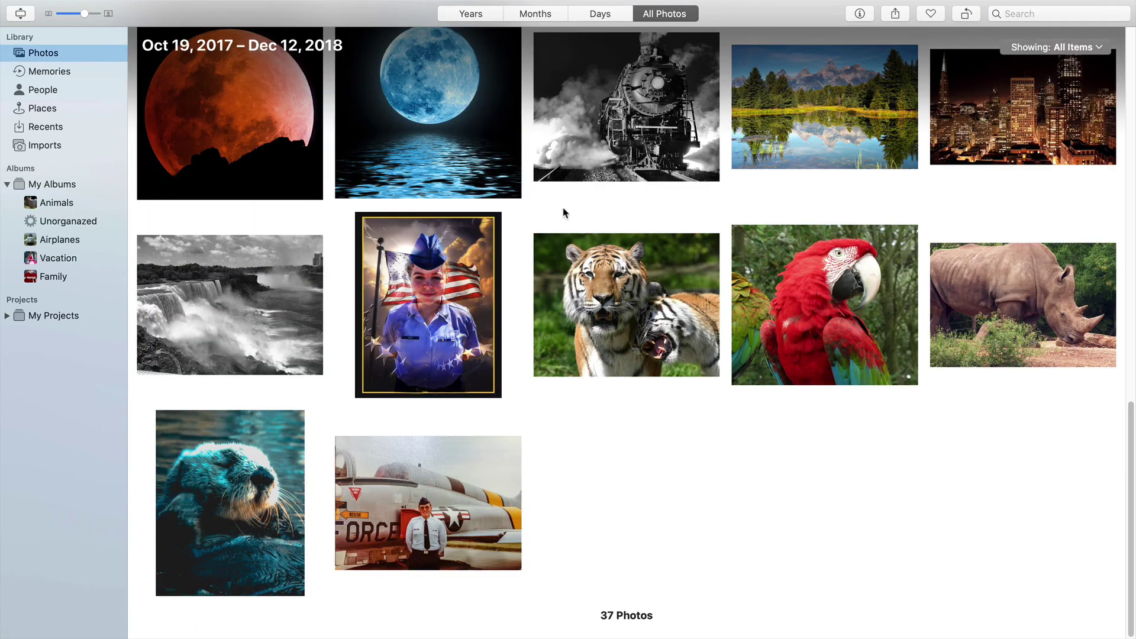
scroll(562, 212, "up", 1)
scroll(596, 199, "up", 15)
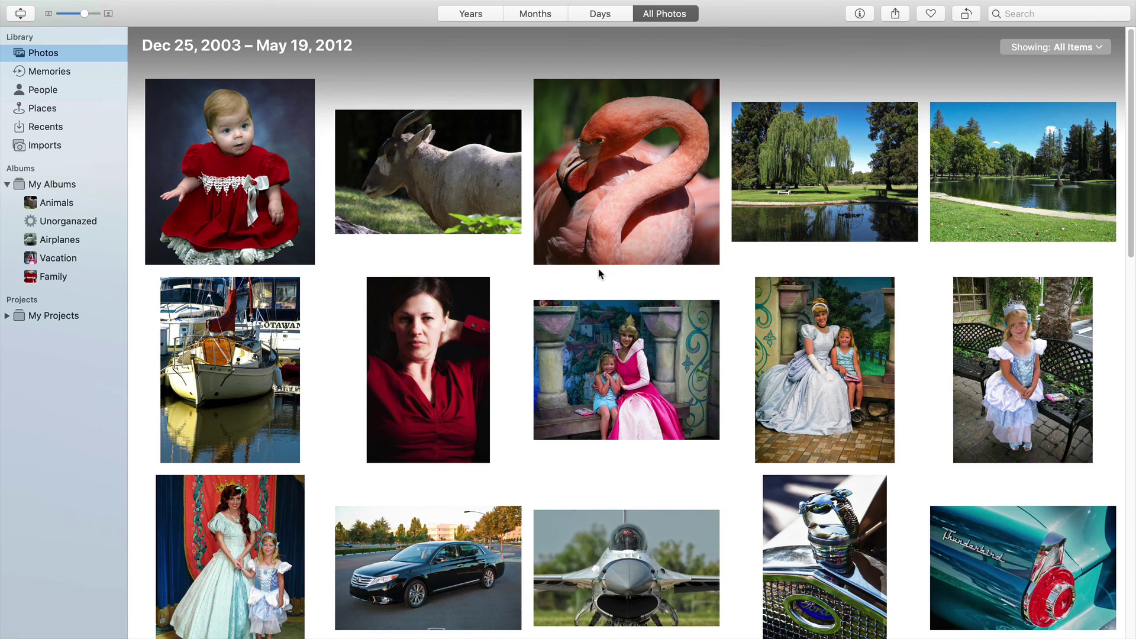
left_click(230, 164)
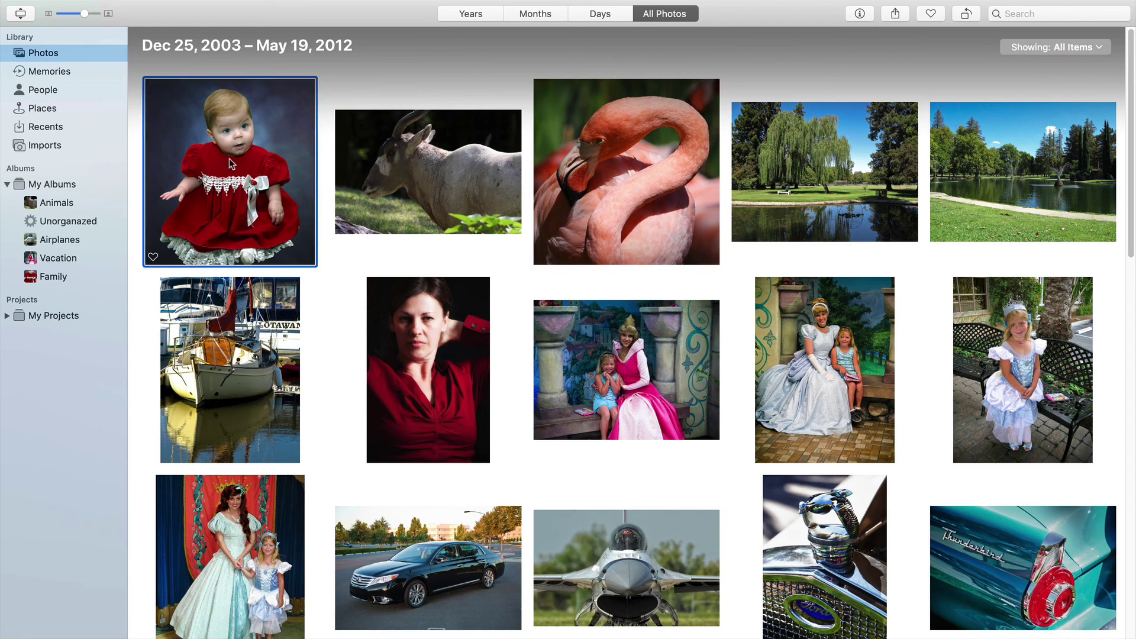
key("space")
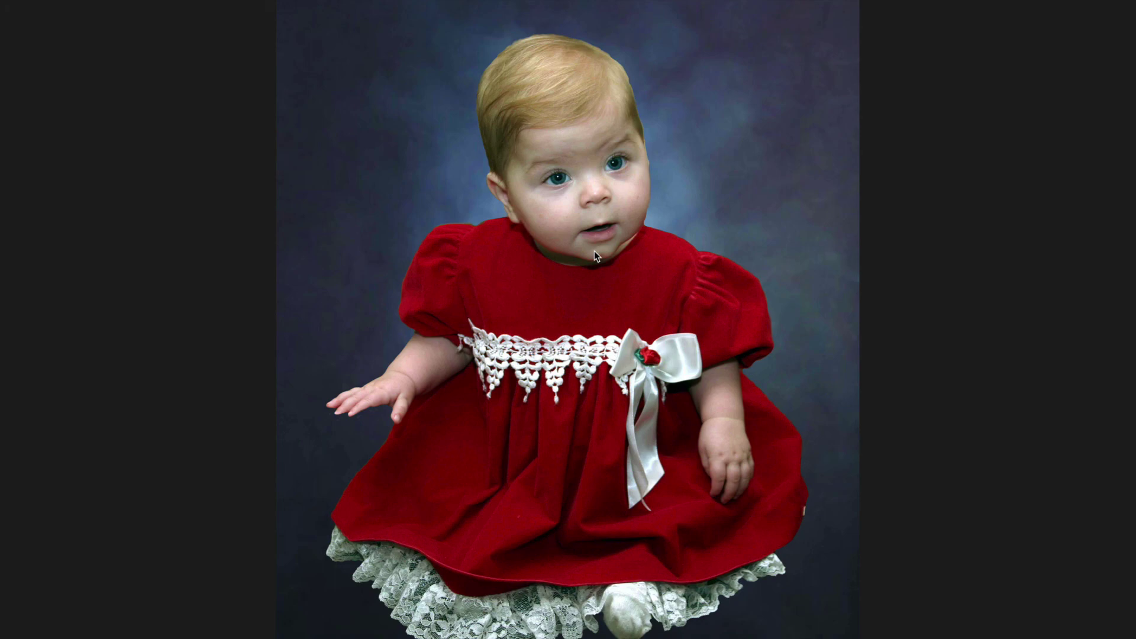
key("Escape")
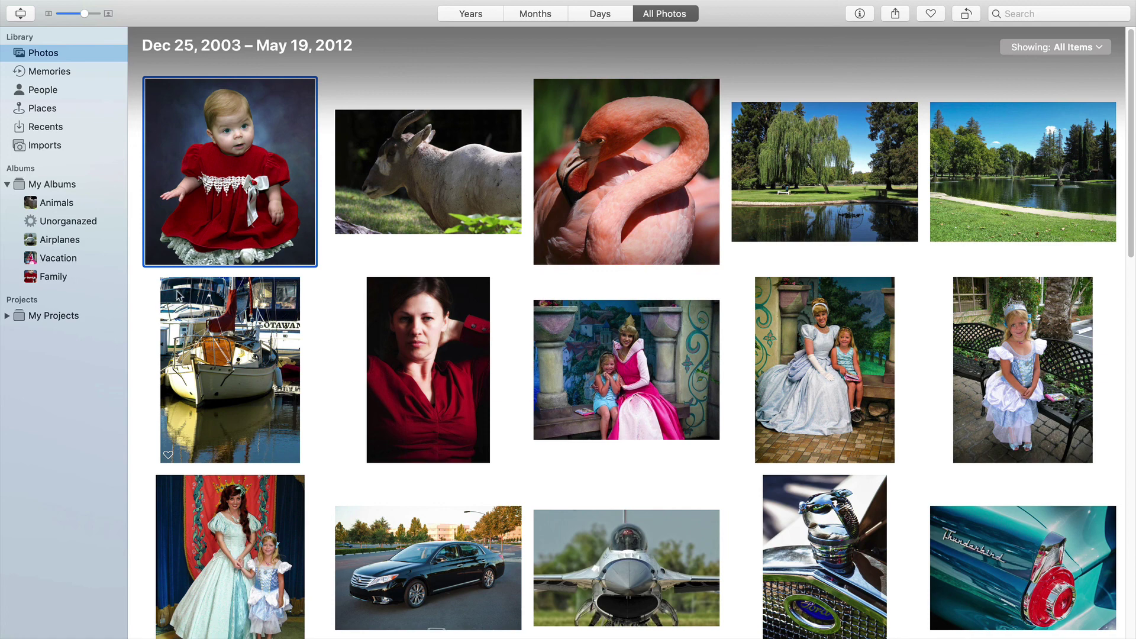
mouse_move(763, 5)
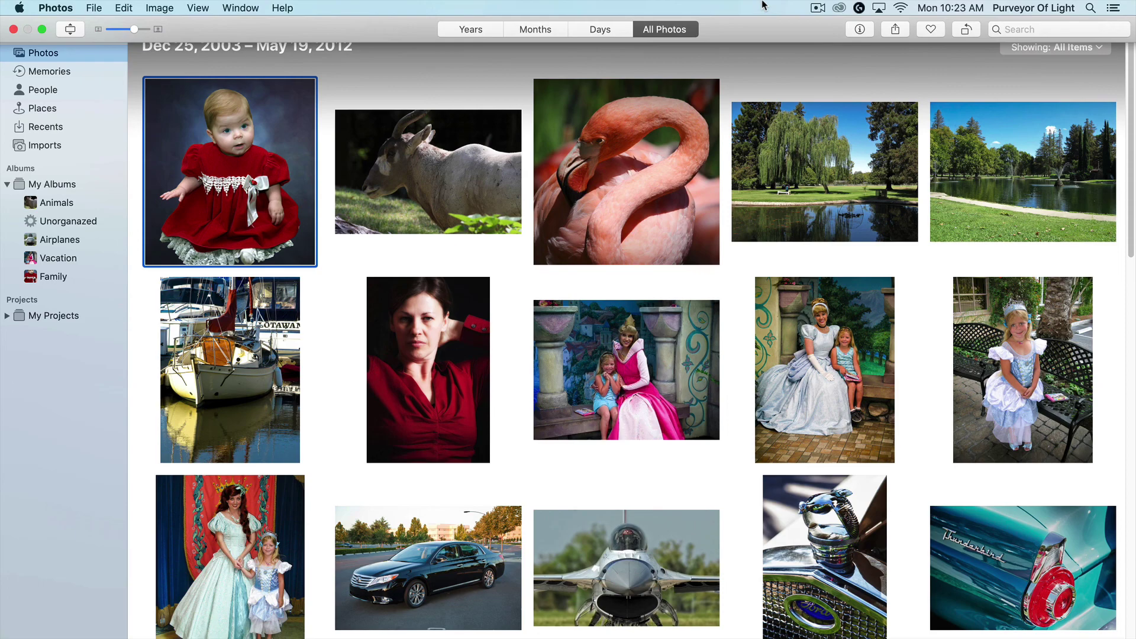
left_click(815, 8)
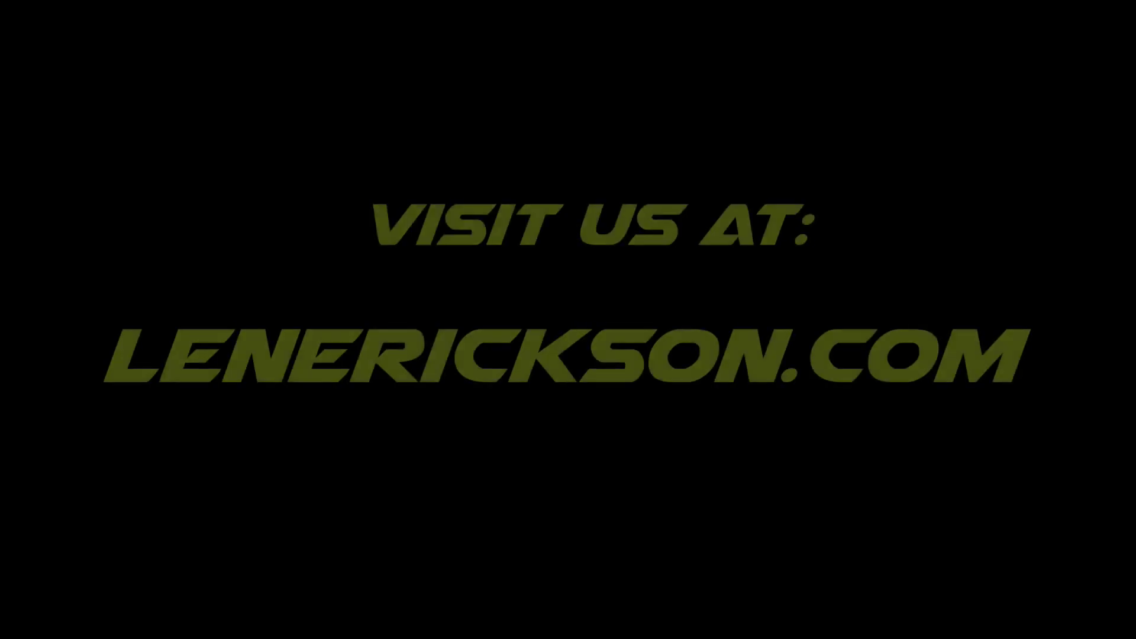